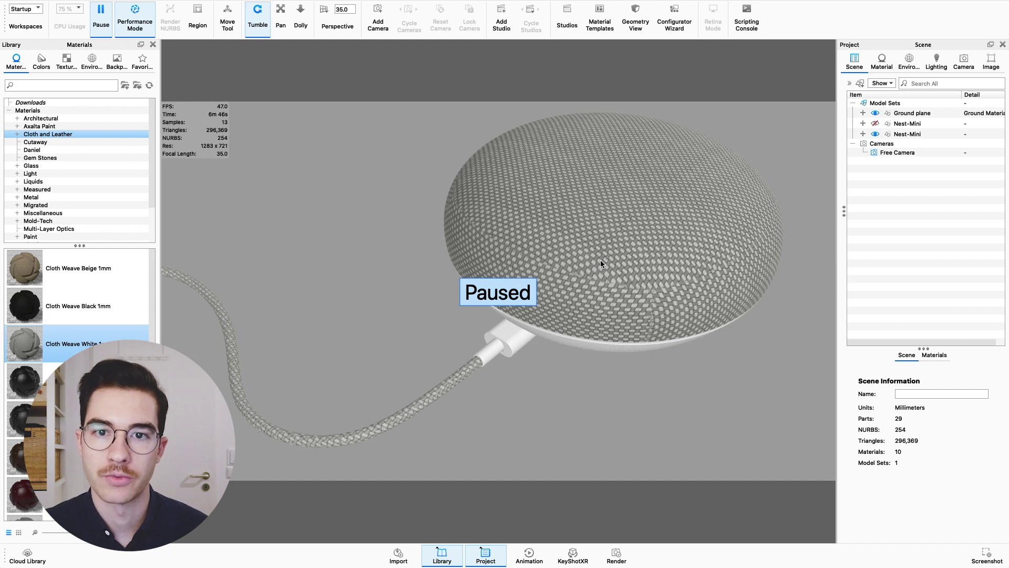
- Resume the real-time render, open the speaker dome's cloth weave material and examine the weave seams up close
click(101, 30)
double_click(621, 277)
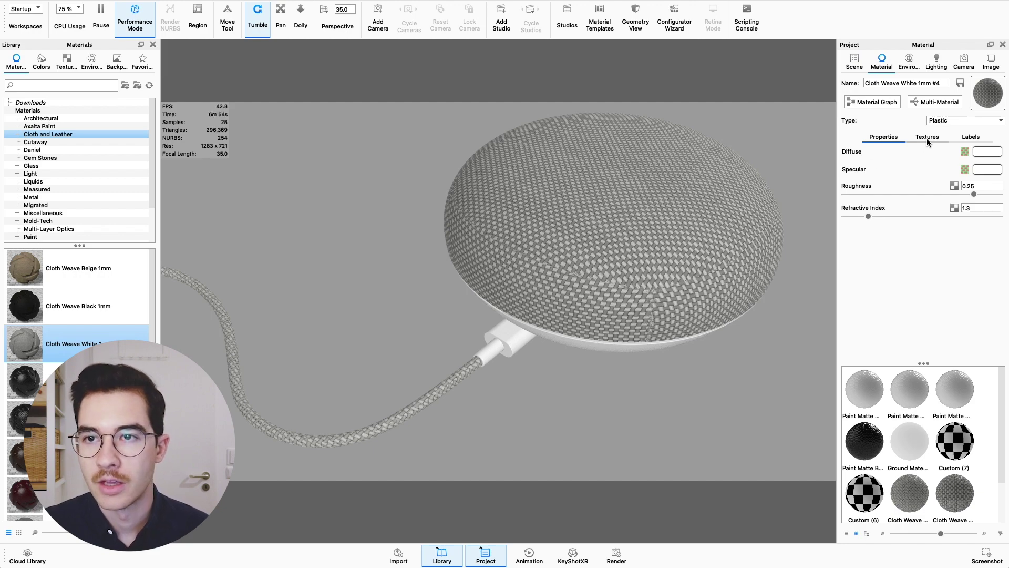
drag(624, 277, 630, 221)
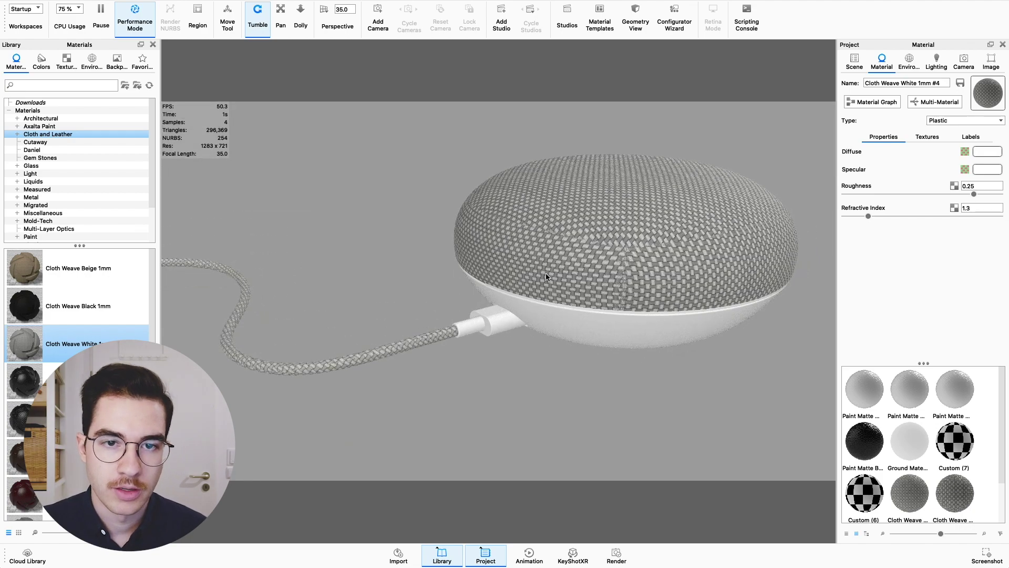
drag(550, 254, 683, 320)
scroll(577, 279, up, 3)
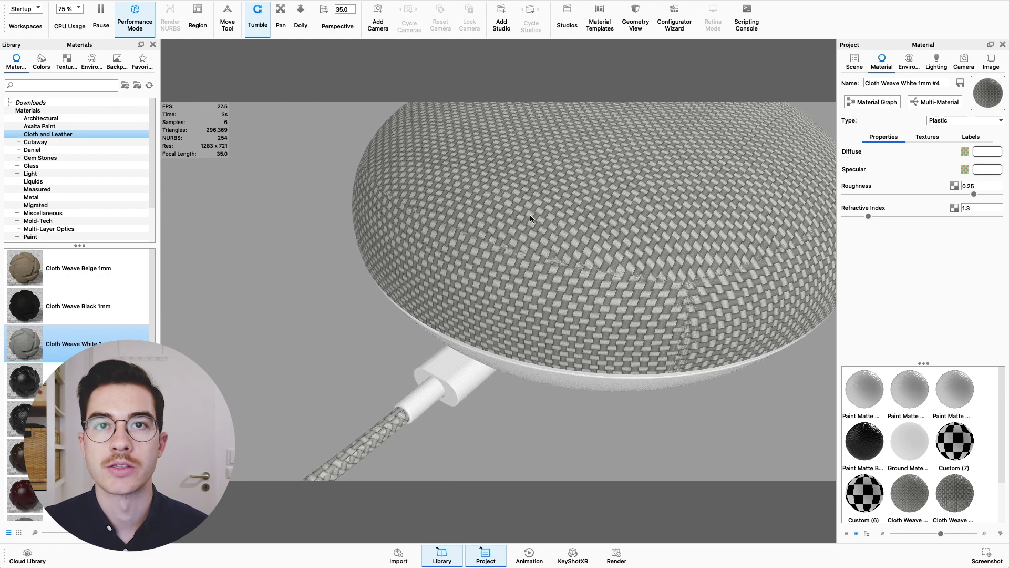
drag(597, 265, 526, 260)
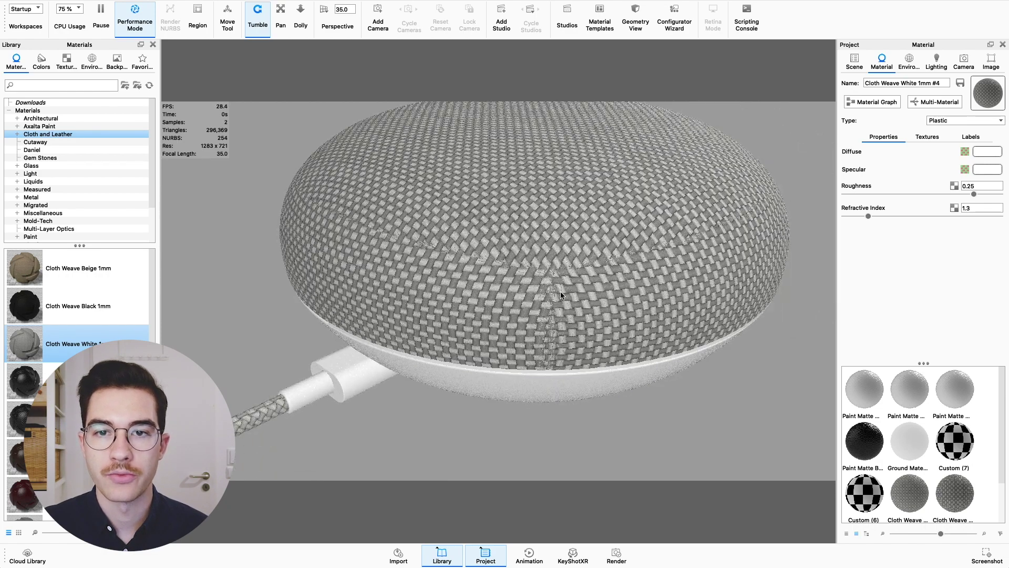
- Set the mapping type of the dome's weave texture to Planar
click(926, 137)
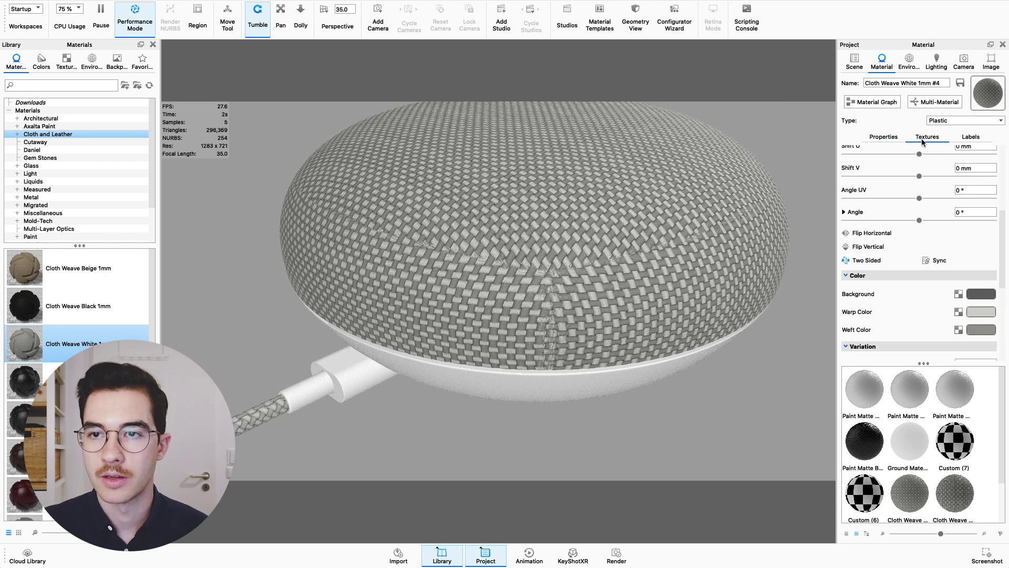
scroll(937, 196, up, 5)
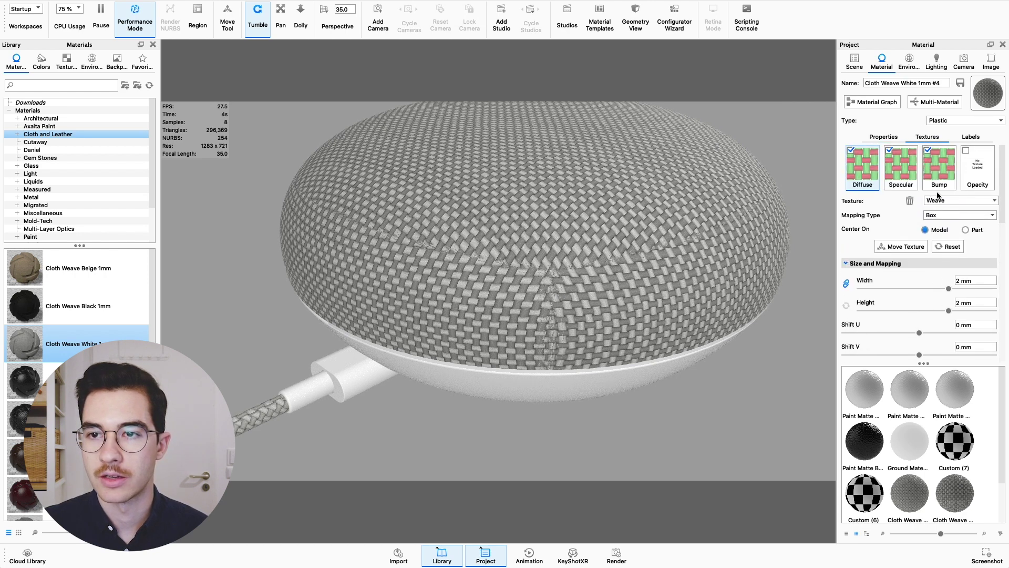
click(957, 217)
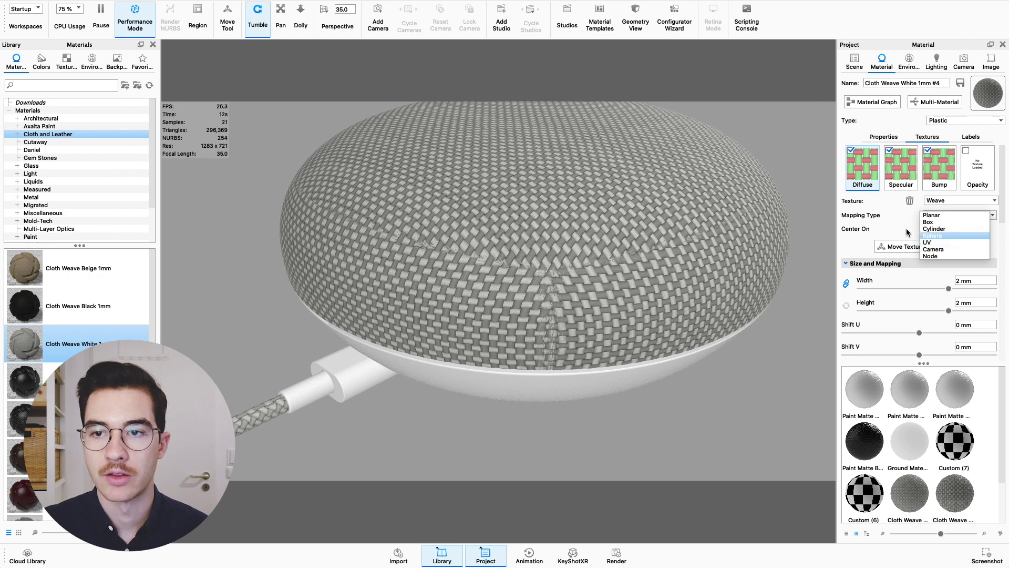
click(935, 215)
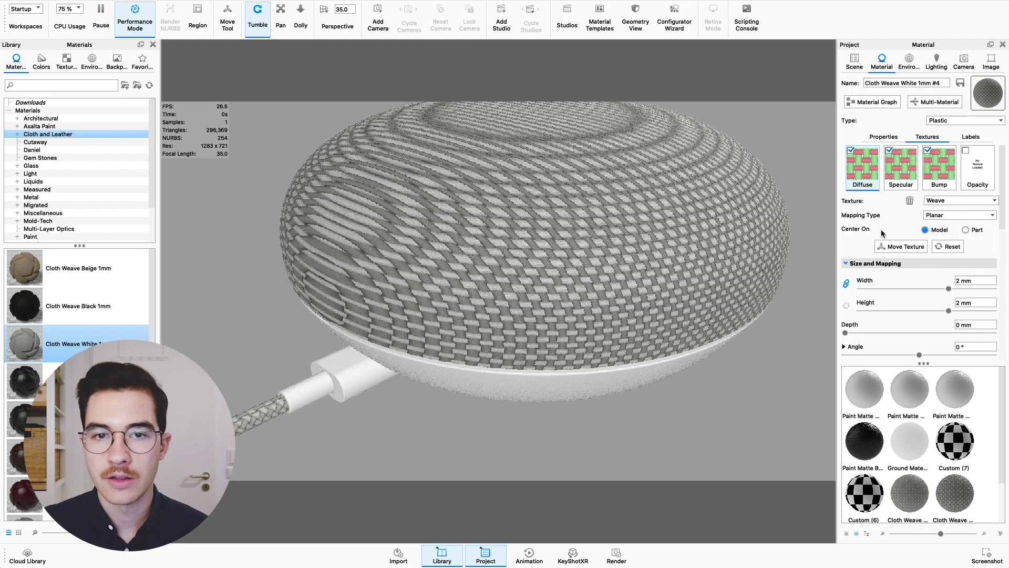
- Change the mapping type of the dome's weave texture to Sphere
click(951, 215)
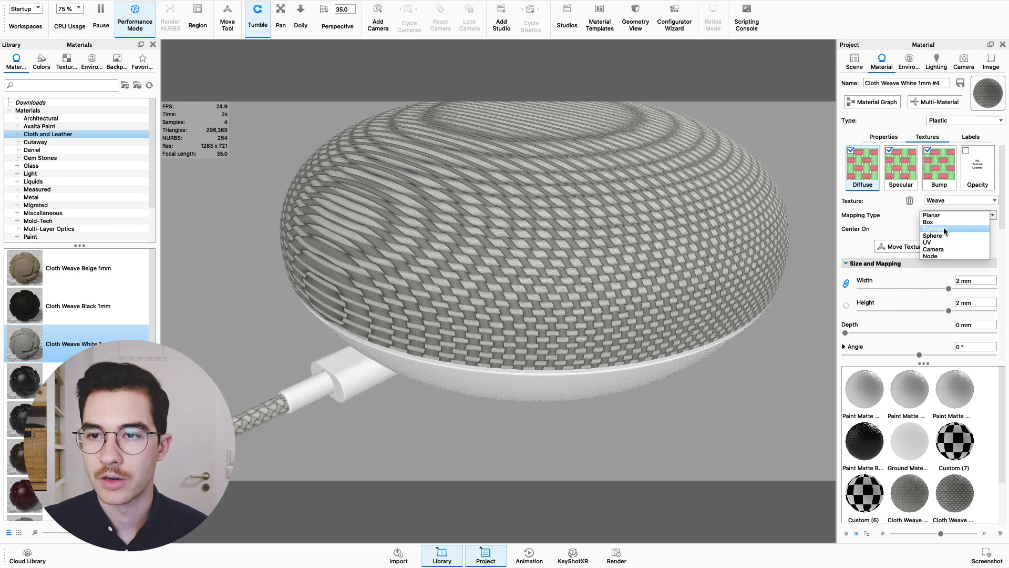
click(941, 236)
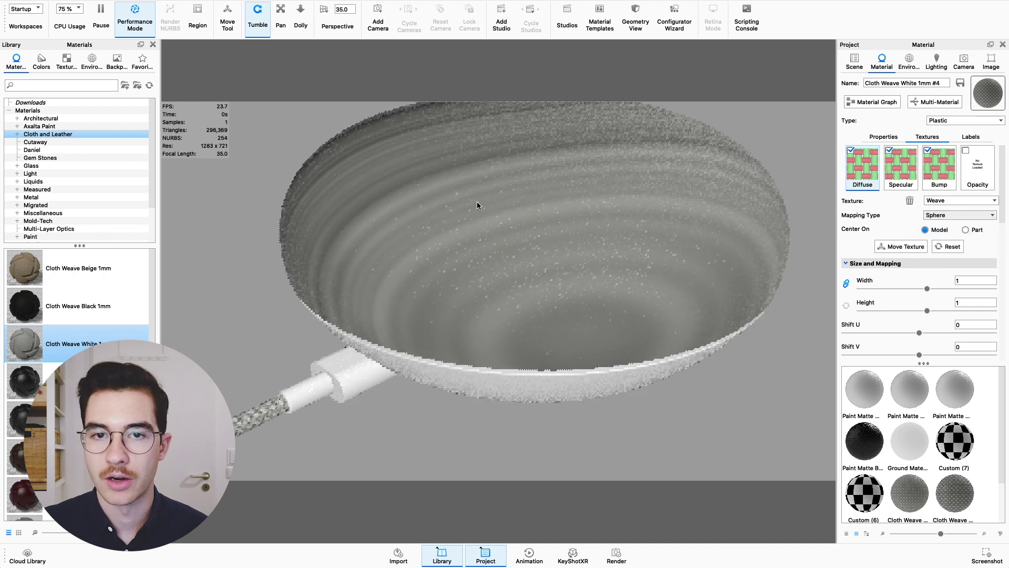
click(963, 215)
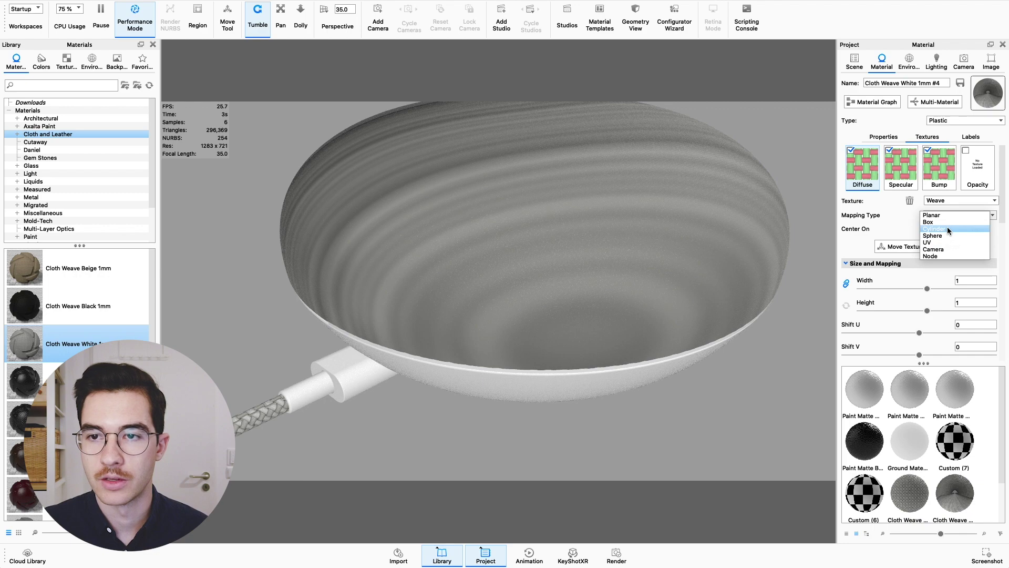
click(933, 235)
- Open the cable's cloth weave material and review the mapping types available for its texture
scroll(623, 272, up, 5)
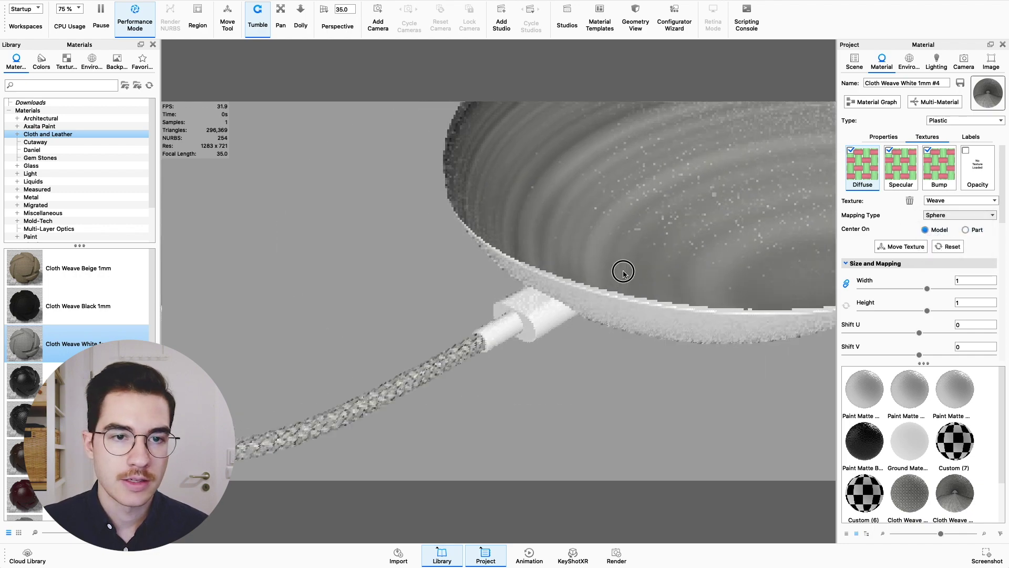
drag(623, 272, 609, 327)
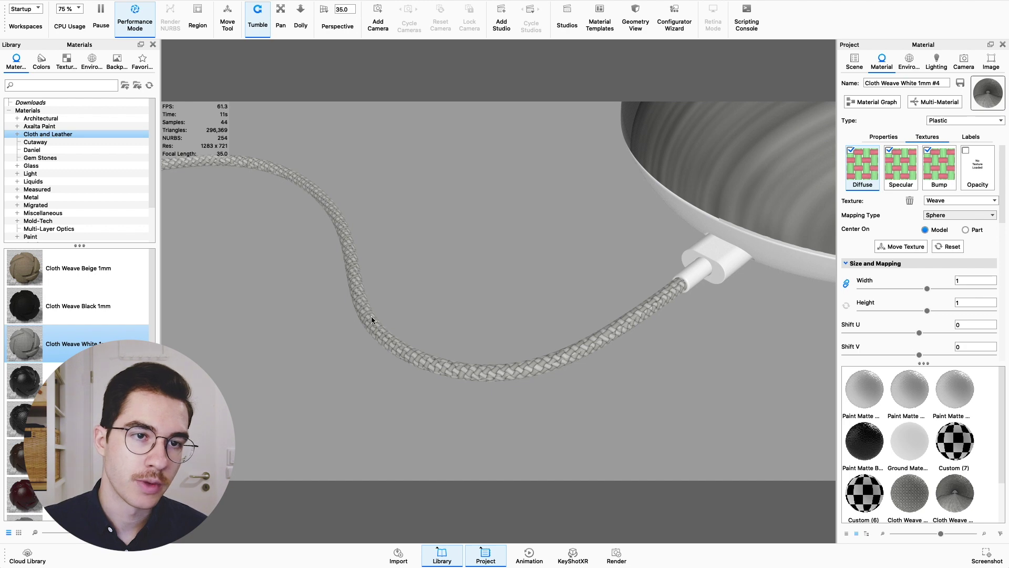
click(628, 323)
click(941, 141)
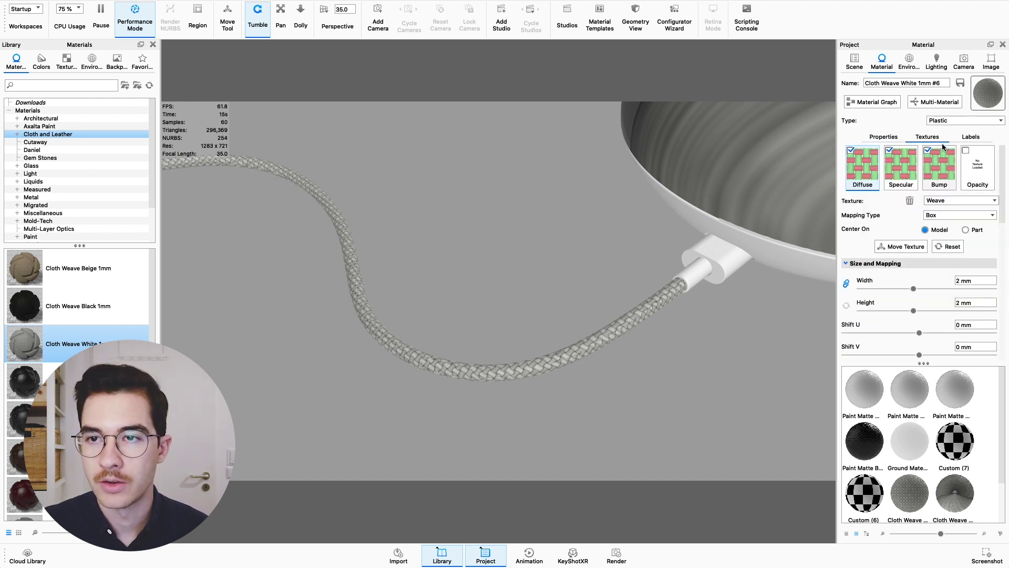
click(946, 214)
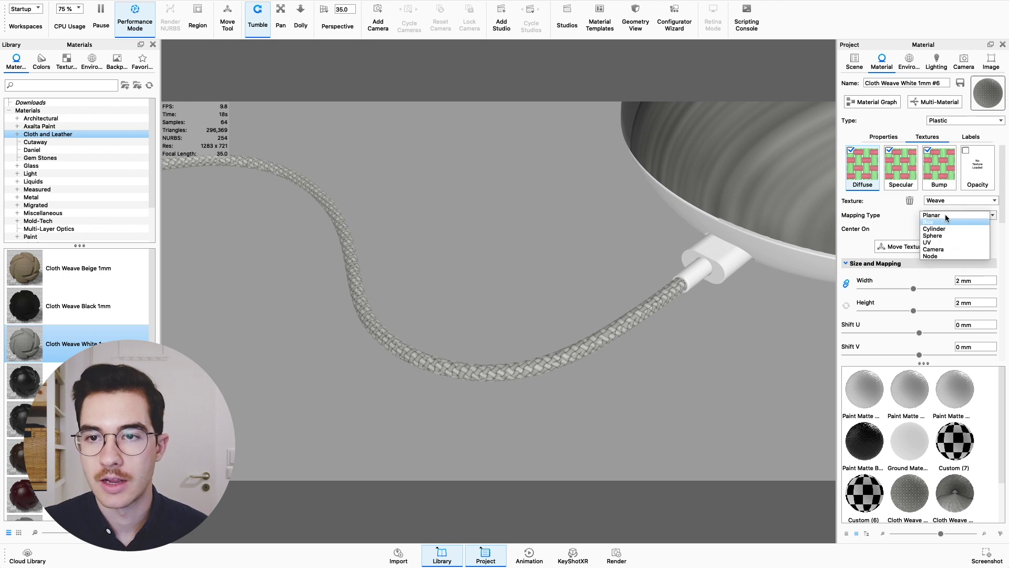
click(892, 225)
- Examine the weave pattern along the cable from several angles and pause the real-time render
drag(503, 296, 634, 278)
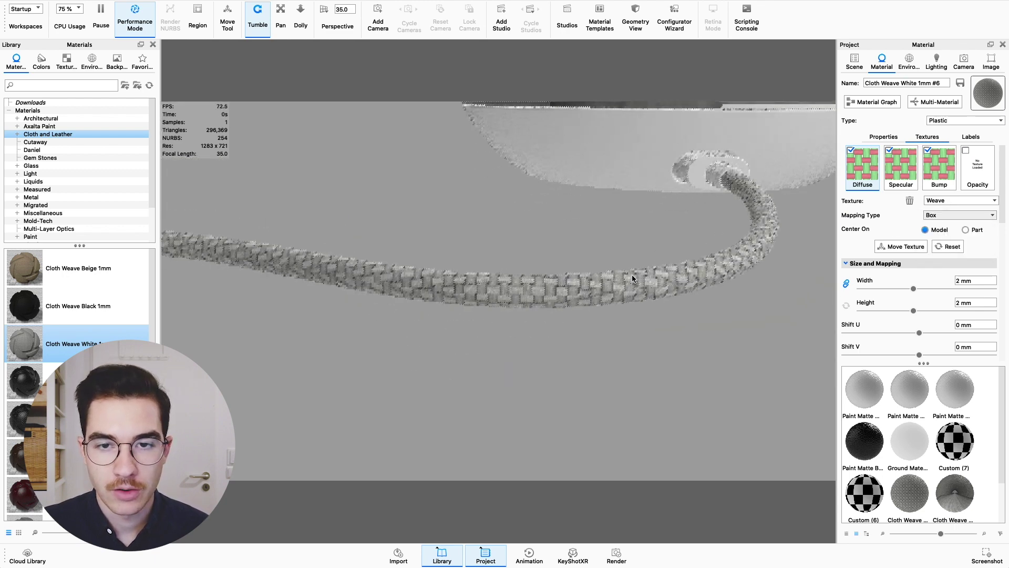
scroll(605, 289, up, 5)
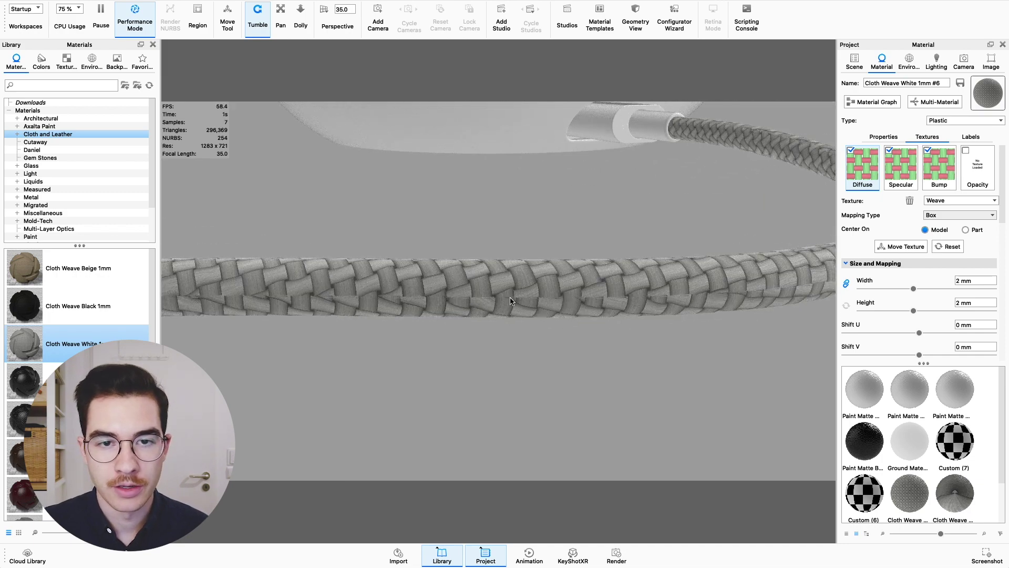
drag(688, 296, 541, 309)
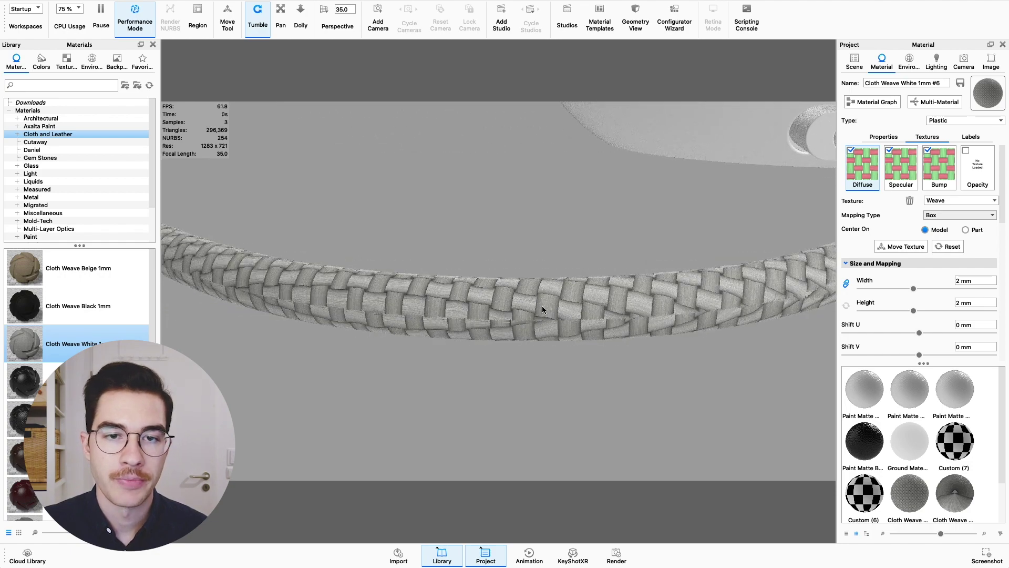
drag(646, 315, 534, 352)
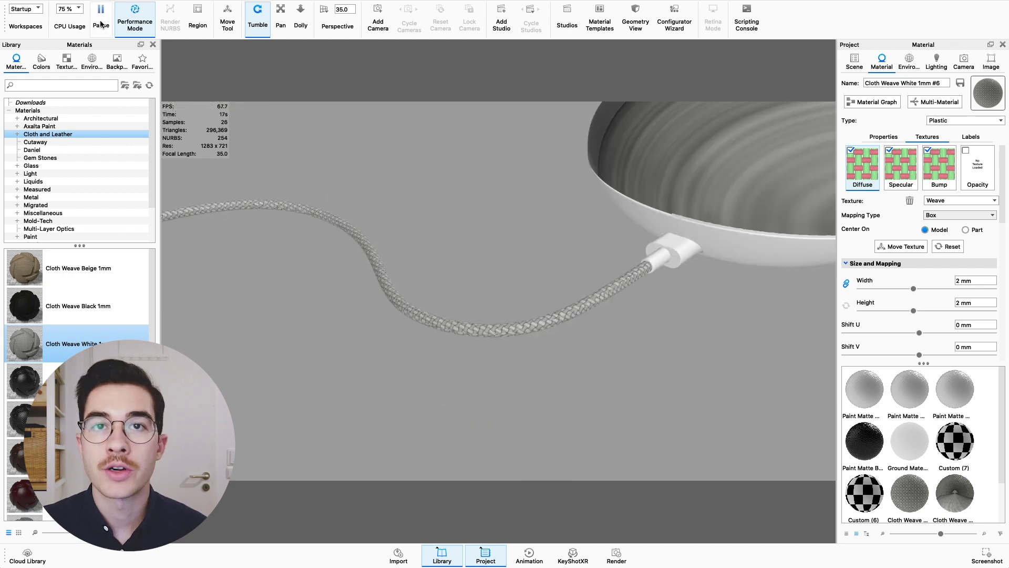
click(101, 23)
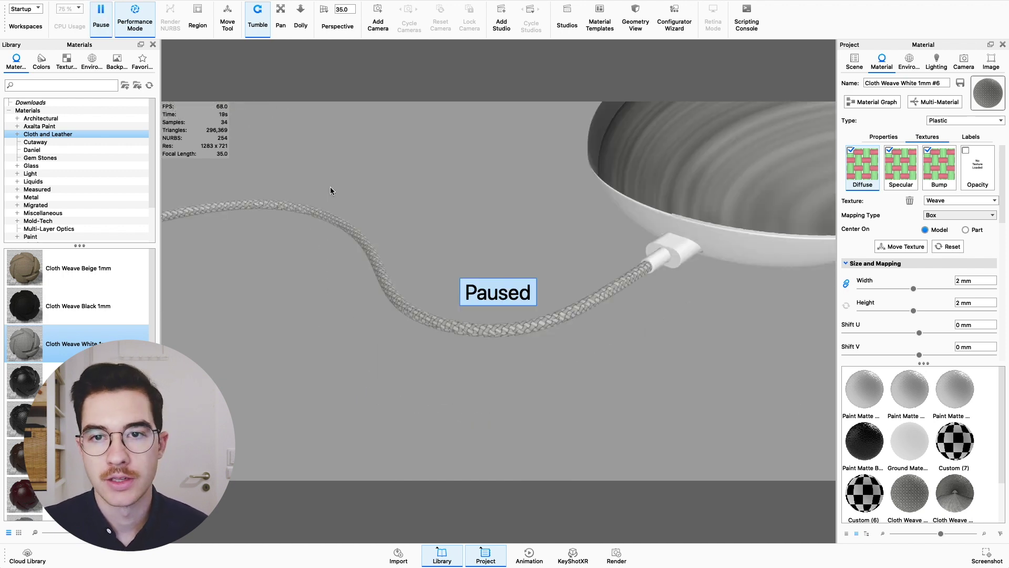
- Switch to Rhino and assign a new Custom material to the cable
key(super+Tab)
key(super+Tab)
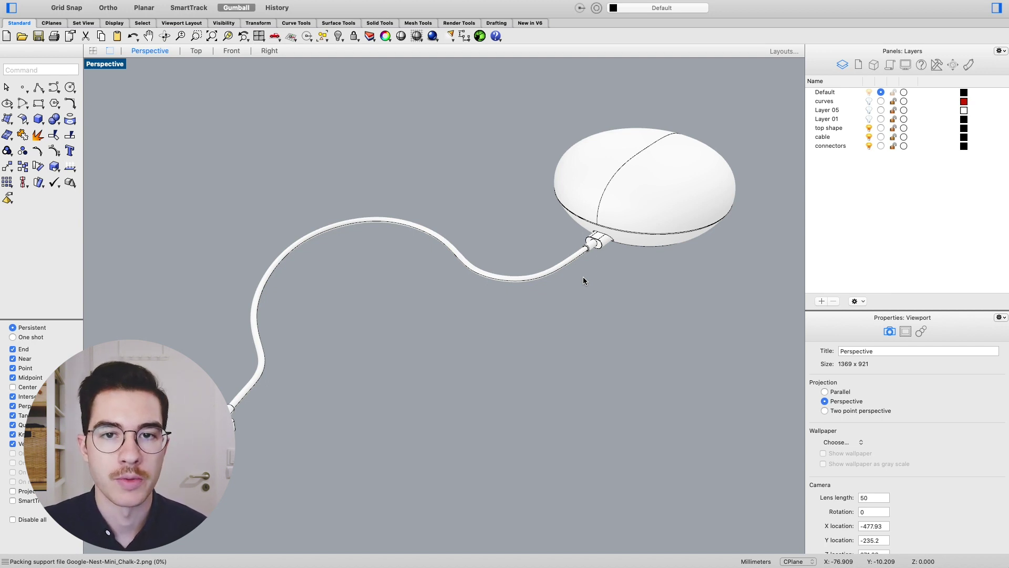
right_drag(551, 269, 667, 308)
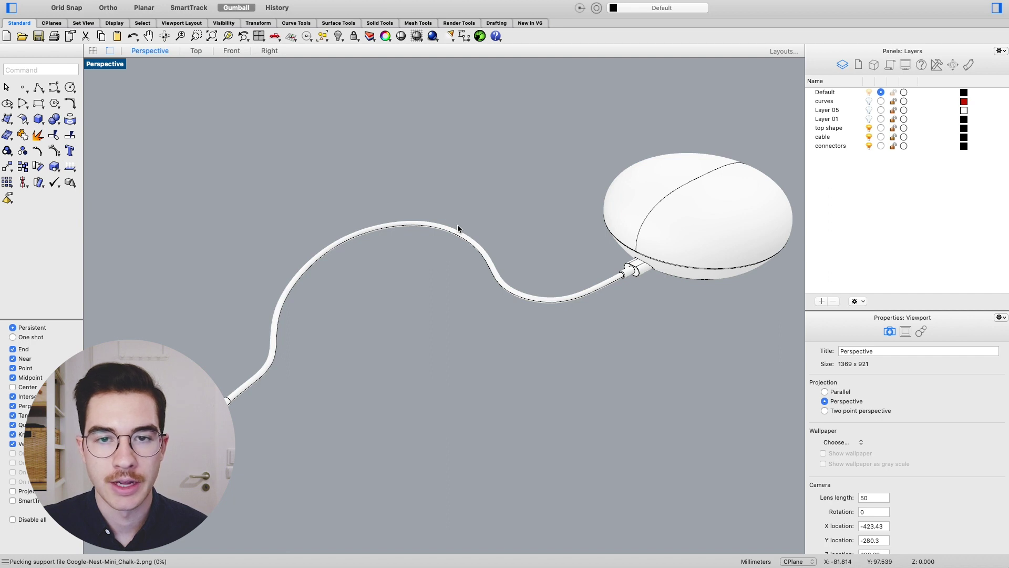
click(614, 280)
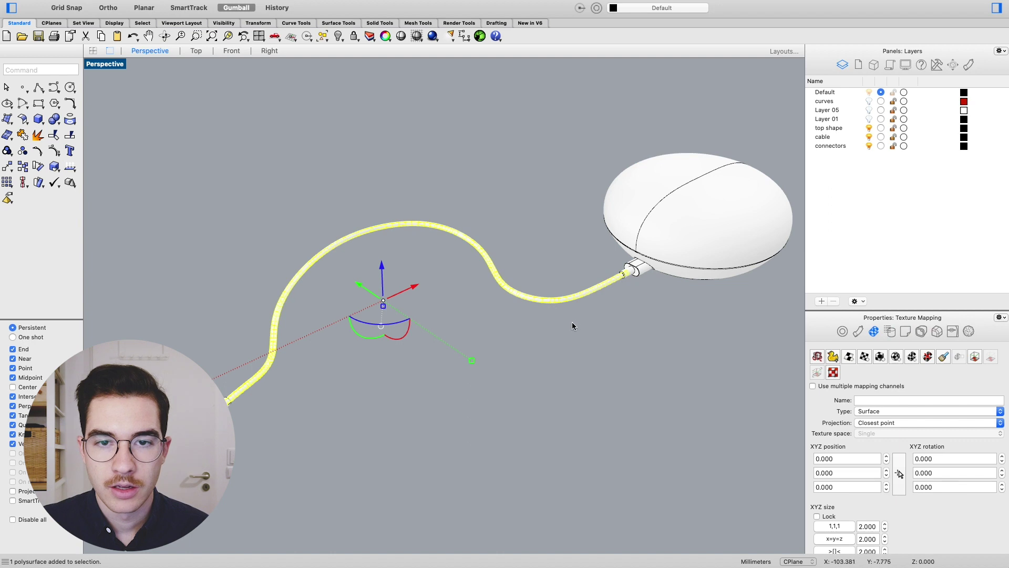
click(842, 331)
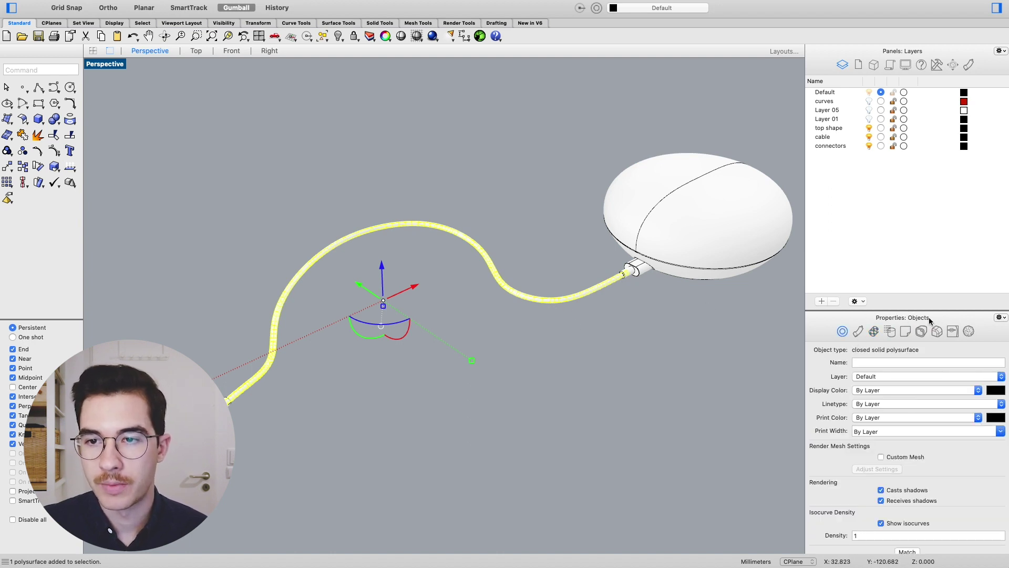
click(858, 331)
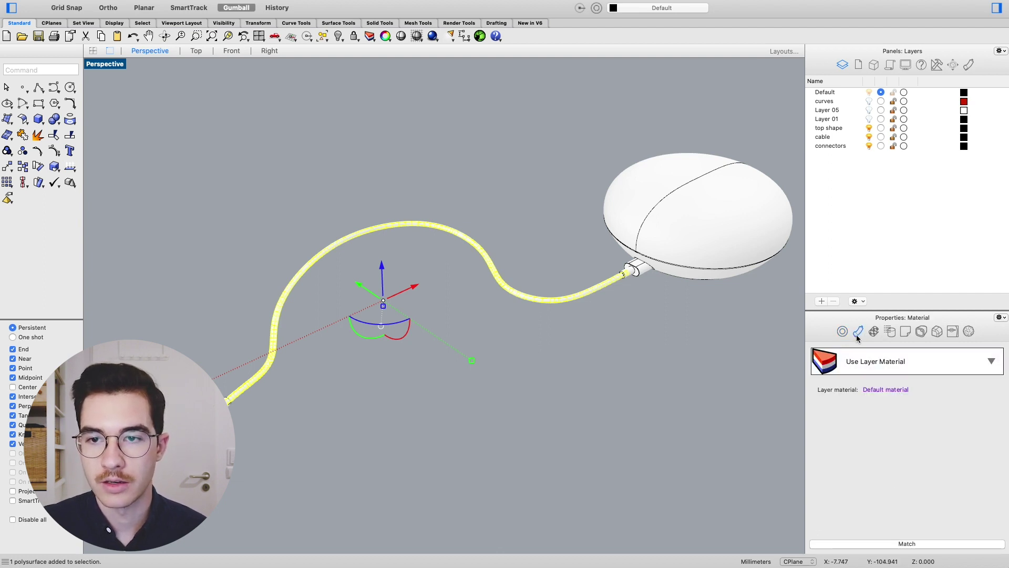
click(845, 363)
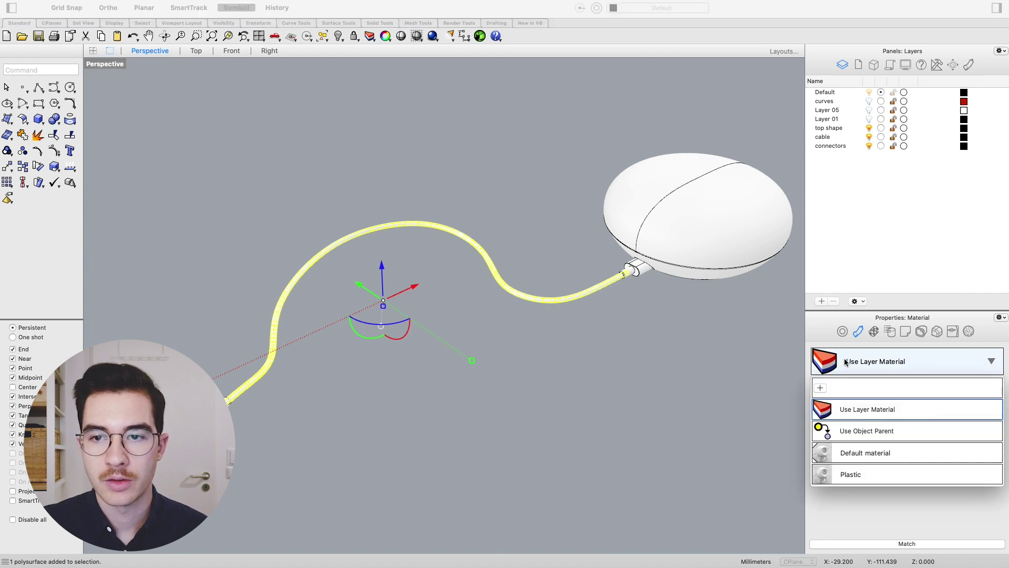
click(821, 388)
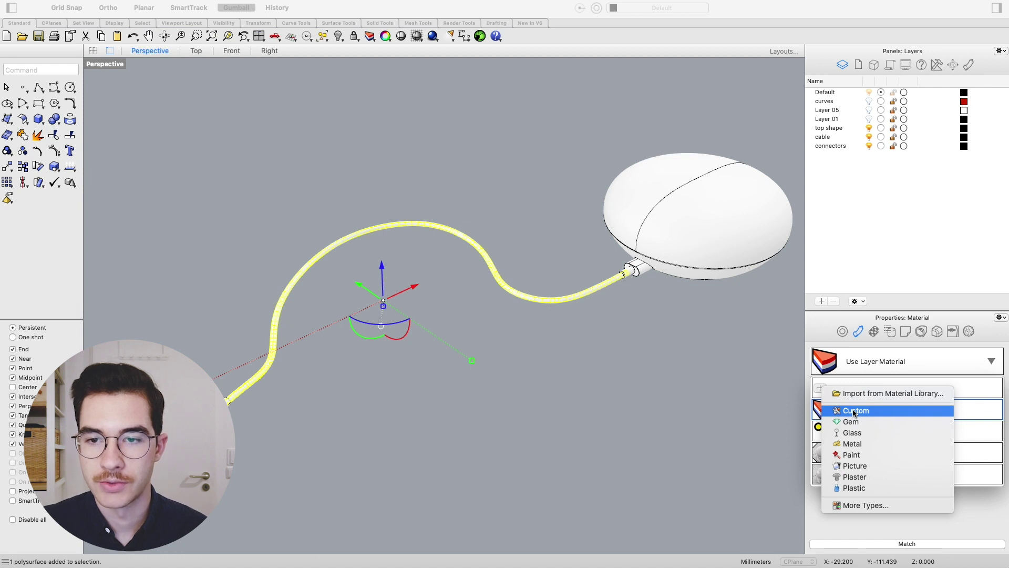
click(854, 413)
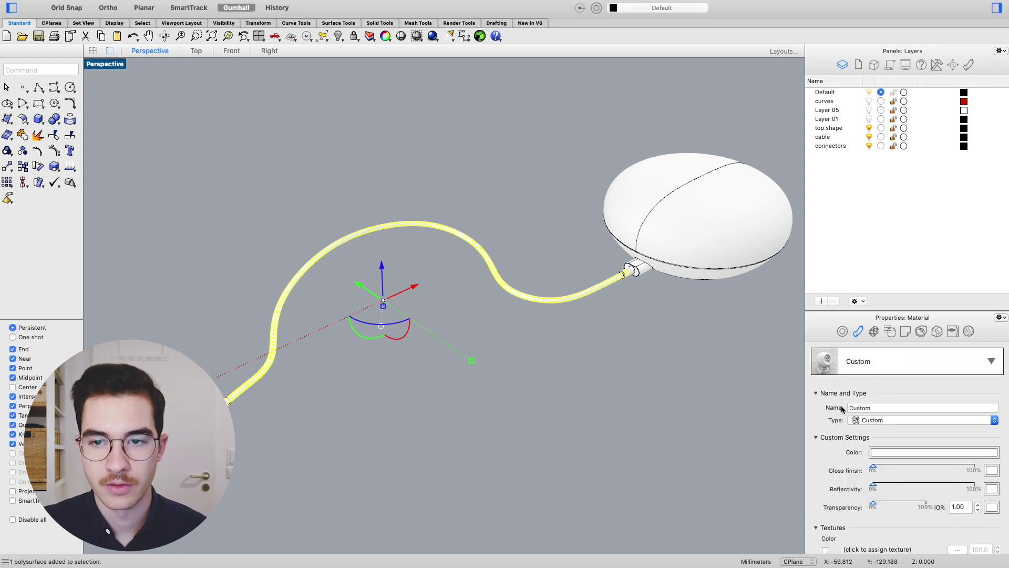
- Assign a 2D Checker Texture to the color channel of the cable's custom material
scroll(840, 410, down, 3)
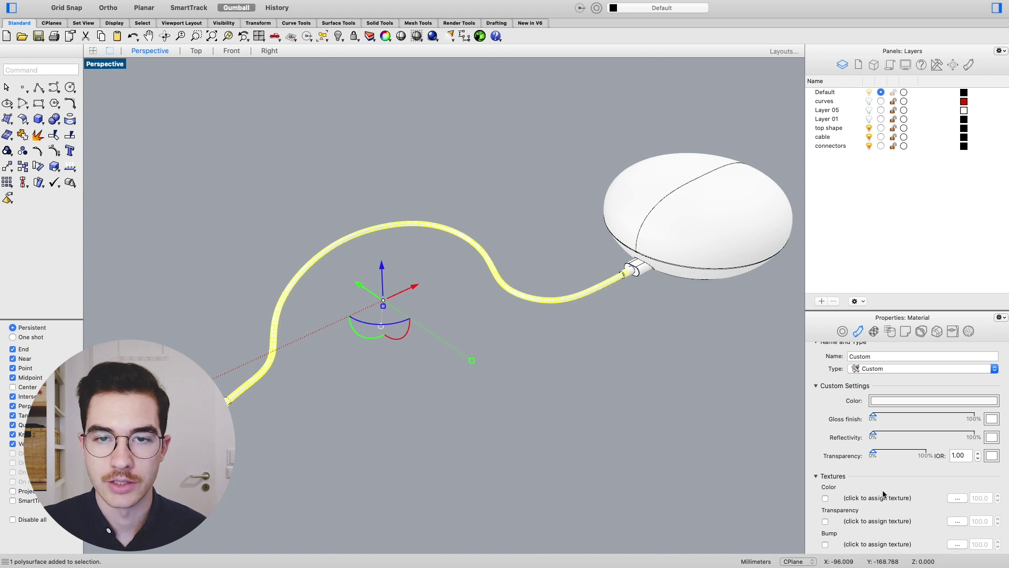
click(108, 68)
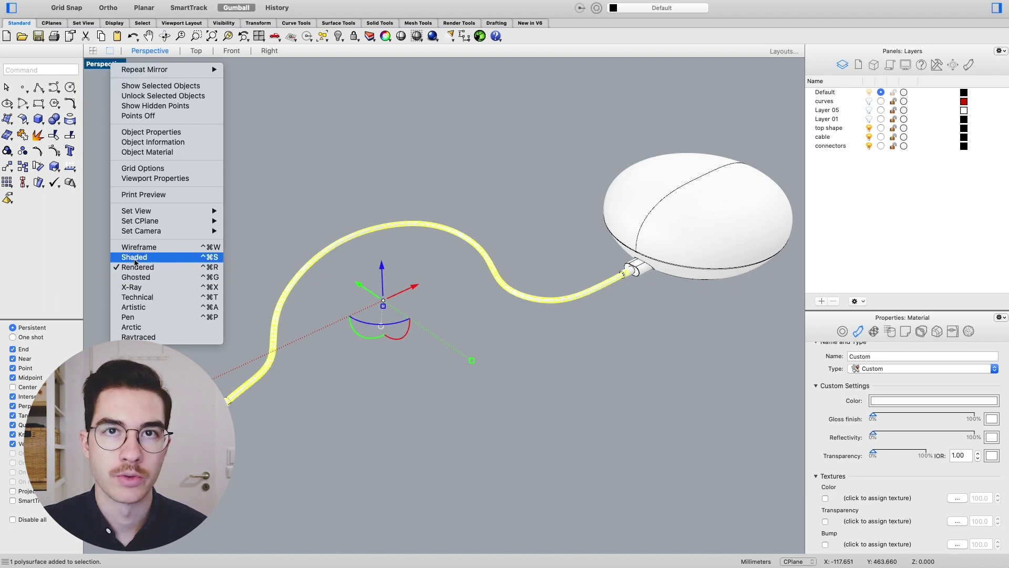
click(531, 122)
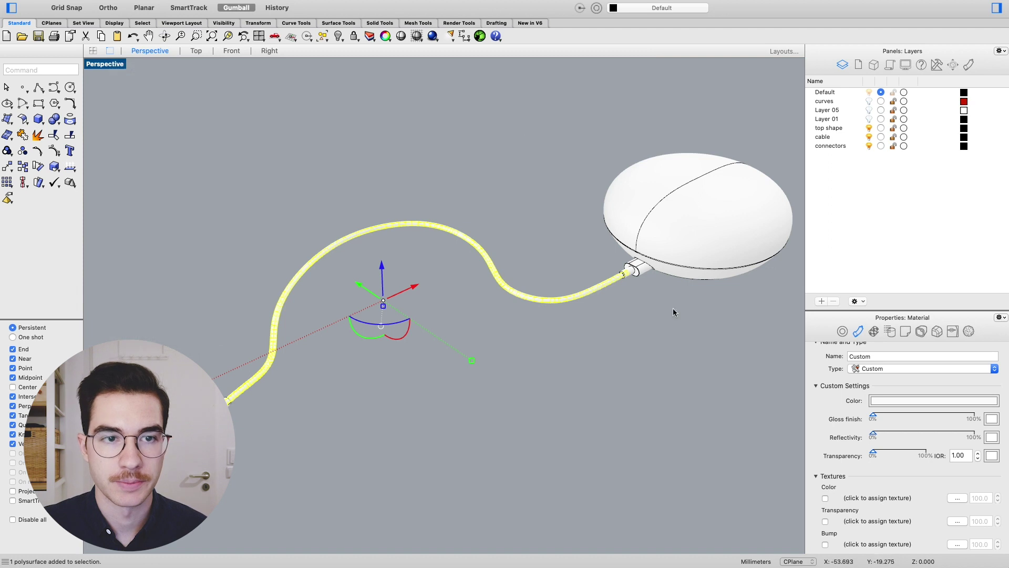
click(862, 498)
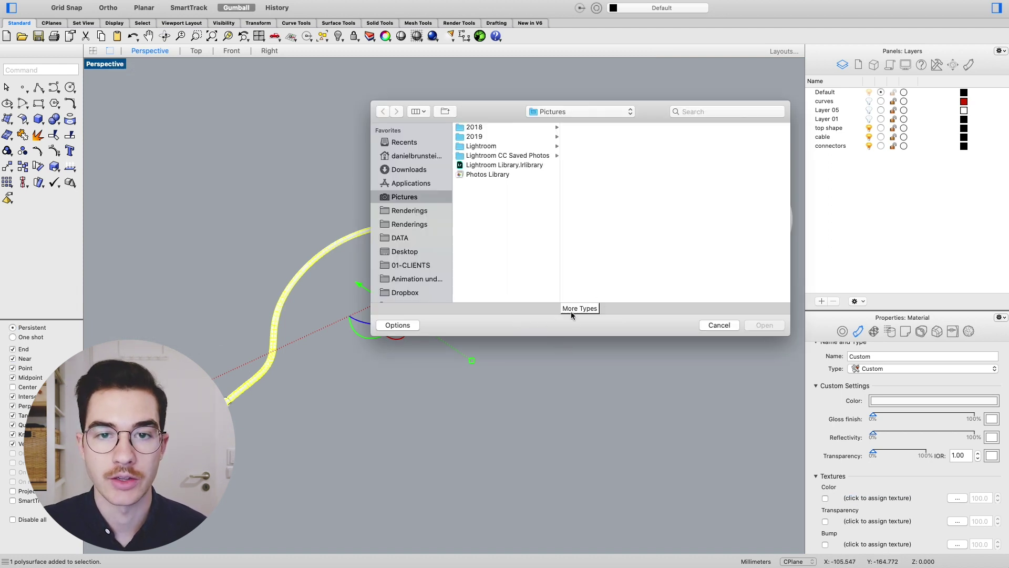
click(572, 310)
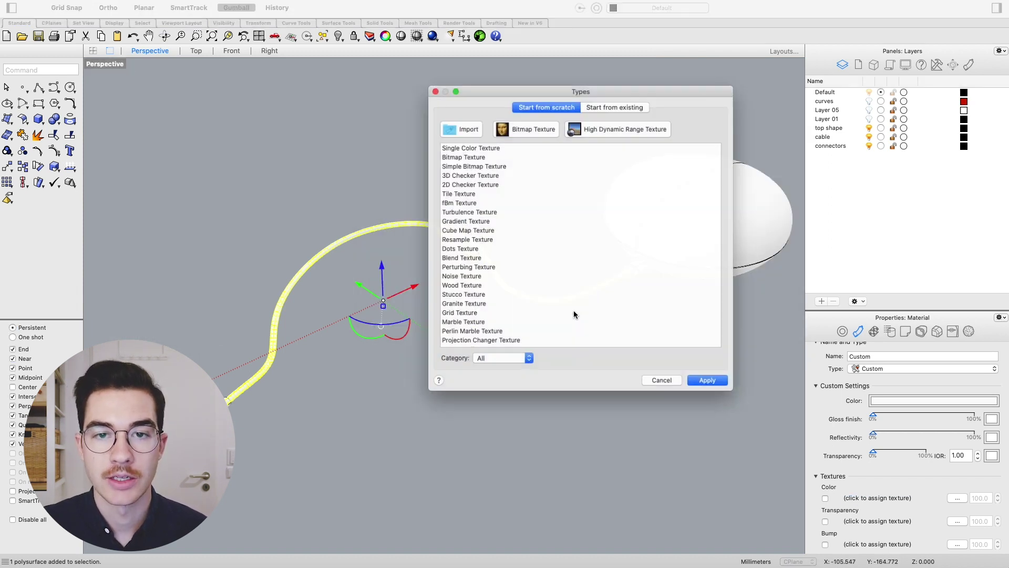
click(468, 183)
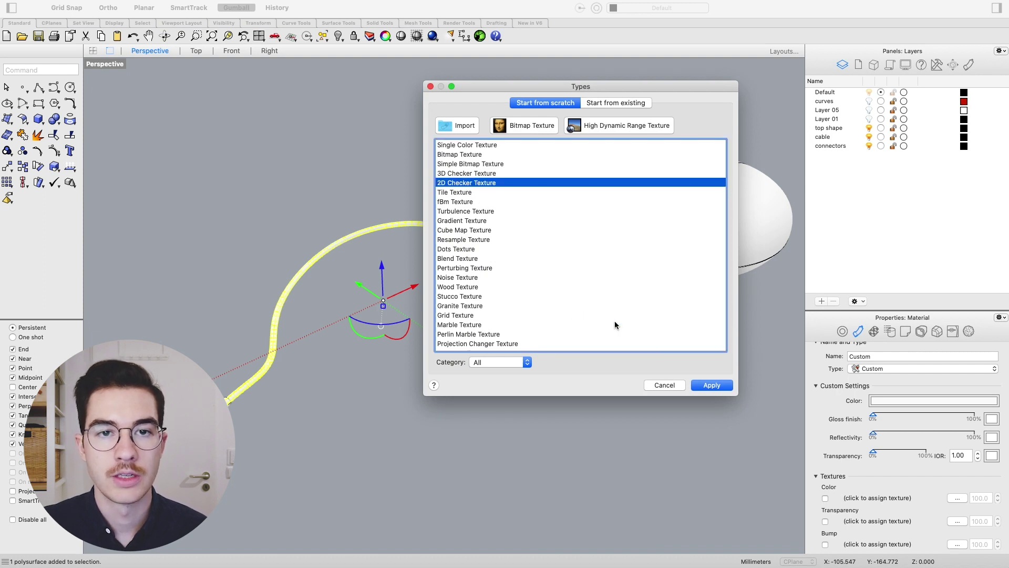
click(706, 387)
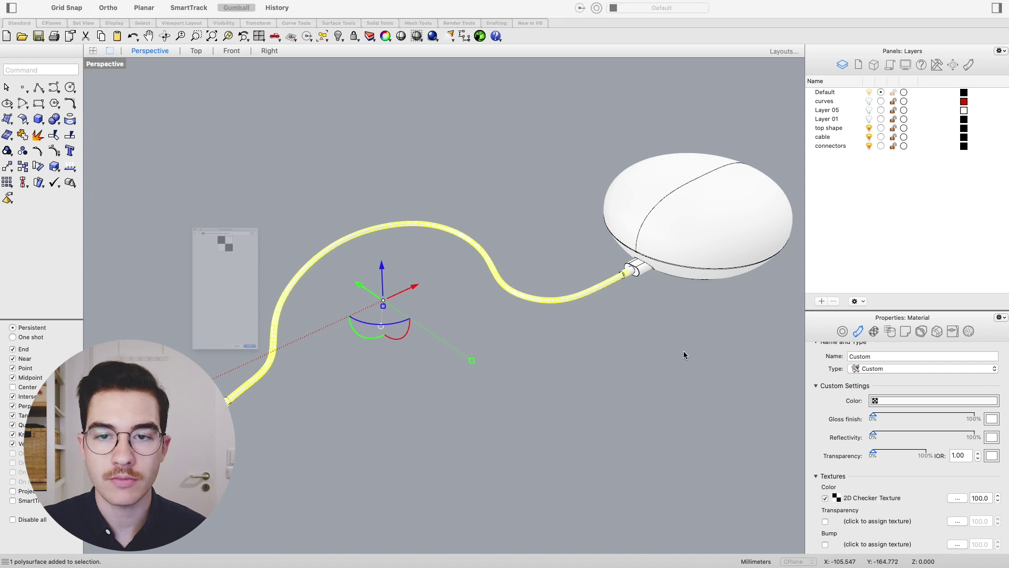
- Set the 2D Checker Texture's U and V repeat to 20, apply it, and deselect the cable to view the pattern
drag(209, 87, 583, 115)
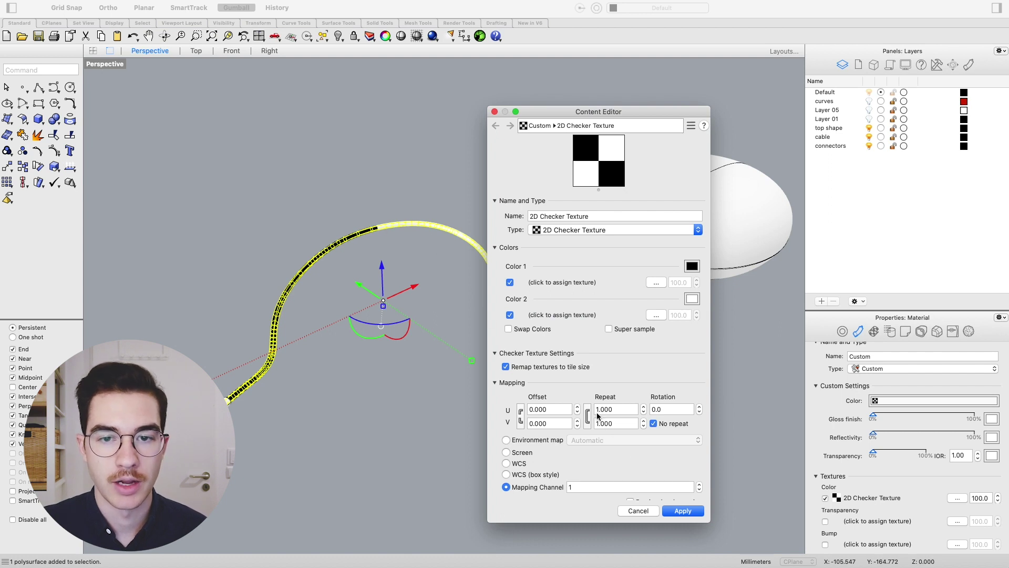
drag(606, 111, 731, 104)
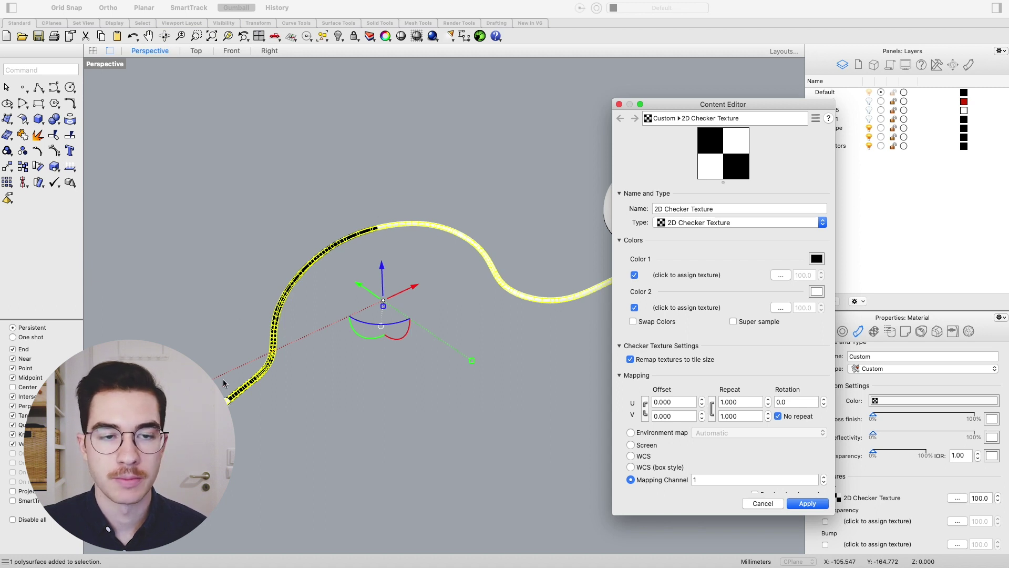
click(720, 402)
click(721, 402)
key(BackSpace)
text(0)
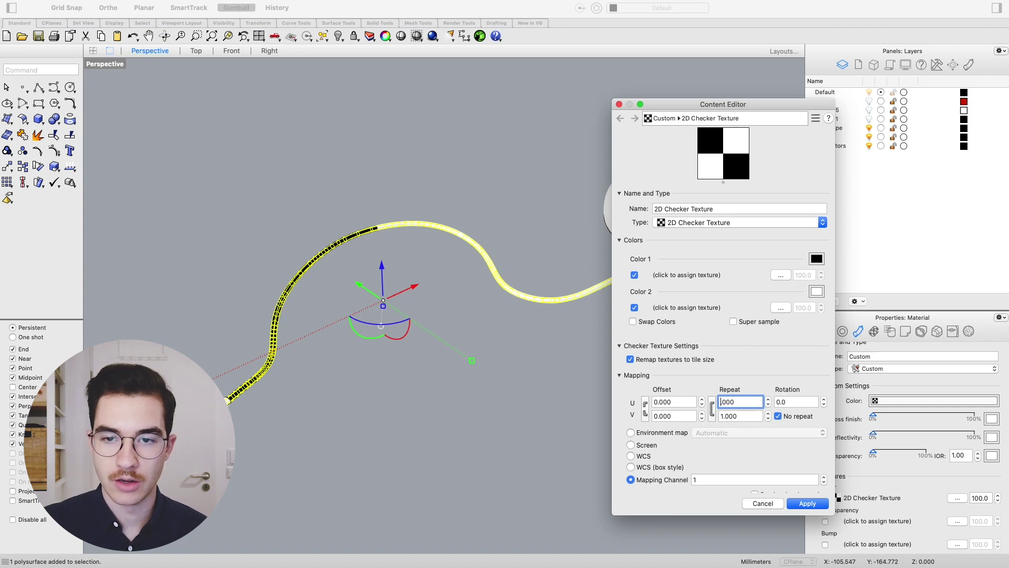
key(Tab)
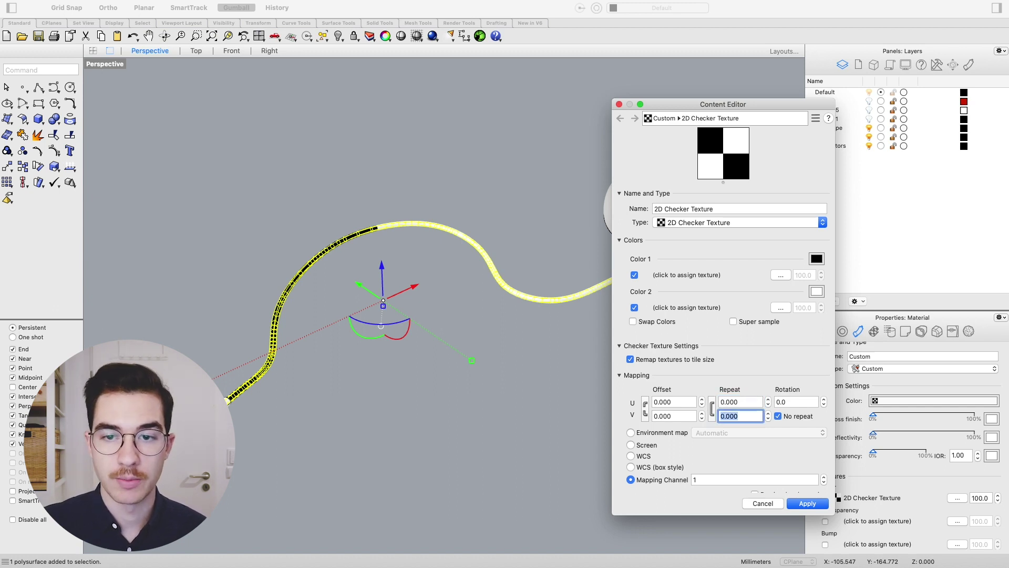
click(720, 402)
click(721, 401)
text(2)
key(Tab)
click(806, 505)
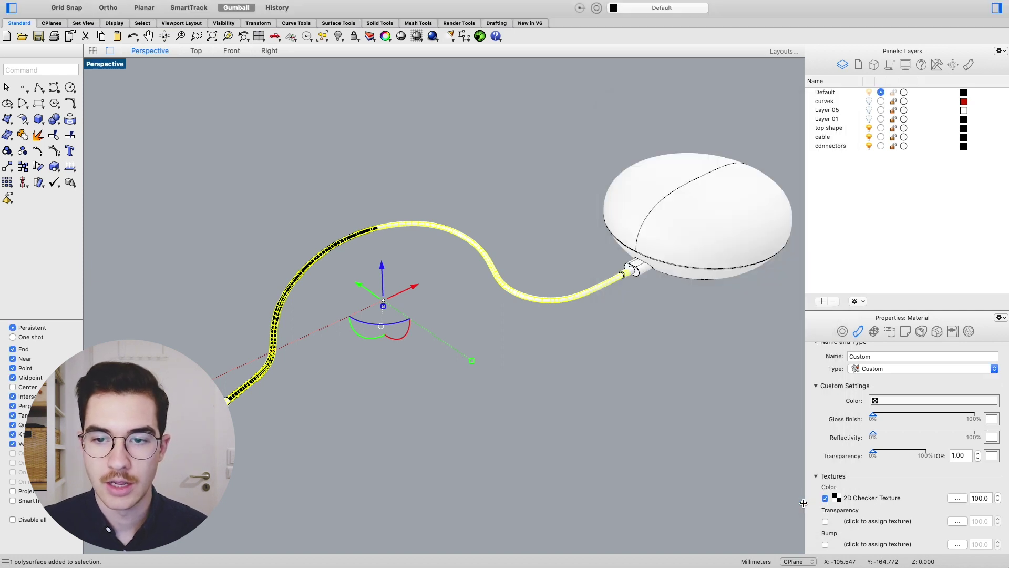
click(513, 275)
mouse_move(470, 291)
right_down()
mouse_move(457, 243)
mouse_move(389, 284)
mouse_move(326, 293)
mouse_move(403, 234)
mouse_move(554, 277)
mouse_move(520, 317)
mouse_move(462, 293)
mouse_move(456, 303)
right_up()
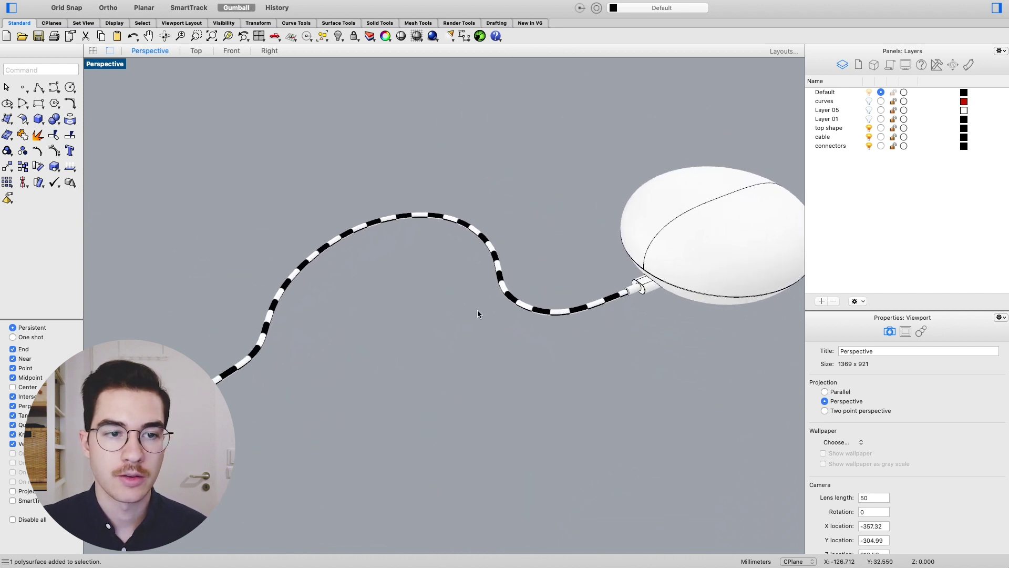
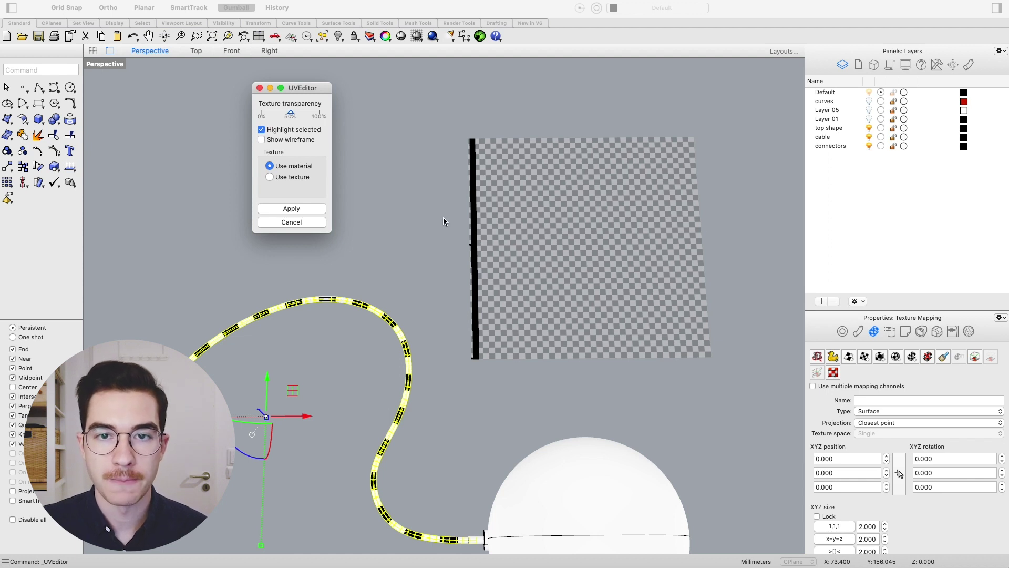
- Select the cable's unwrapped UV mesh and turn off Highlight selected in the UV editor
click(475, 296)
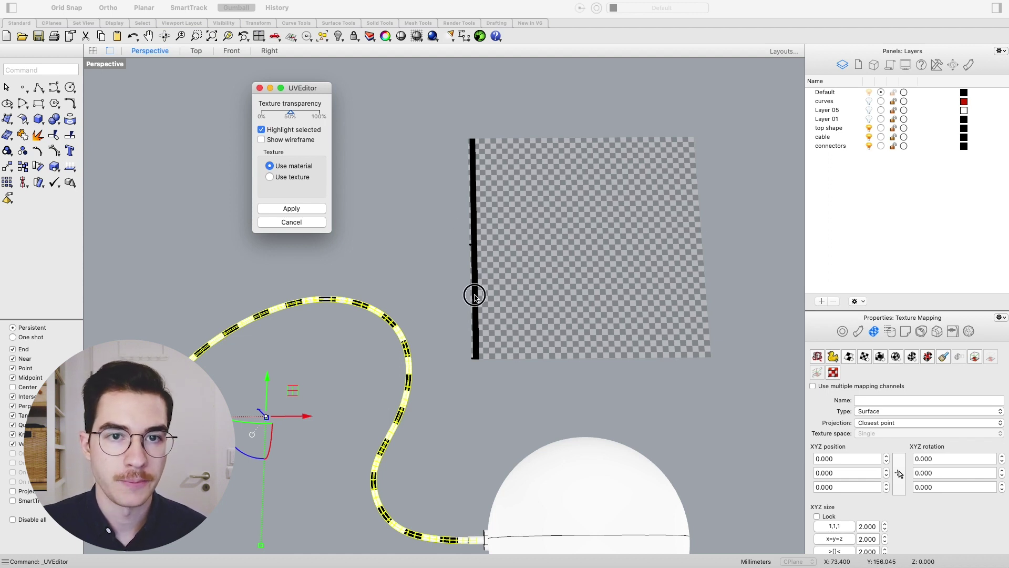
click(476, 310)
scroll(476, 310, up, 3)
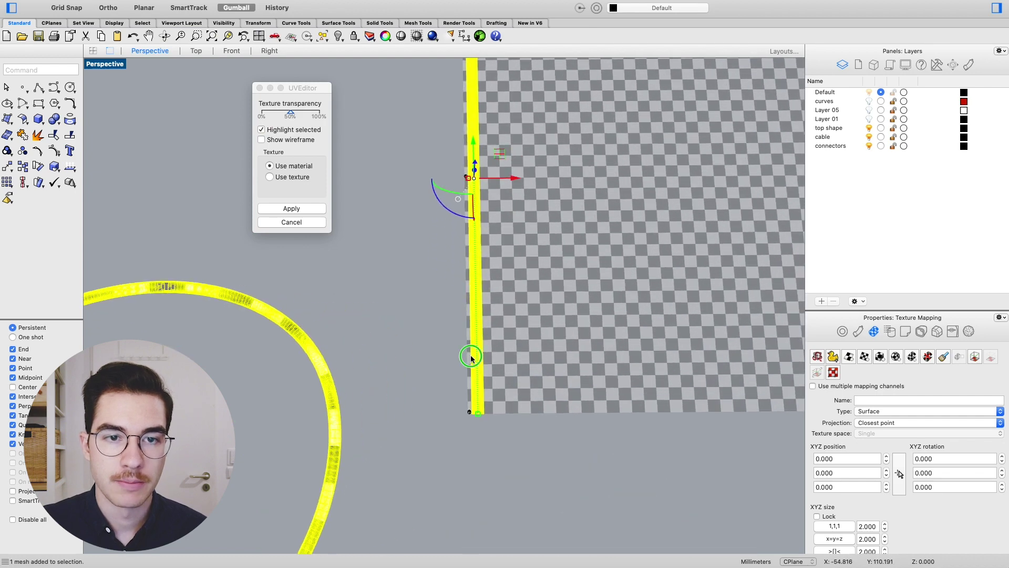
scroll(469, 357, left, 3)
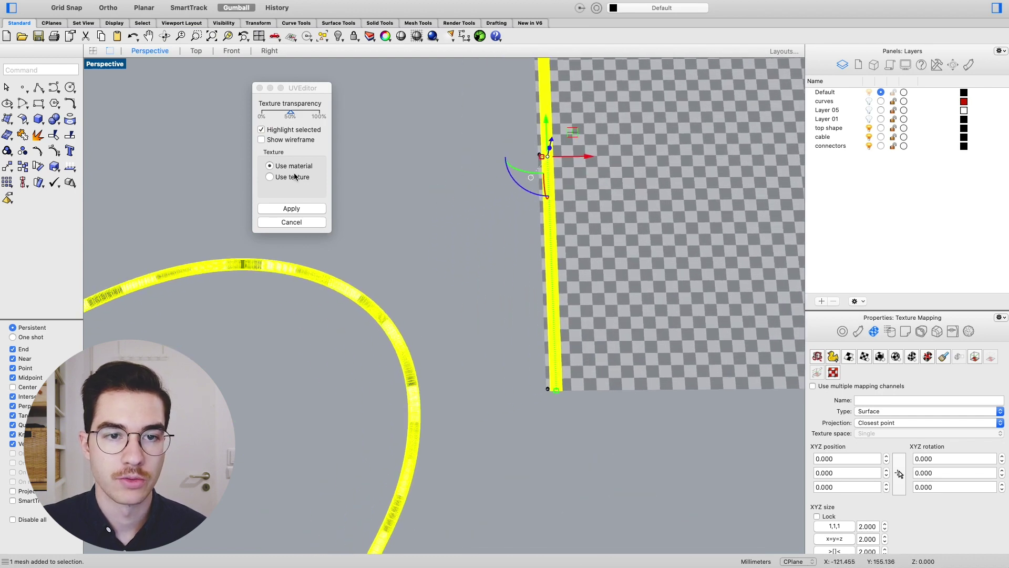
click(261, 130)
right_drag(414, 348, 449, 254)
right_drag(535, 319, 537, 209)
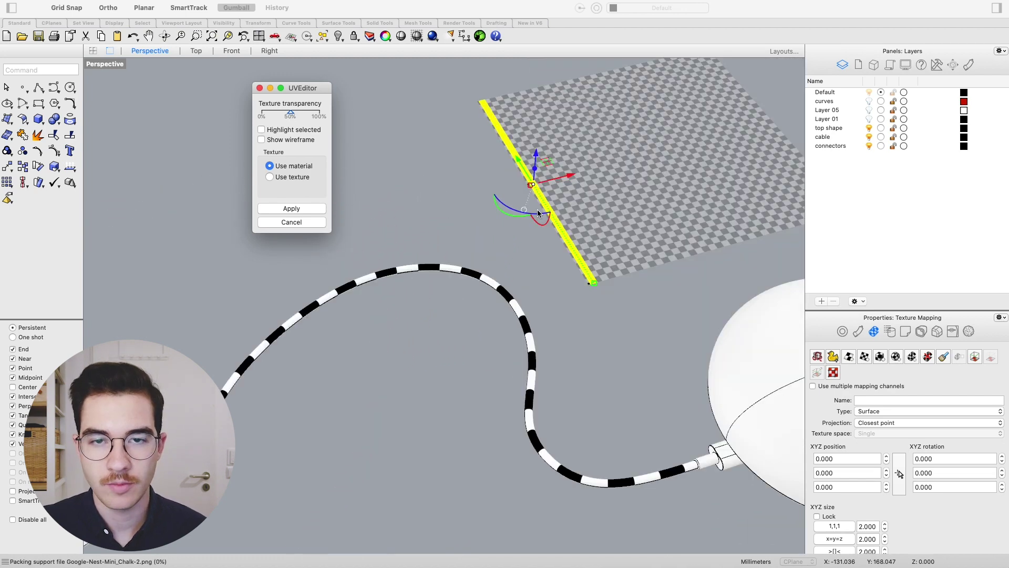
- Scale the cable's UV mesh up uniformly to roughly twice its size and shift it sideways over the checker texture
click(596, 284)
drag(591, 282, 652, 377)
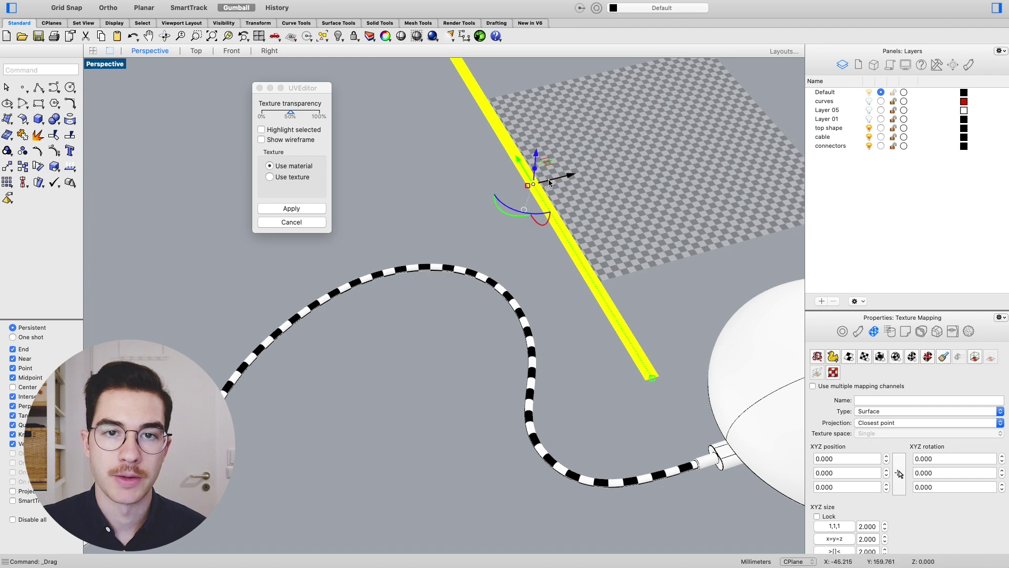
drag(546, 178, 575, 174)
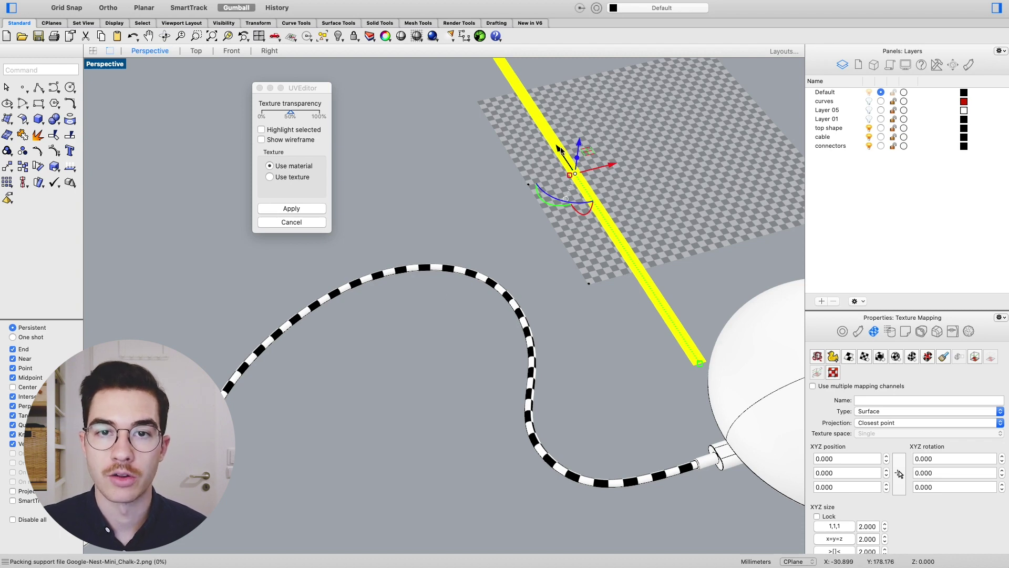
drag(599, 167, 633, 162)
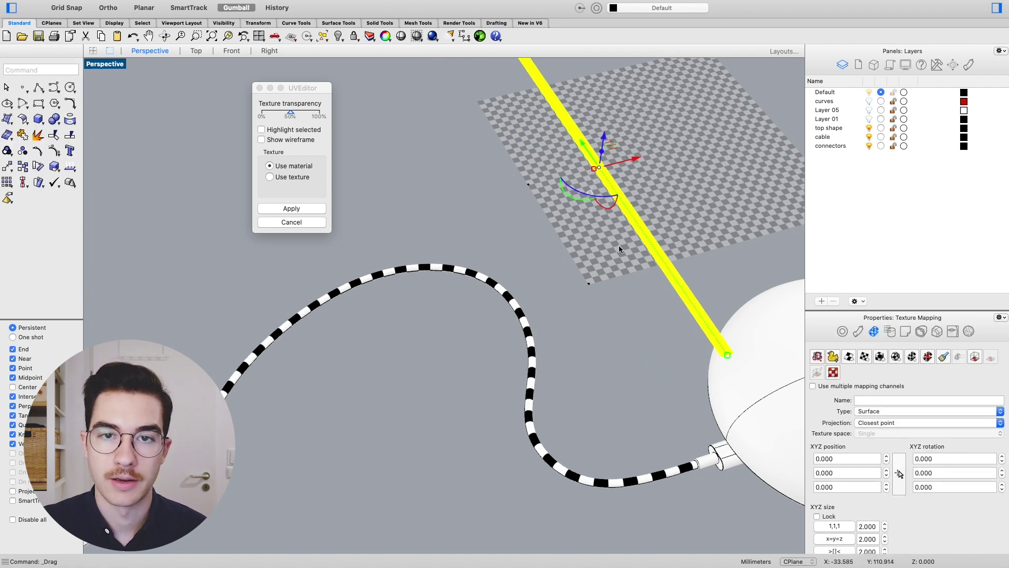
right_drag(555, 368, 538, 282)
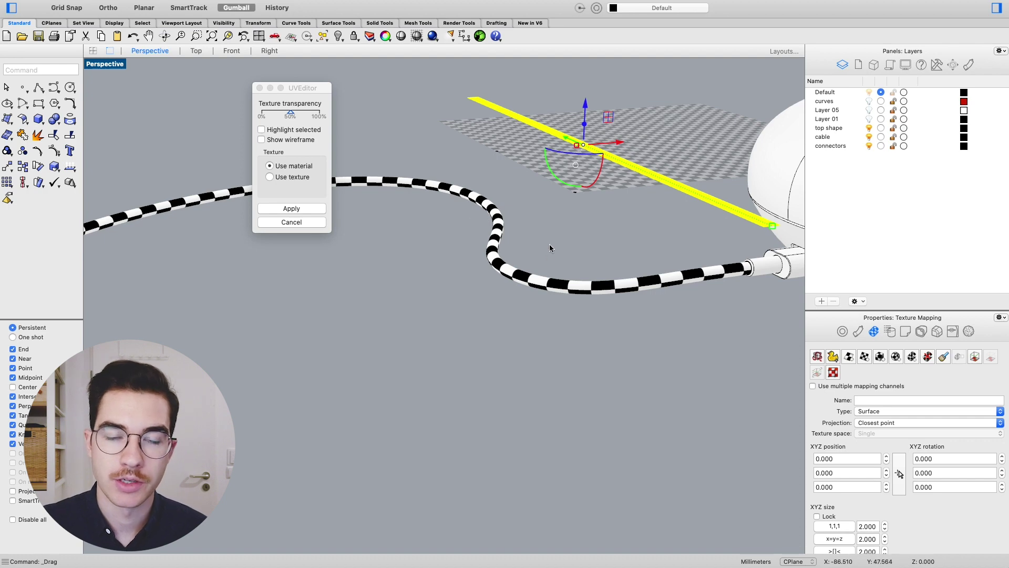
- Enlarge the cable's UV mesh further for a finer checker pattern and reposition it over the texture
right_drag(567, 229, 604, 392)
drag(600, 387, 667, 524)
right_drag(446, 383, 508, 284)
drag(517, 199, 508, 220)
- Examine the checker squares' proportions and the seam along the cable from far and near
scroll(487, 146, down, 5)
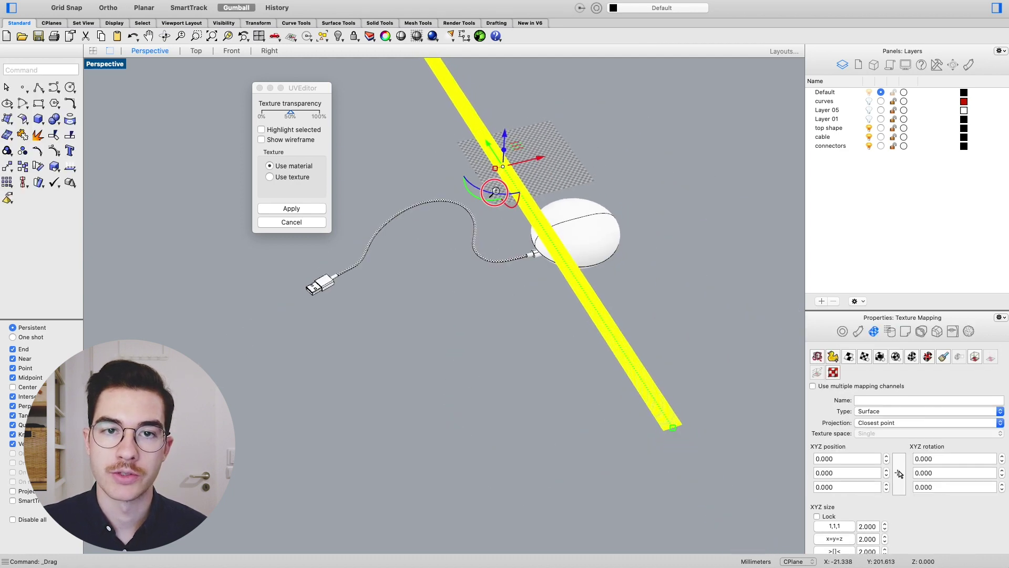
scroll(547, 247, up, 4)
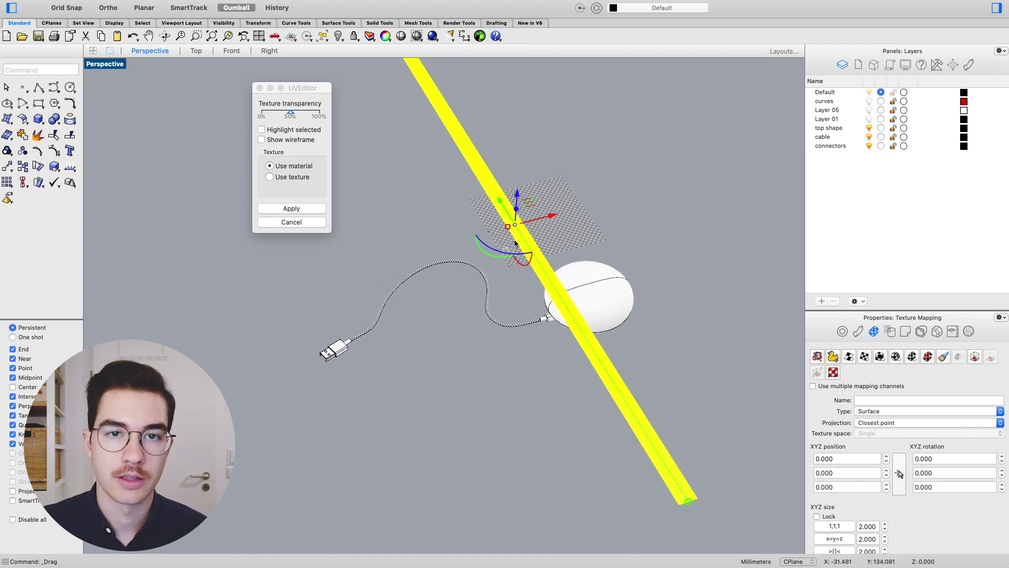
scroll(480, 294, up, 10)
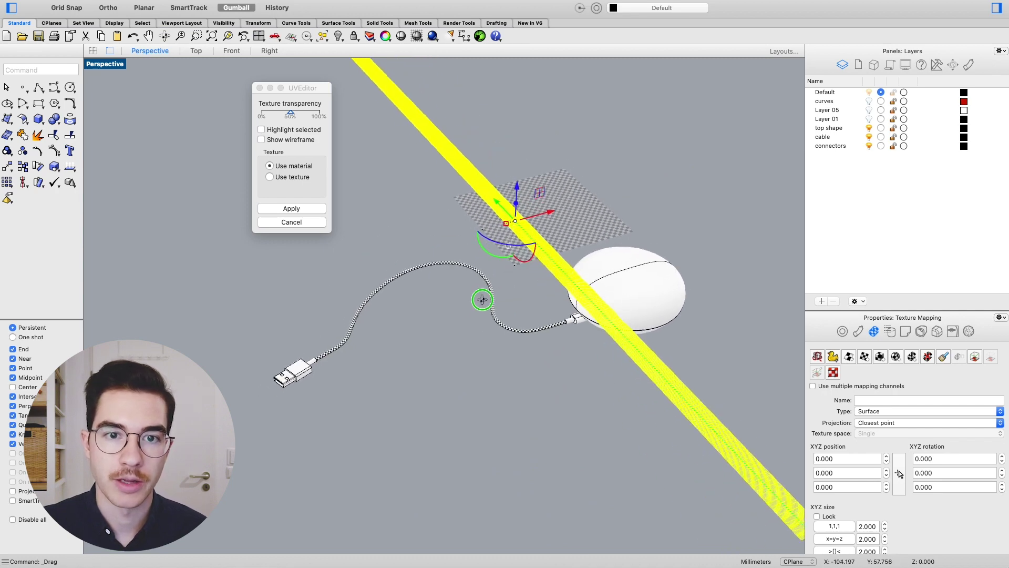
scroll(603, 203, down, 8)
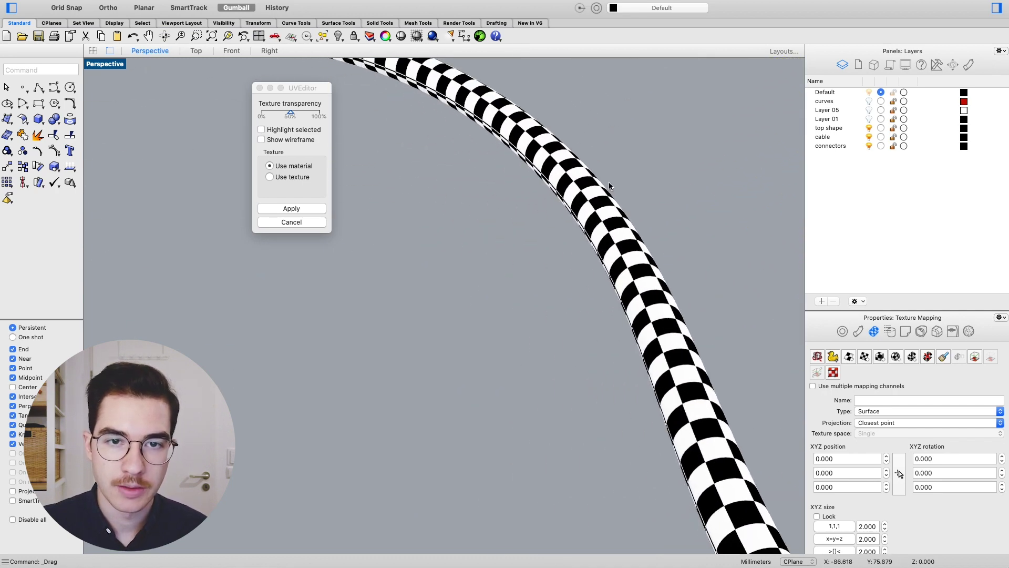
scroll(603, 204, down, 6)
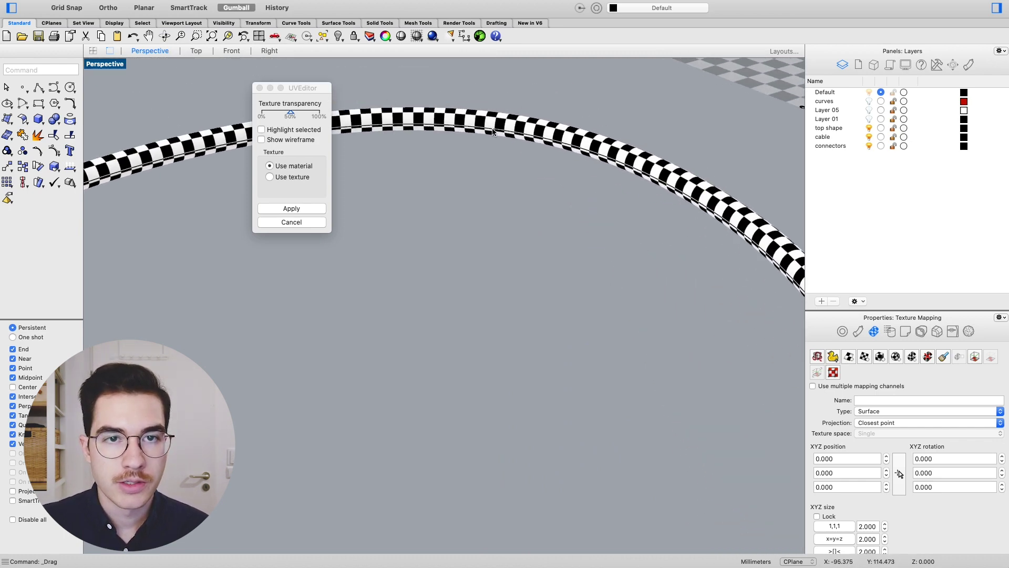
scroll(498, 133, up, 10)
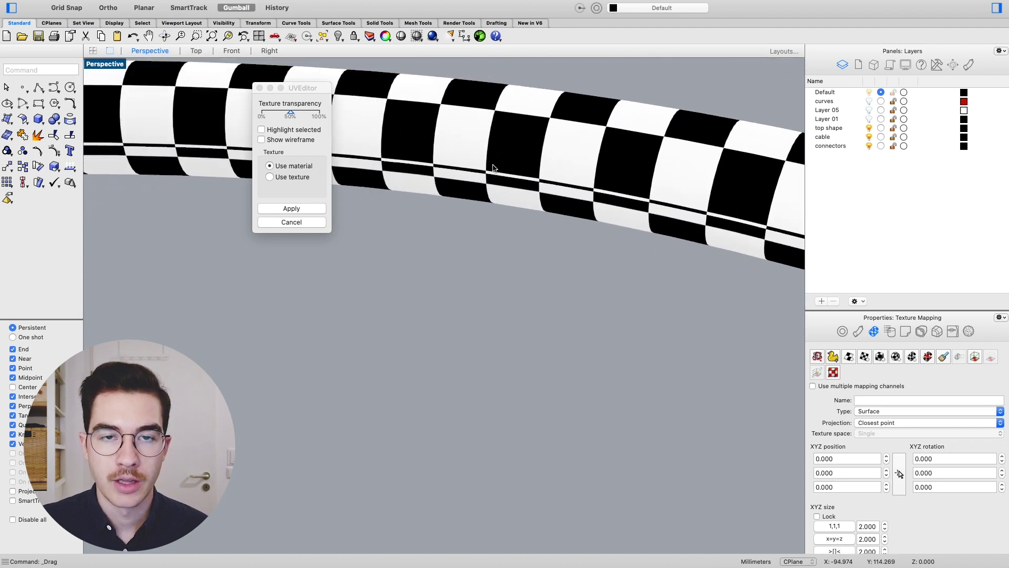
scroll(489, 149, down, 10)
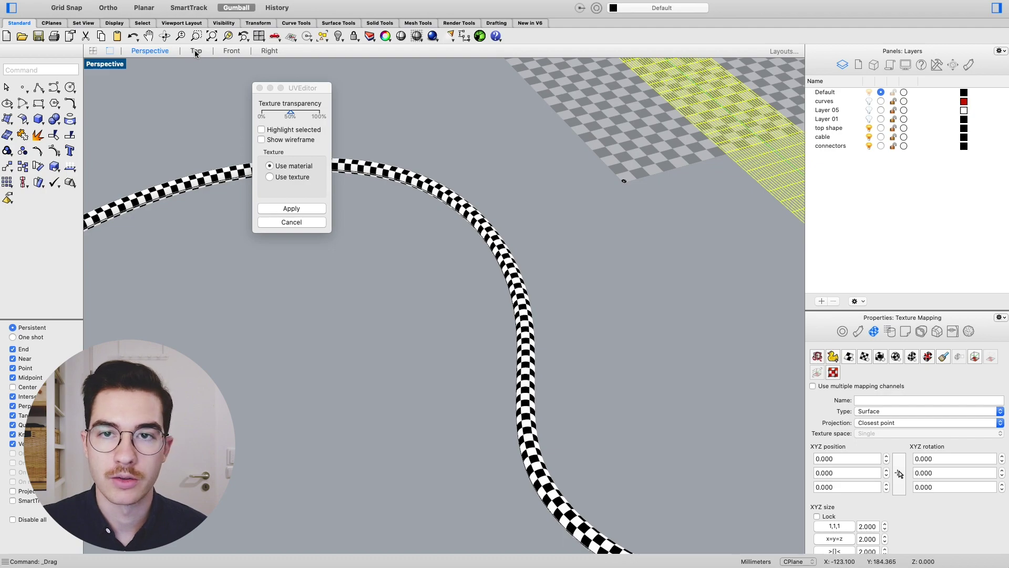
- In the Top view, scale and nudge the UV mesh so both long edges align with whole checker squares
click(196, 50)
scroll(406, 165, down, 3)
scroll(407, 165, down, 5)
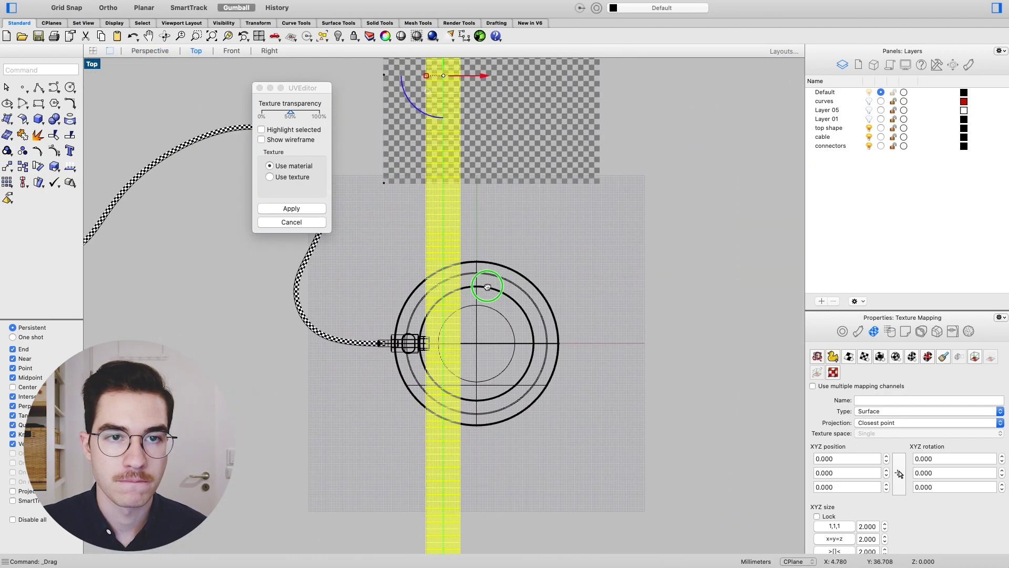
scroll(479, 210, up, 10)
scroll(373, 227, up, 5)
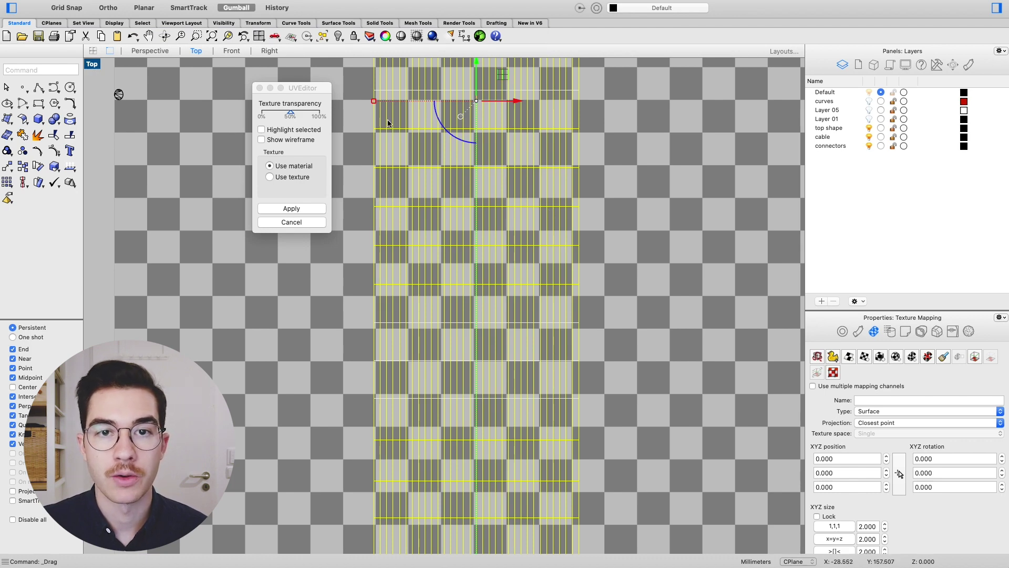
drag(375, 103, 377, 102)
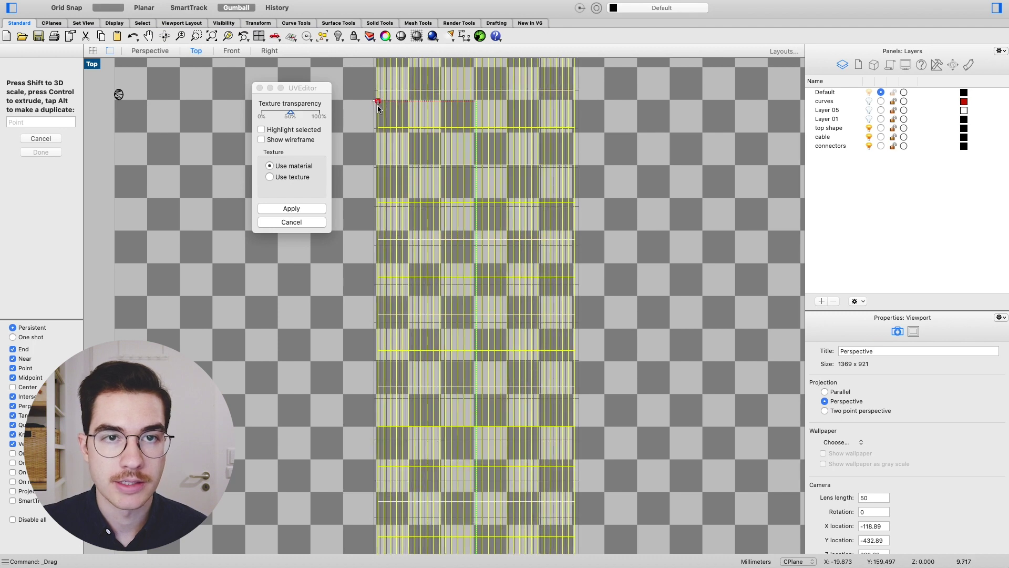
scroll(500, 209, up, 5)
drag(523, 212, 520, 214)
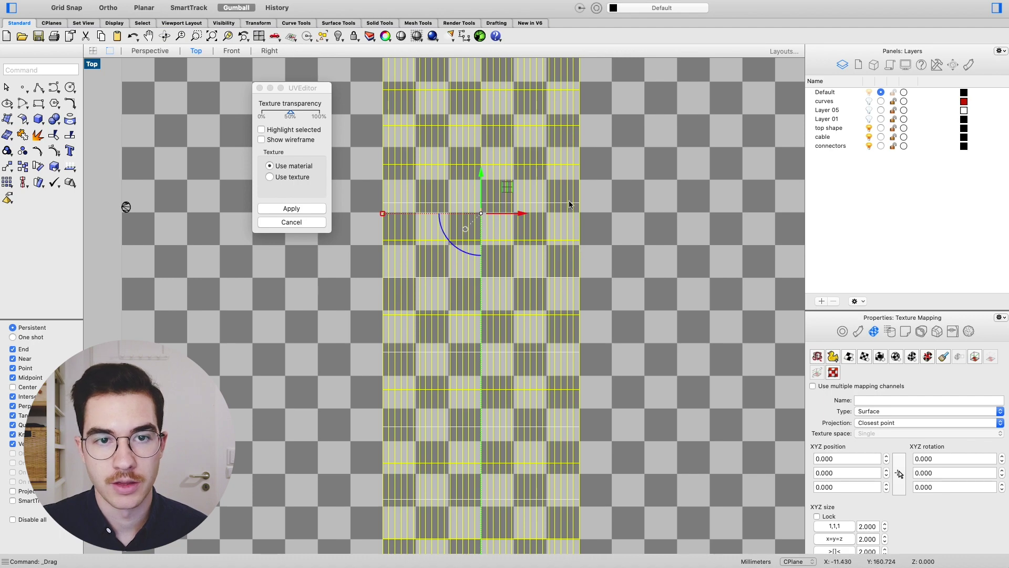
- Inspect the cable's seam and checker pattern in the Perspective view along its whole length
scroll(578, 243, down, 5)
right_drag(489, 299, 610, 231)
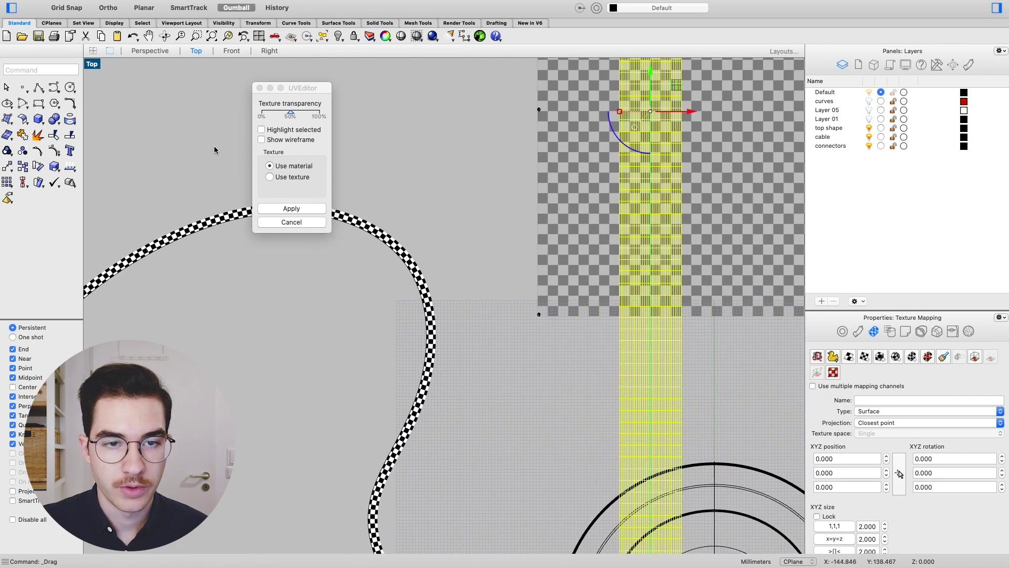
click(150, 51)
right_drag(513, 298, 546, 147)
scroll(547, 147, up, 5)
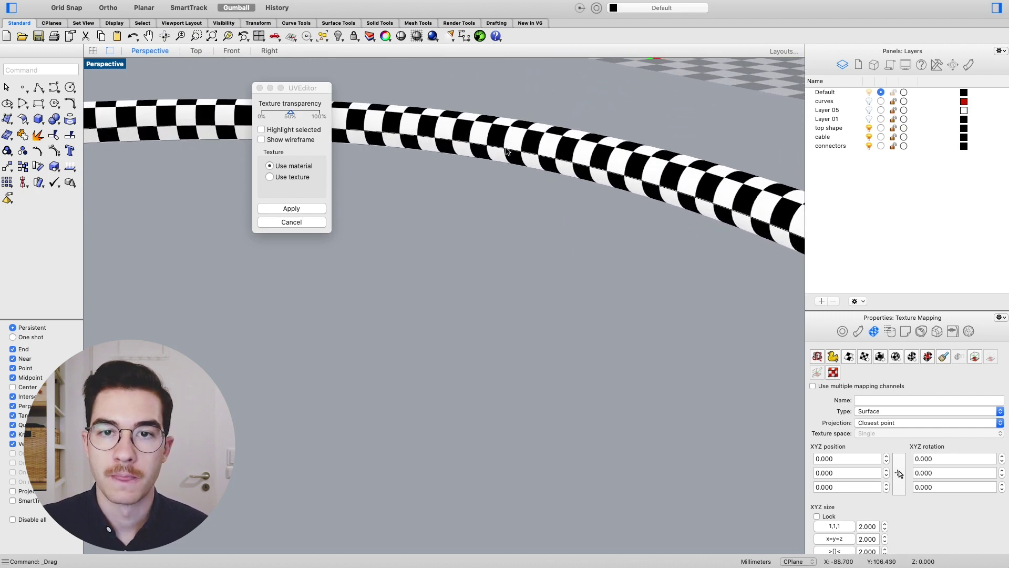
scroll(543, 166, down, 4)
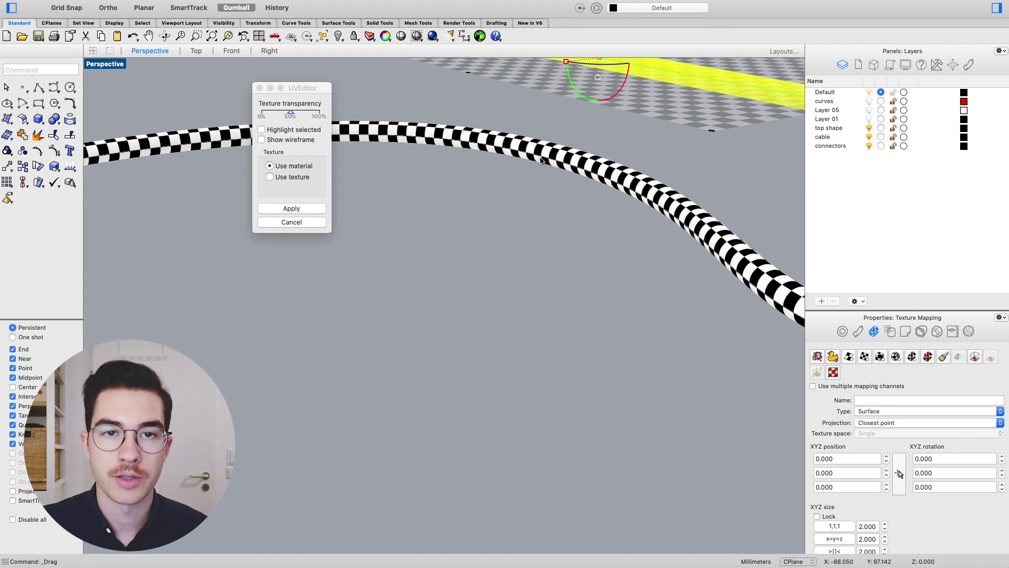
right_drag(537, 160, 556, 184)
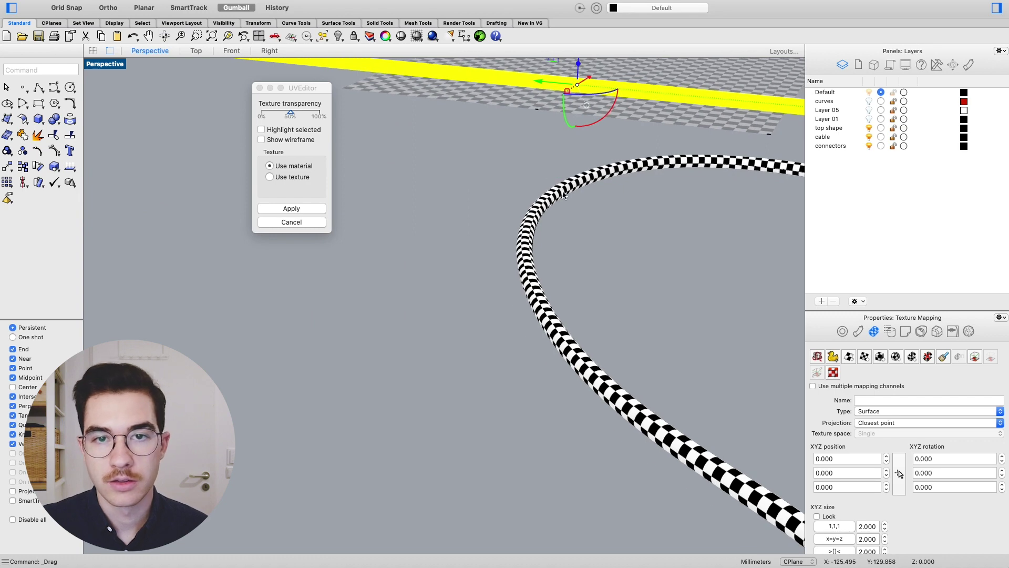
mouse_move(632, 171)
right_down()
mouse_move(568, 182)
mouse_move(604, 198)
mouse_move(582, 255)
right_up()
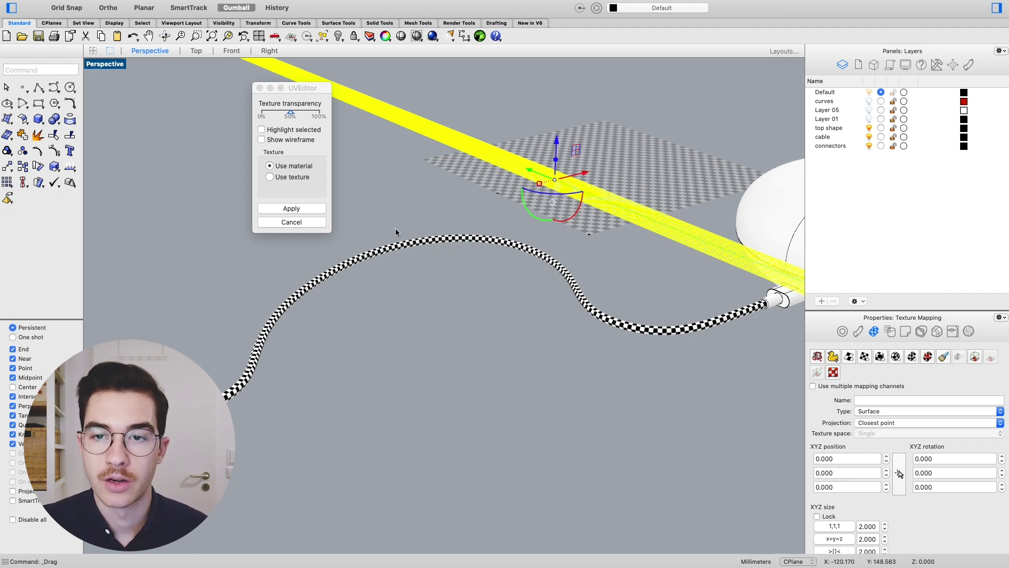
- Apply the edited UV mapping to the cable and save the file
click(292, 209)
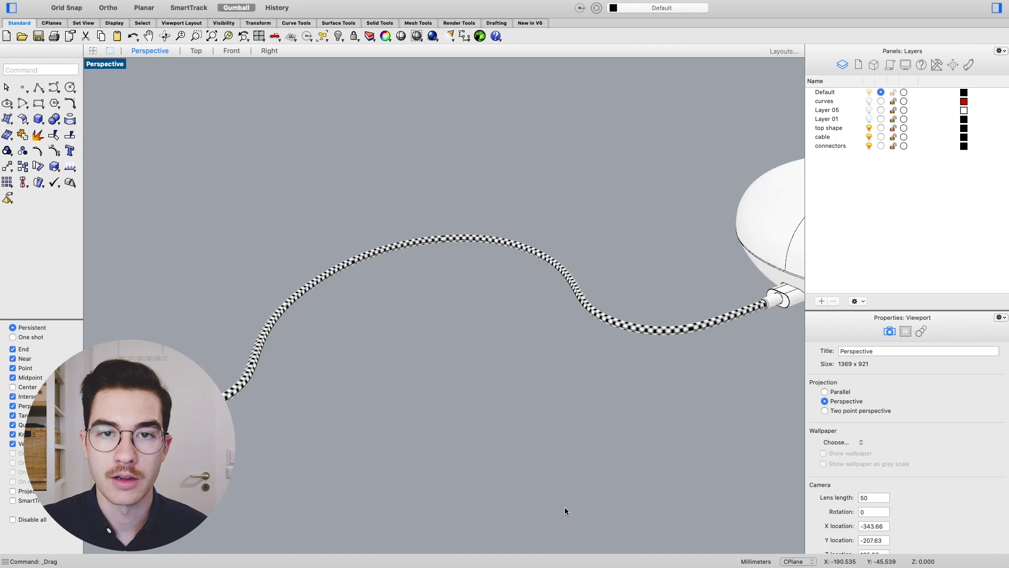
key(super+s)
- Delete one of the dome's two half surfaces so that only the other half remains to work on
shift+right_drag(702, 208, 417, 220)
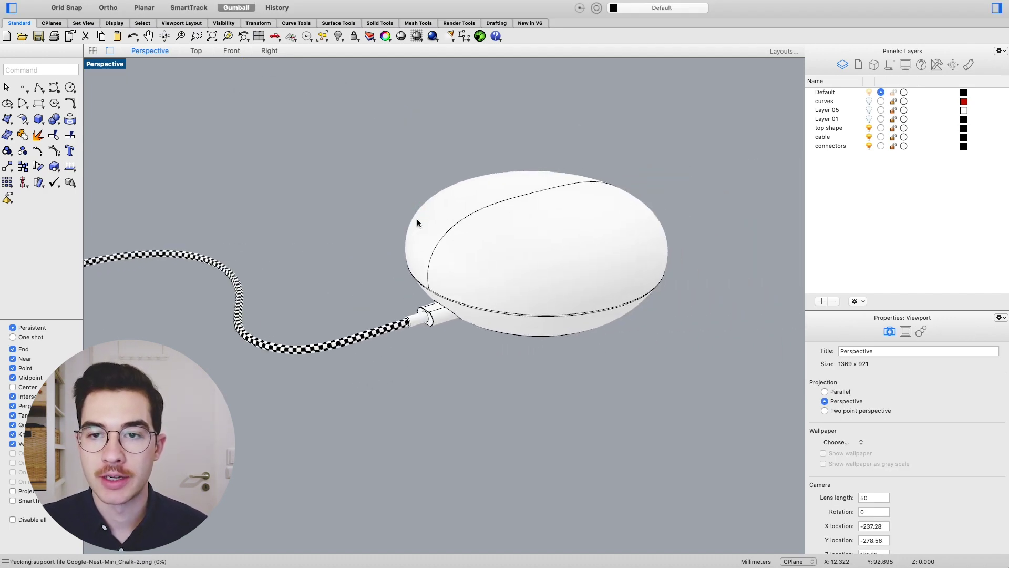
right_drag(600, 253, 580, 259)
click(580, 258)
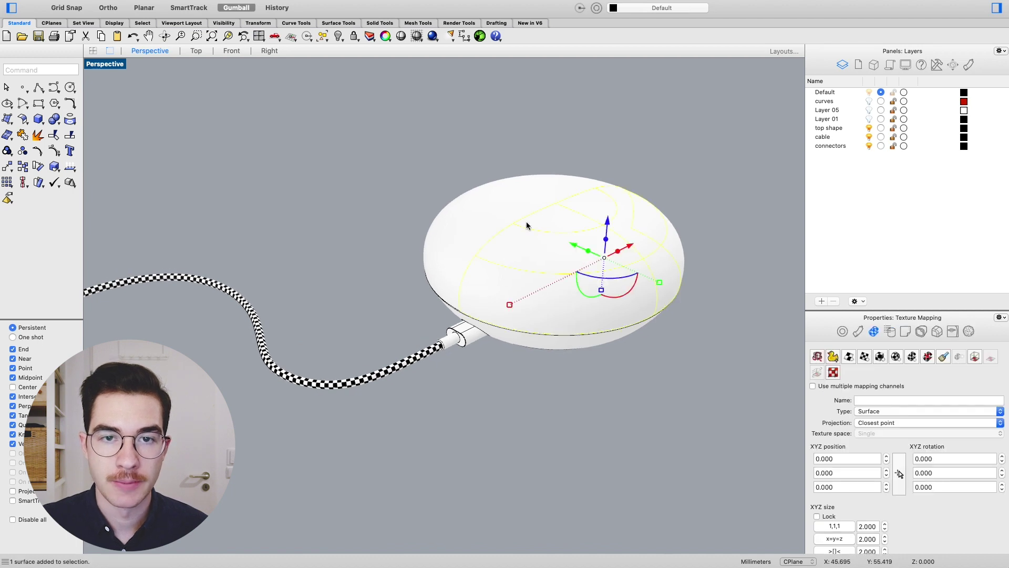
click(503, 210)
right_drag(590, 240, 524, 290)
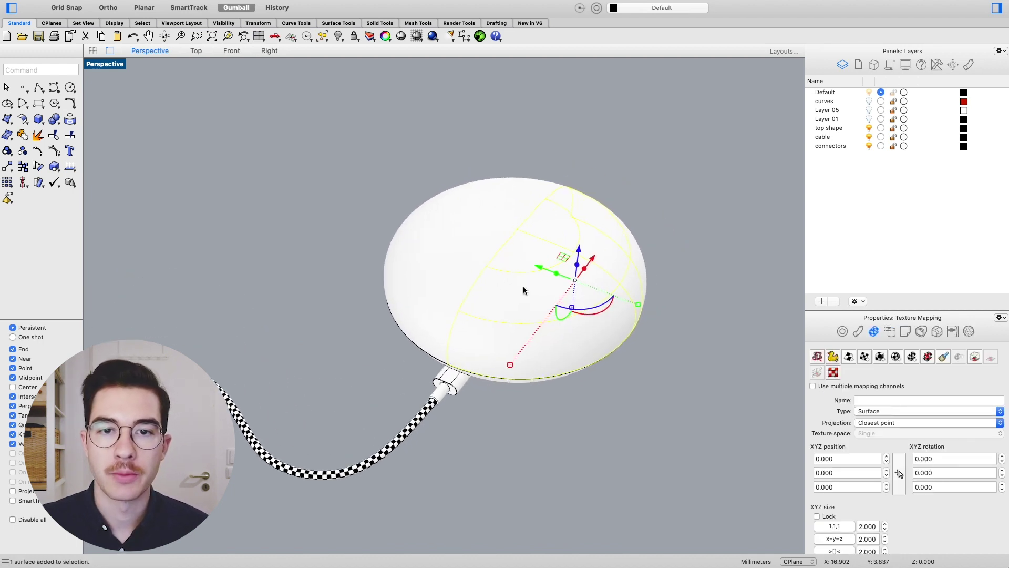
click(480, 221)
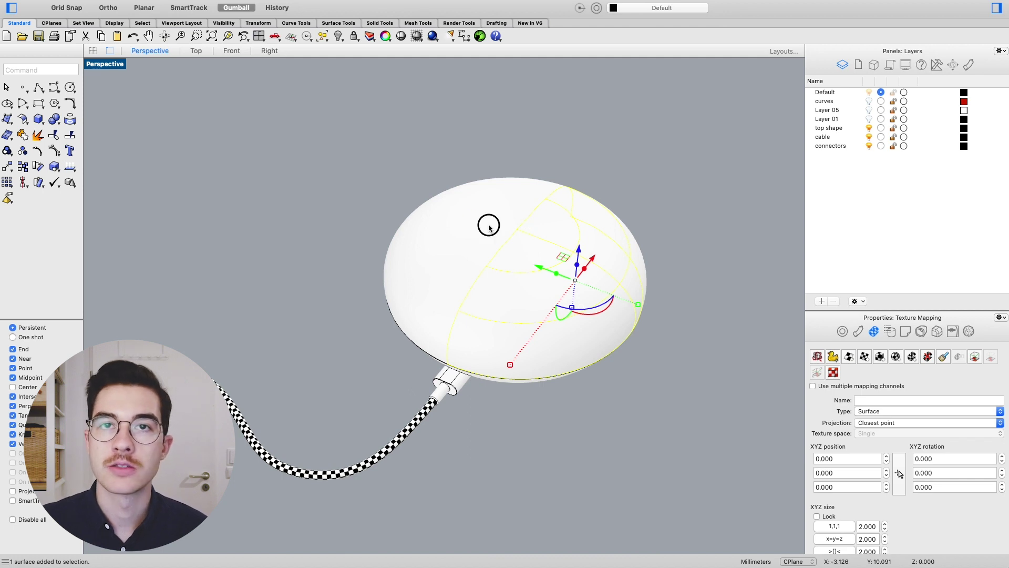
right_drag(547, 239, 571, 264)
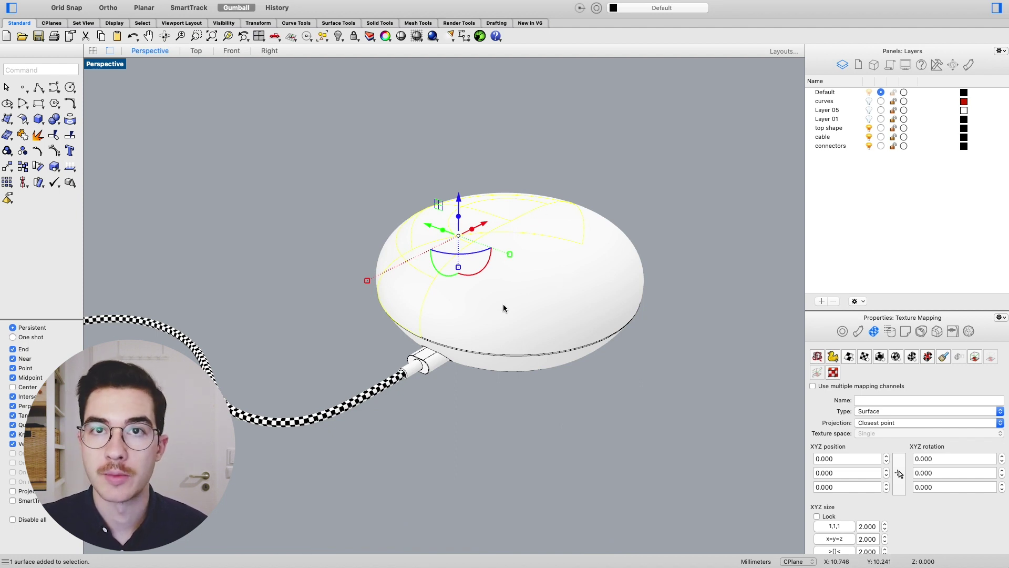
right_drag(536, 289, 549, 306)
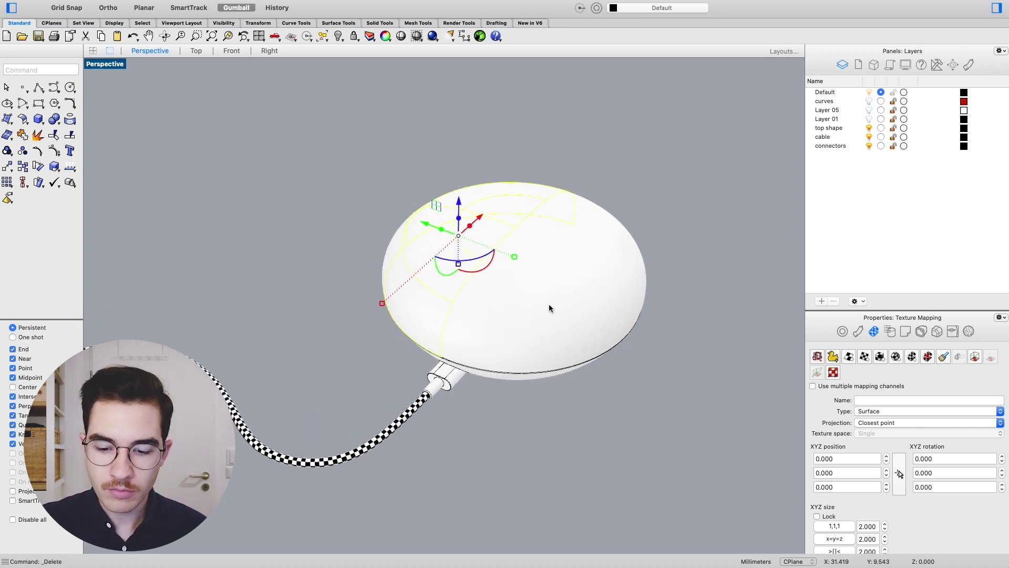
key(Delete)
right_drag(555, 305, 494, 297)
- Assign a new Custom material to the remaining half of the dome
click(519, 261)
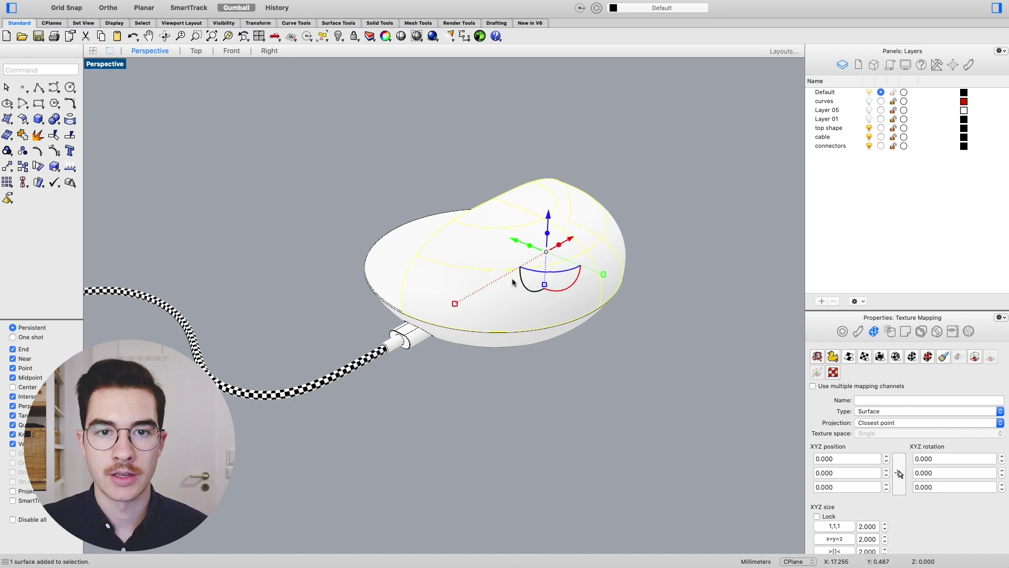
click(858, 331)
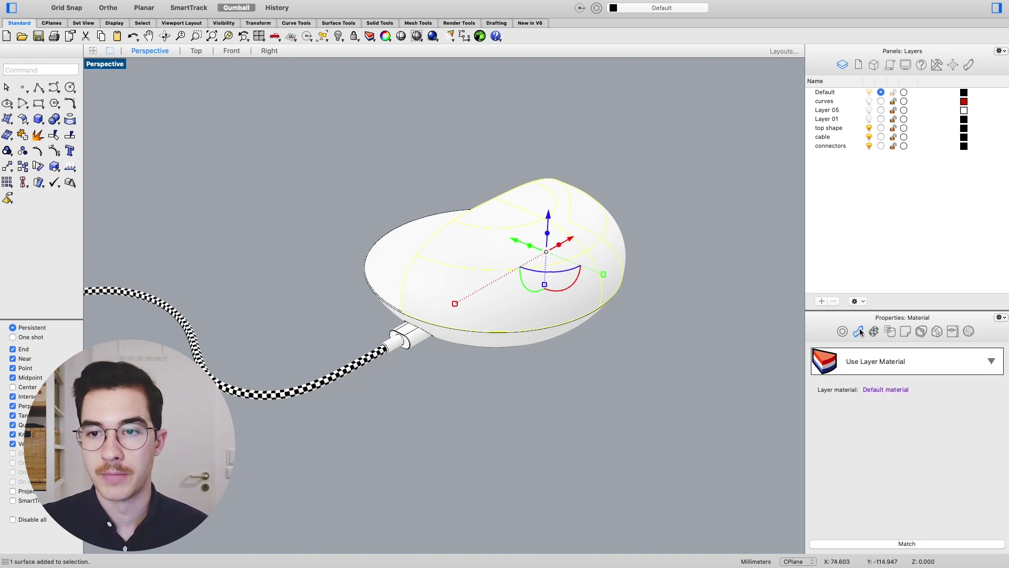
click(856, 362)
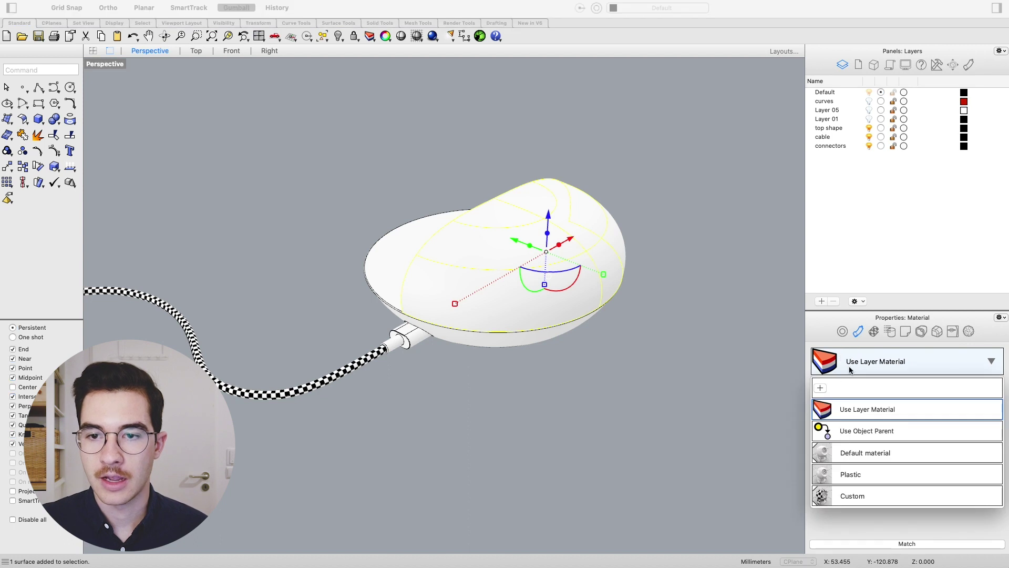
click(821, 389)
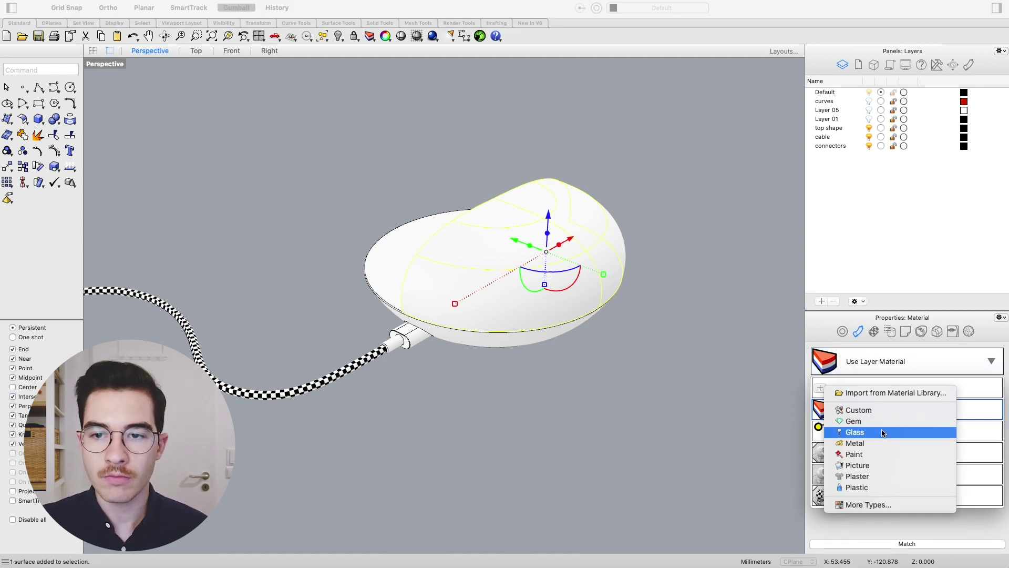
click(859, 411)
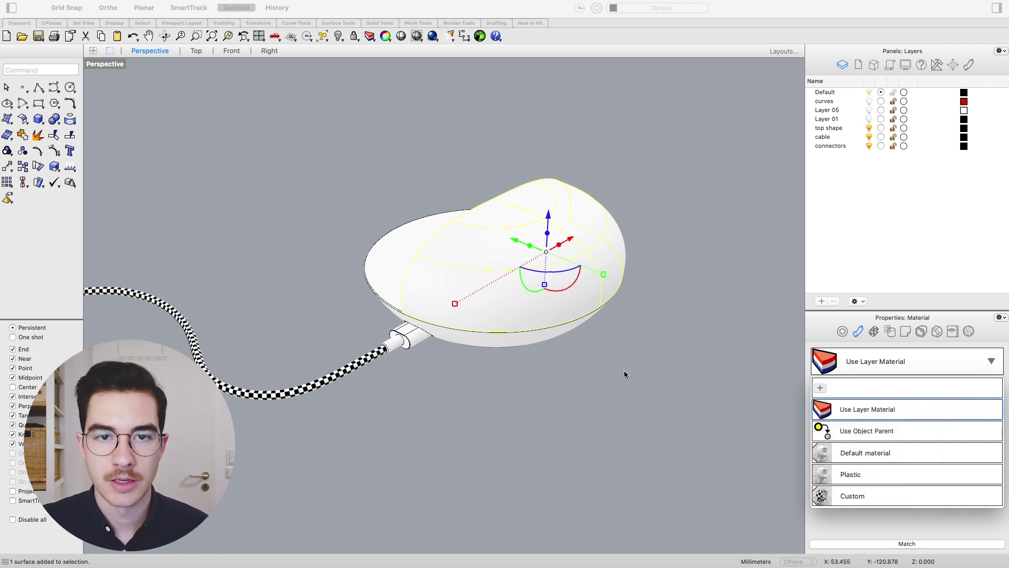
- Assign a 2D Checker Texture to the color channel of the half dome's Custom material
scroll(856, 484, down, 3)
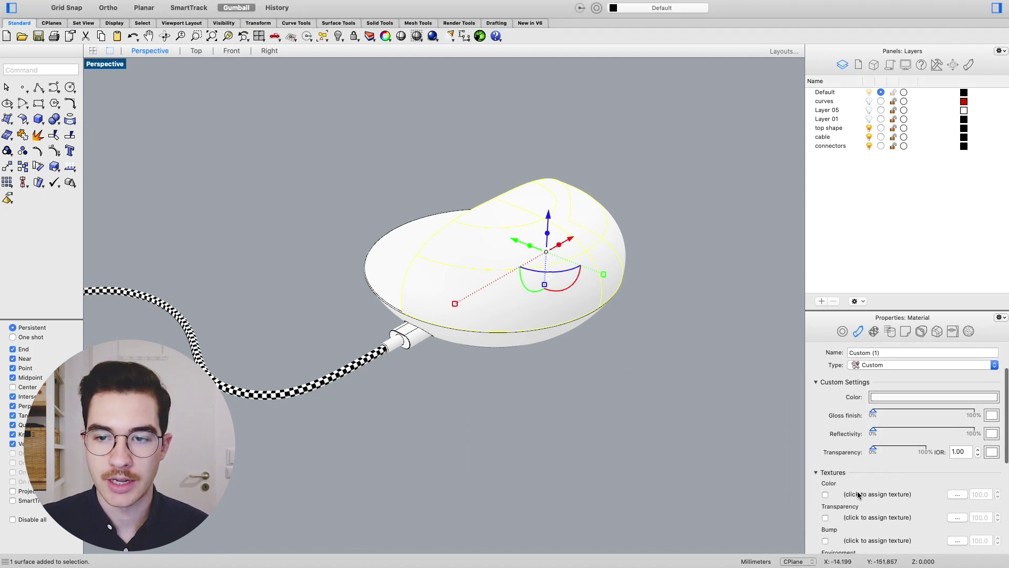
click(868, 494)
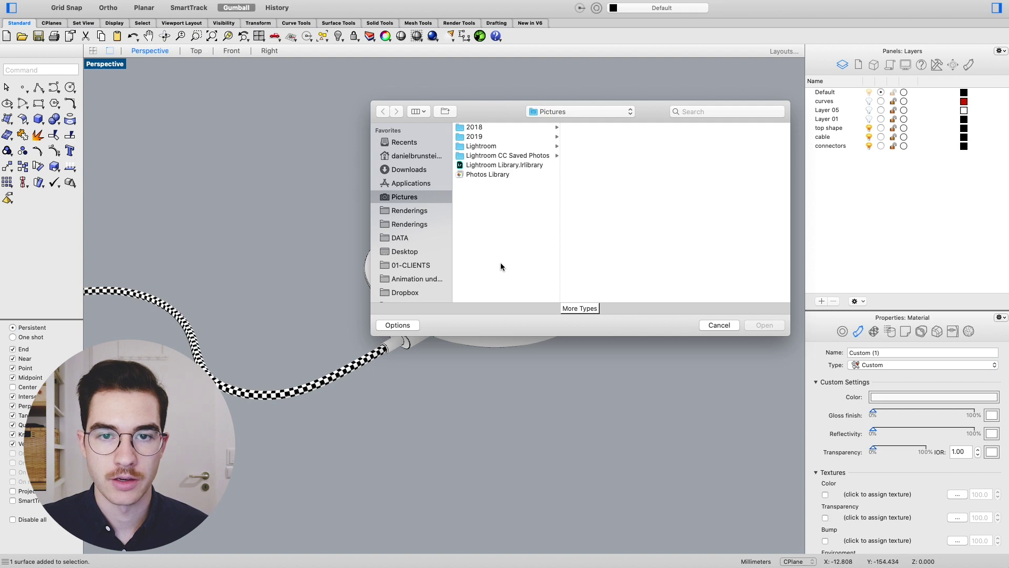
click(579, 309)
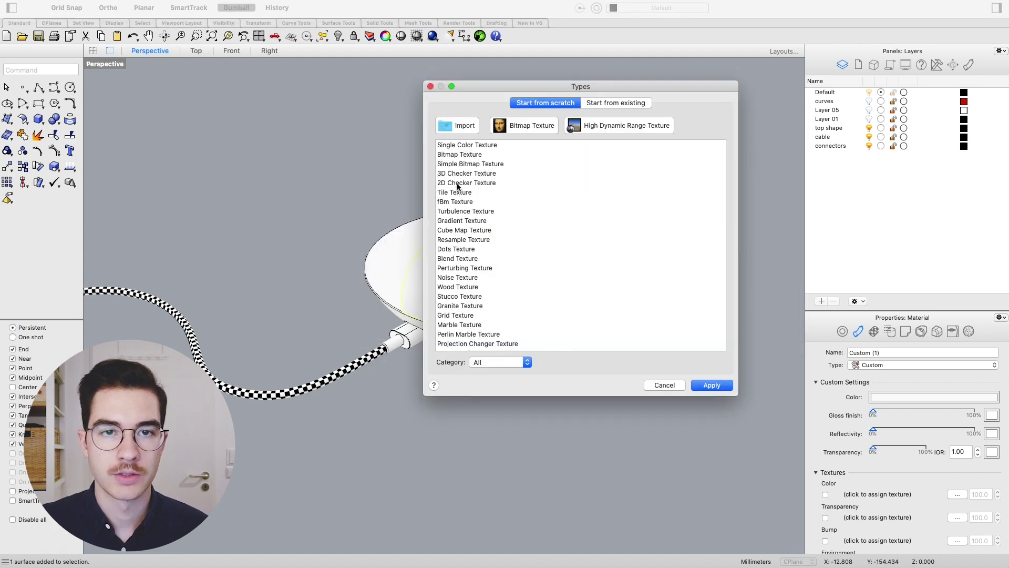
click(458, 183)
click(711, 388)
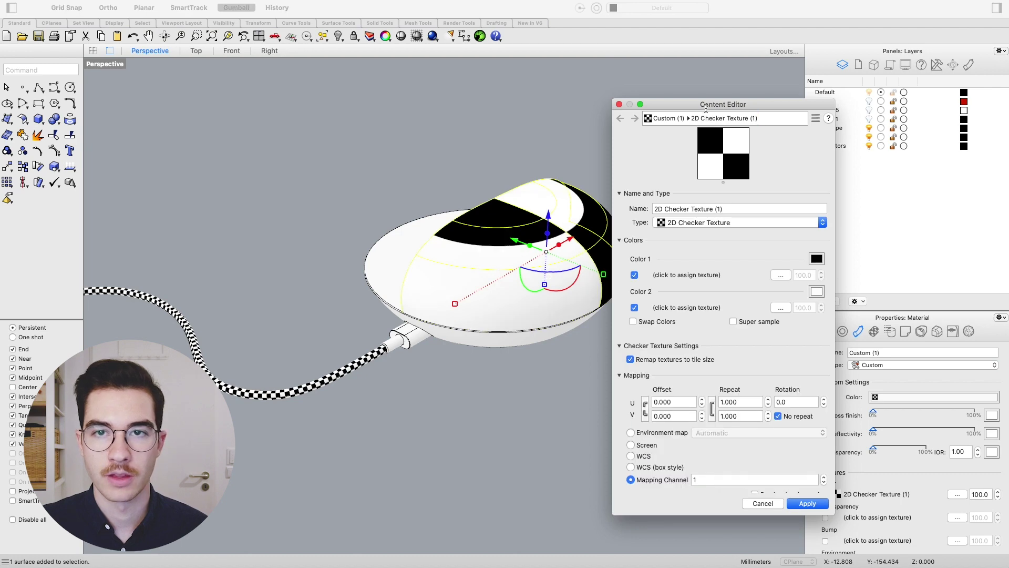
- Increase the checker texture's U and V repeat for a much finer pattern and apply the texture settings
drag(711, 104, 198, 103)
click(245, 396)
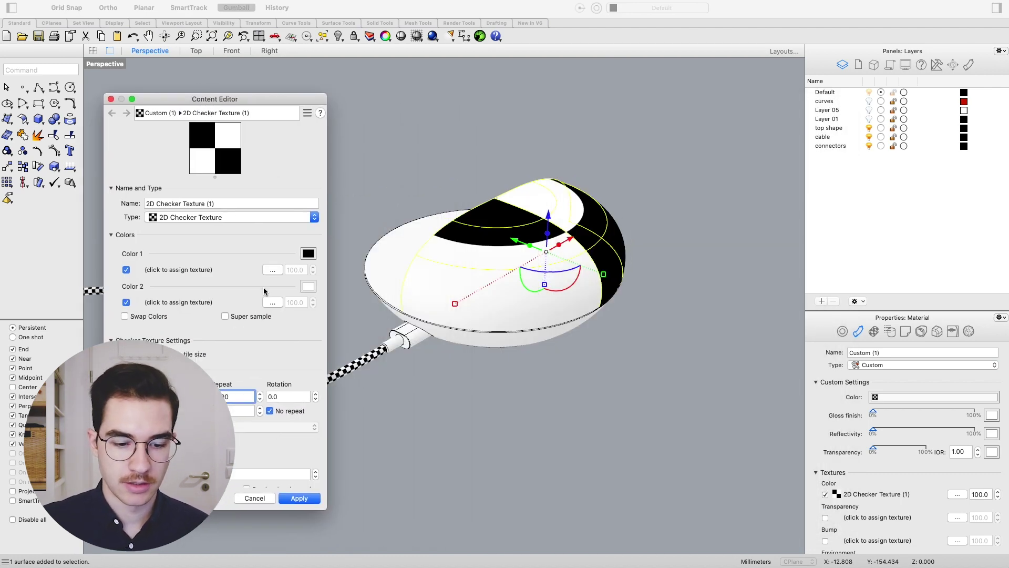
key(Tab)
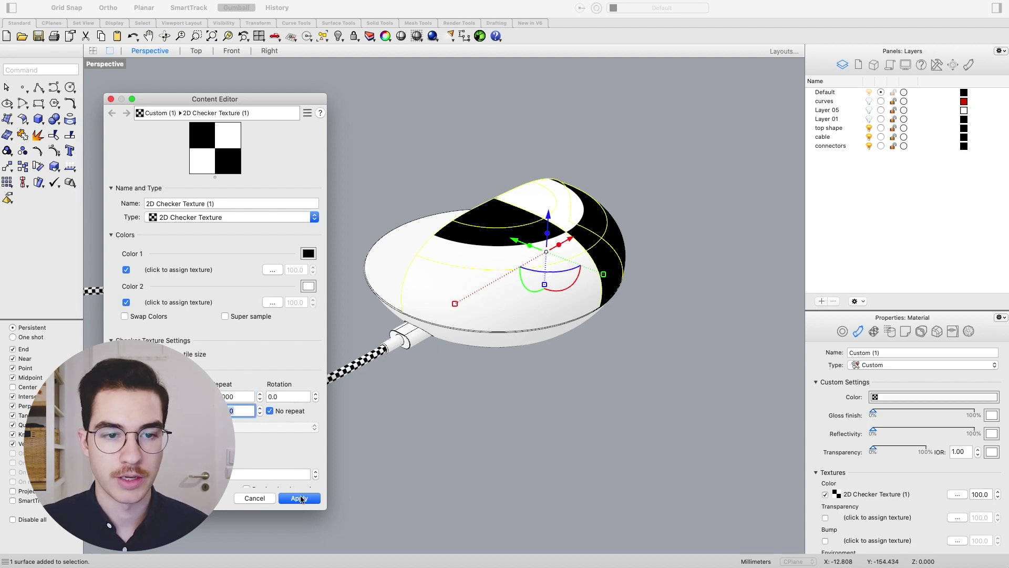
click(299, 498)
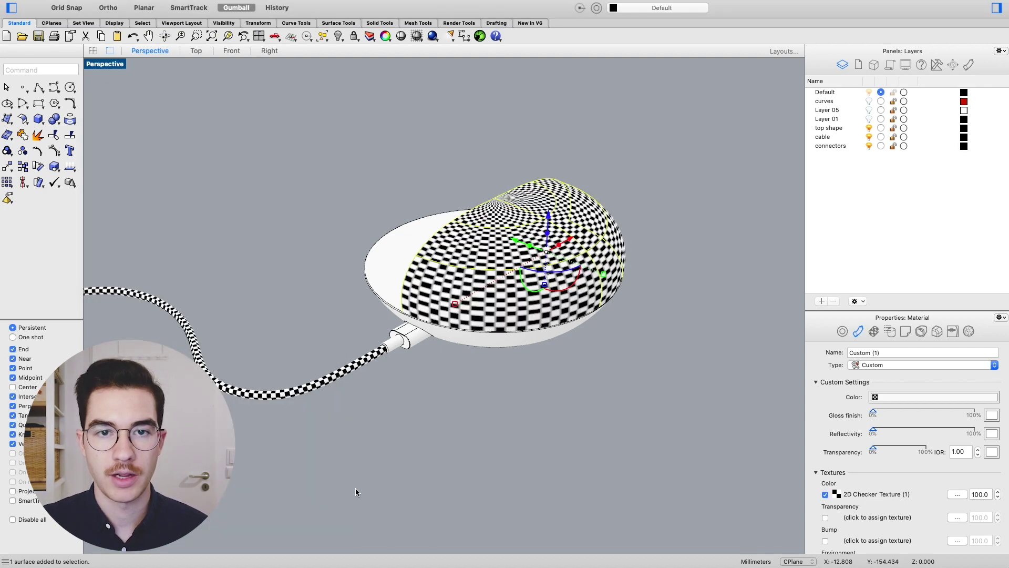
- Examine how the checker pattern runs across the half dome from its pole down to the rim
click(547, 396)
right_drag(515, 283, 506, 295)
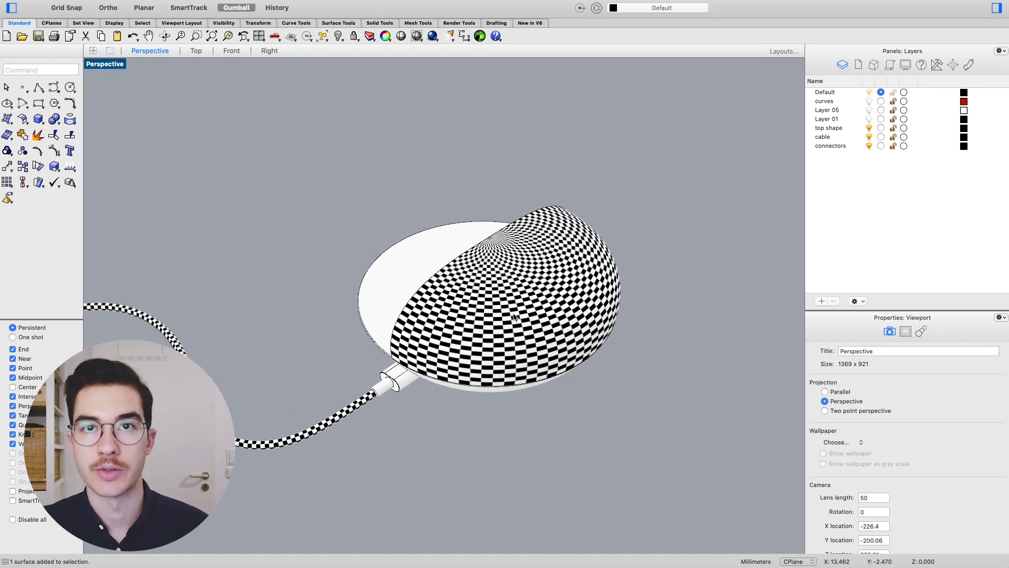
click(497, 289)
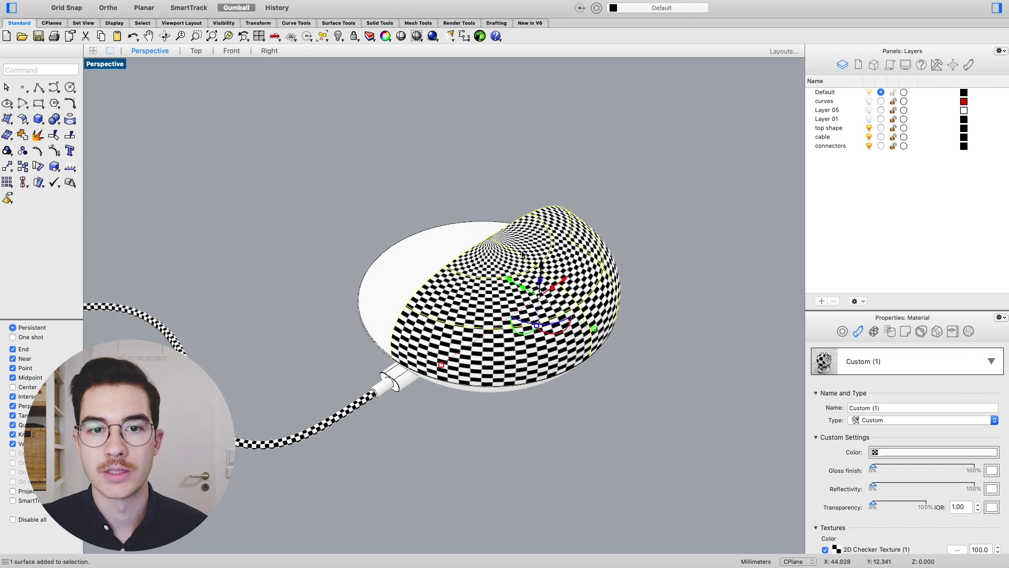
mouse_move(555, 245)
right_down()
mouse_move(553, 278)
mouse_move(558, 238)
right_up()
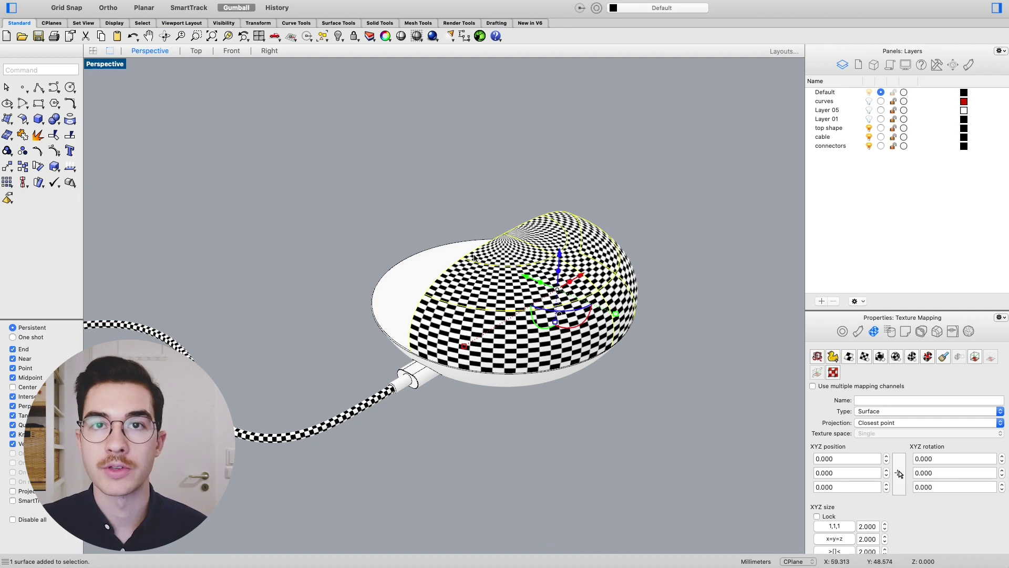
right_drag(528, 235, 560, 227)
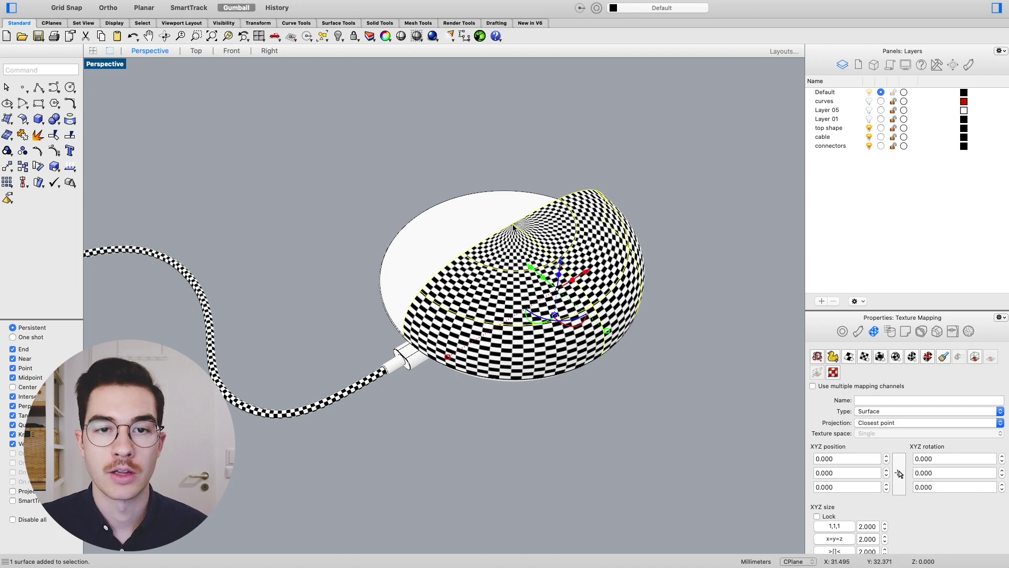
right_drag(513, 257, 540, 260)
right_drag(676, 299, 653, 288)
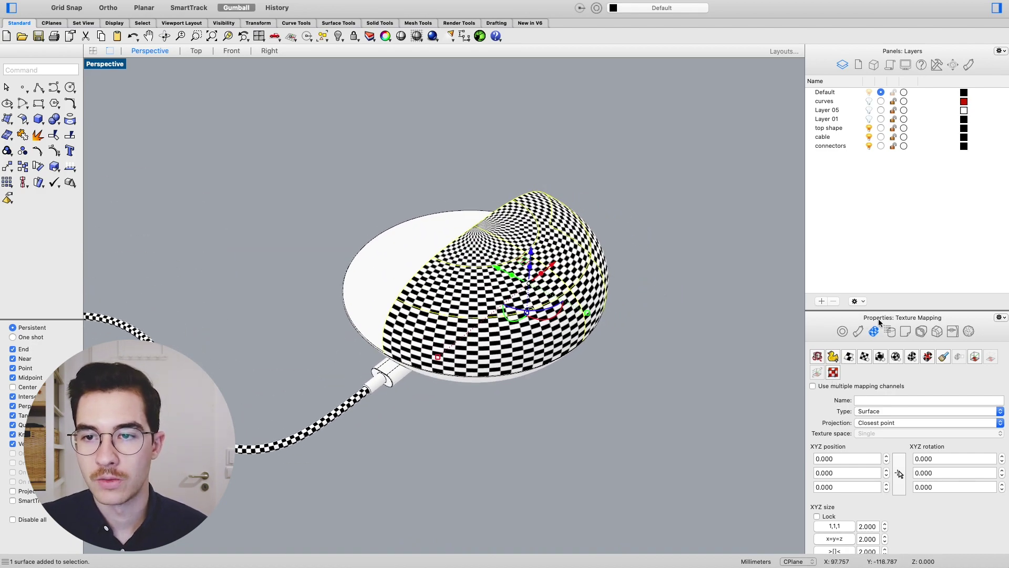
- Start the UV Editor for the half dome and place its UV rectangle on the empty ground beside the dome
click(834, 372)
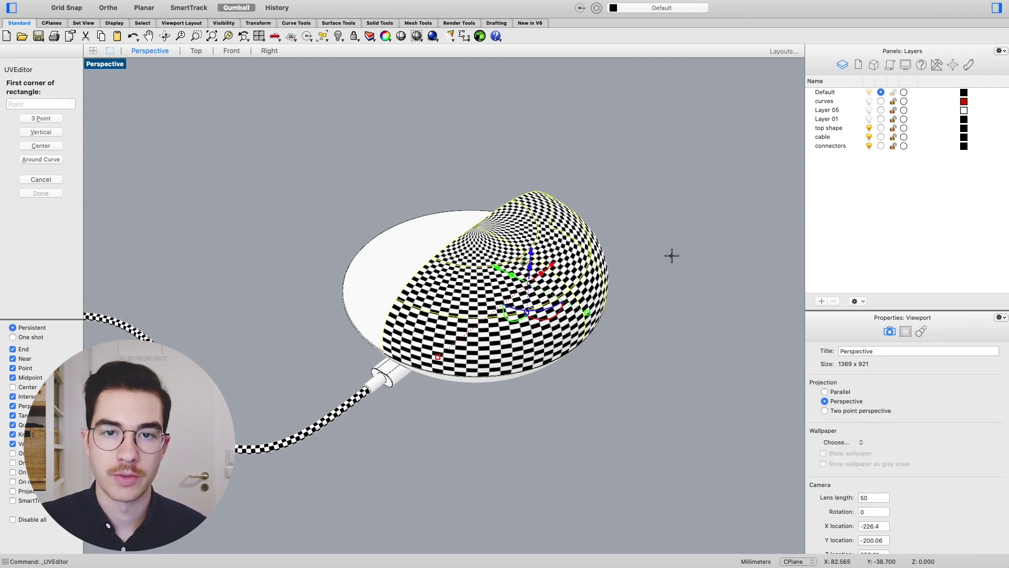
right_drag(672, 255, 642, 282)
scroll(642, 281, up, 5)
scroll(369, 315, down, 5)
click(469, 337)
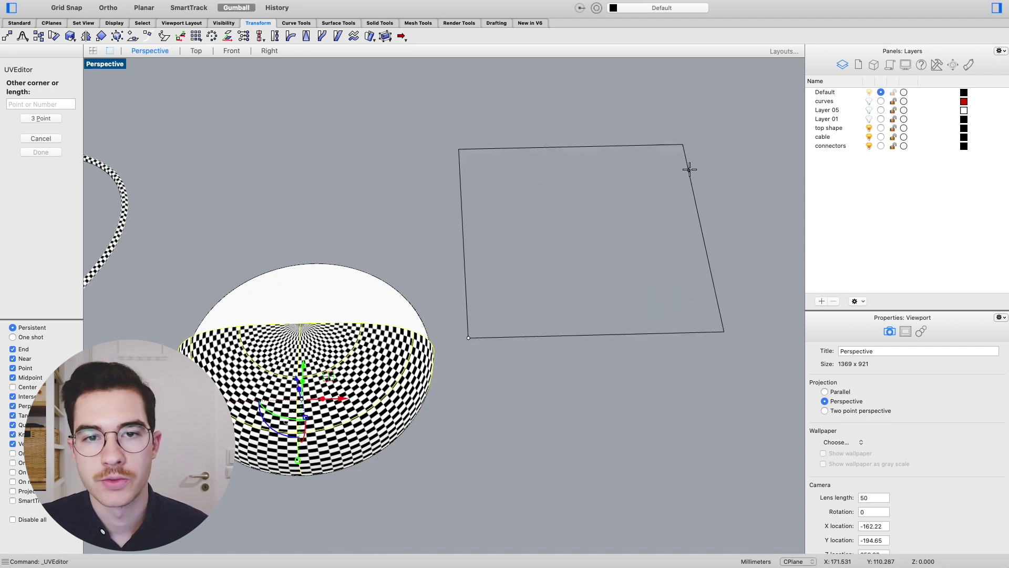
click(685, 169)
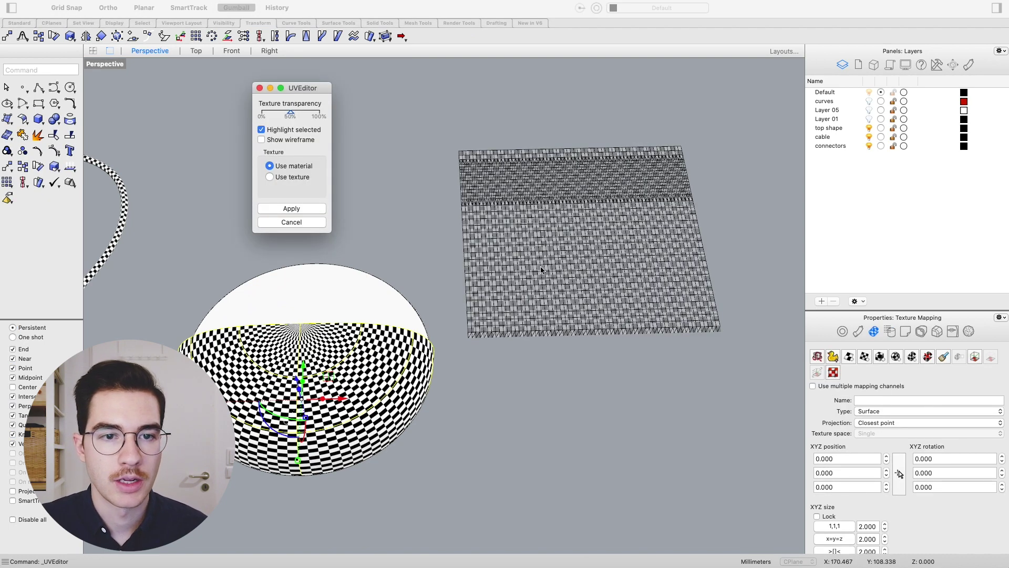
- Turn on the wireframe display in the UV Editor to show the mesh lines on the half dome
right_drag(530, 273, 516, 293)
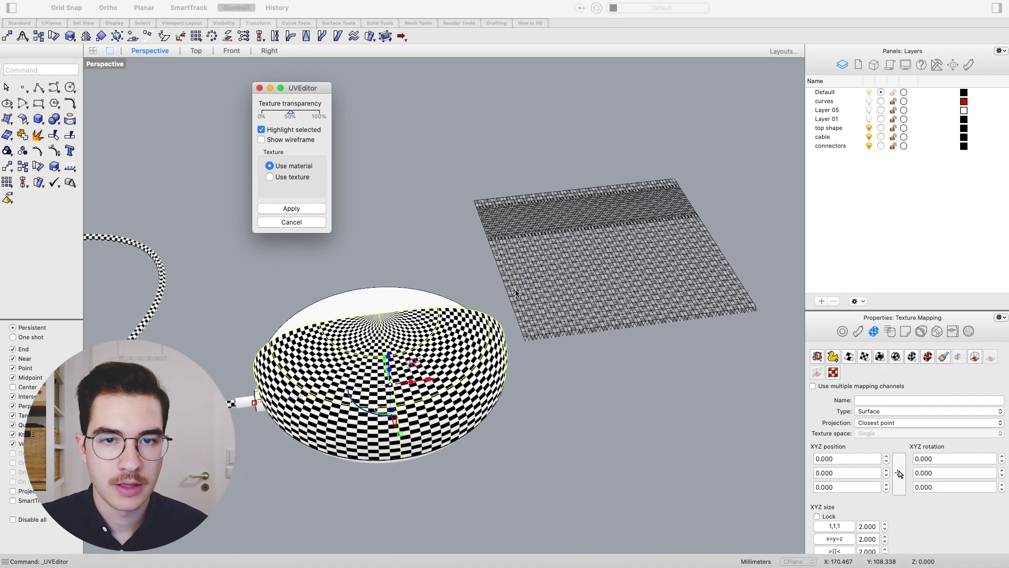
click(556, 260)
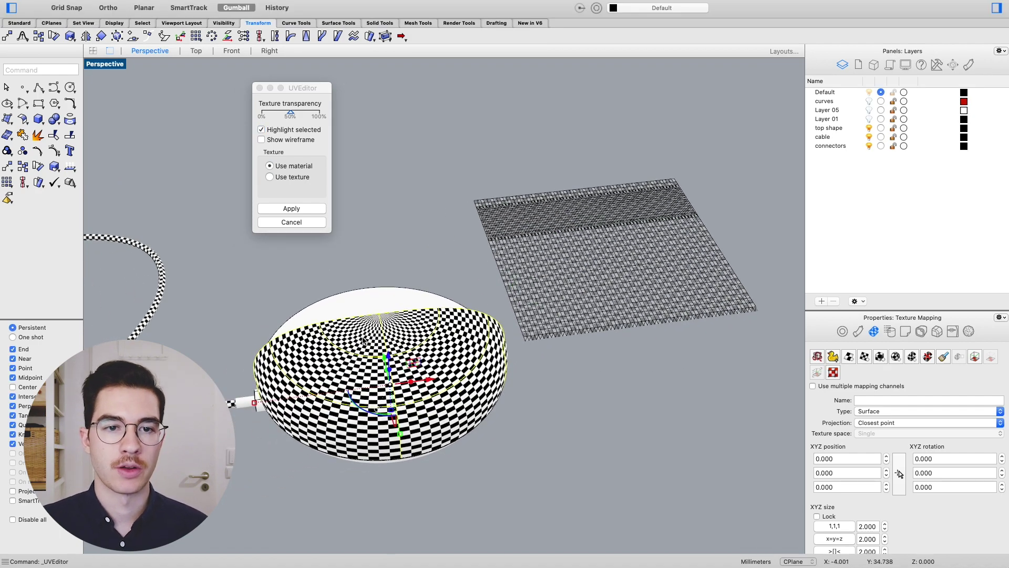
click(400, 241)
click(261, 140)
- Flip the UV mesh so its densely meshed band lies toward the near edge
click(617, 356)
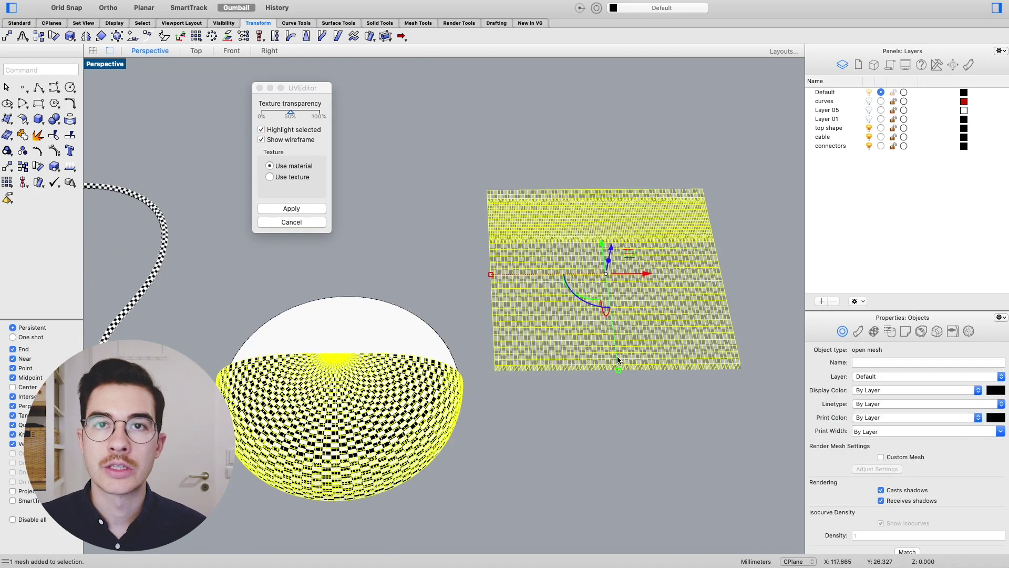
drag(598, 309, 598, 219)
right_drag(569, 310, 467, 344)
click(560, 388)
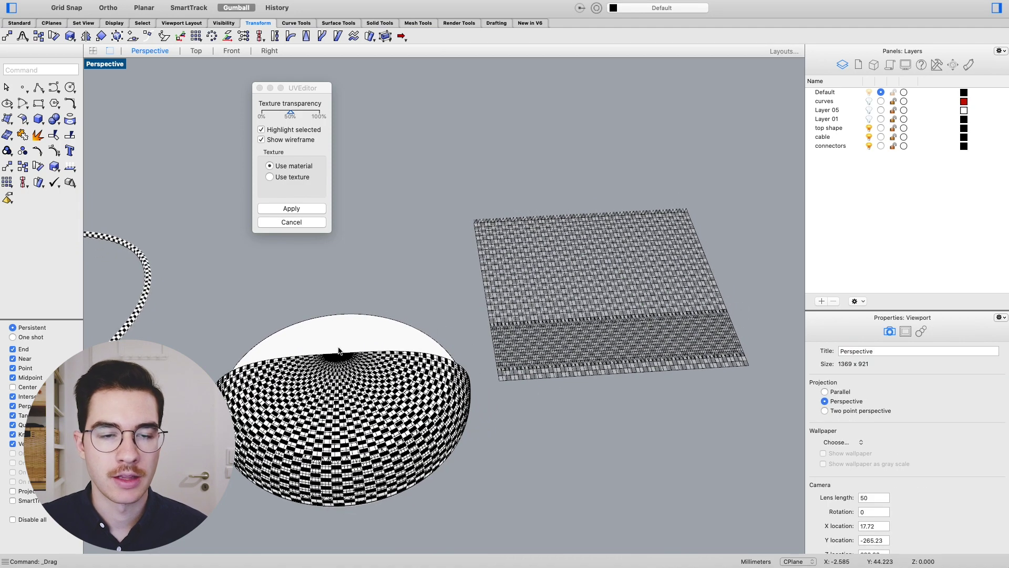
right_drag(550, 190, 547, 210)
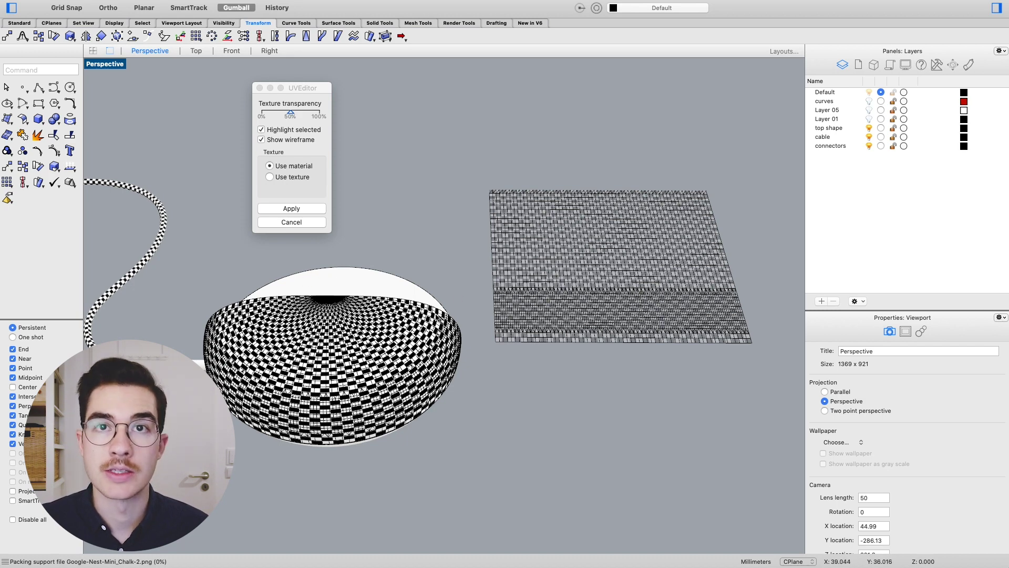
- Cage-edit the flat UV mesh with a corner-to-corner rectangle, 4 by 4 points, degree 3 in both directions and a global region
click(528, 227)
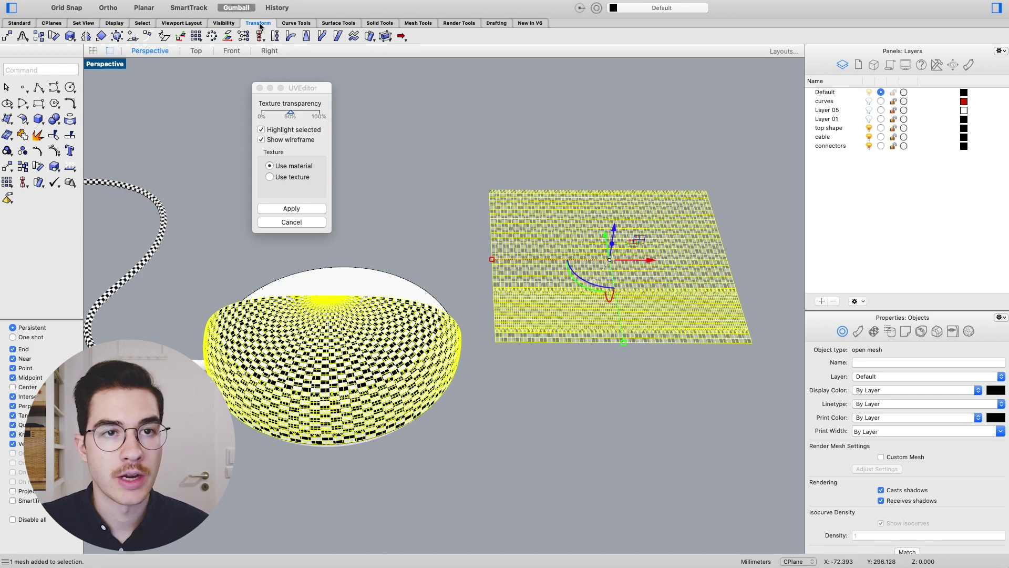
click(385, 37)
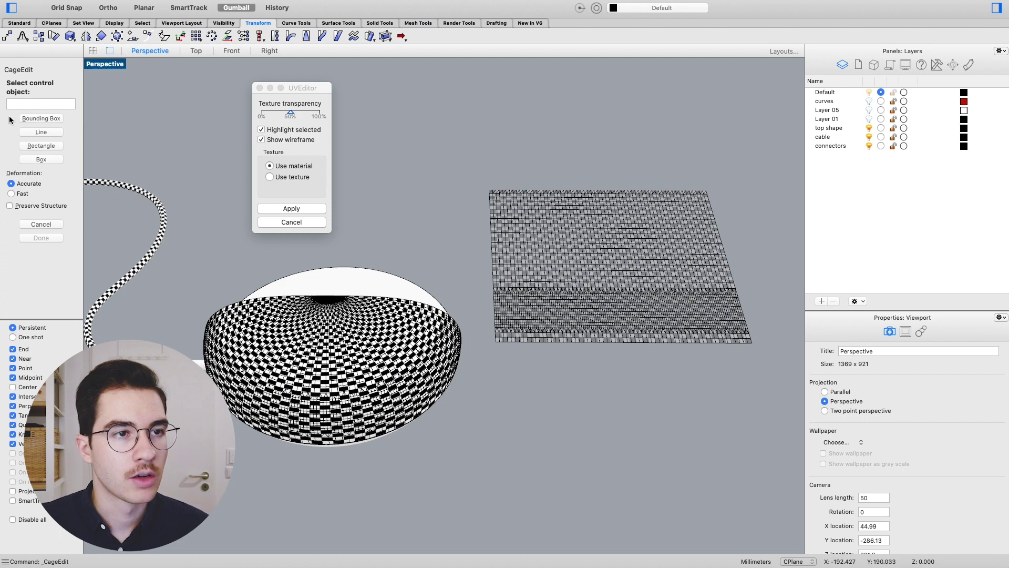
click(38, 147)
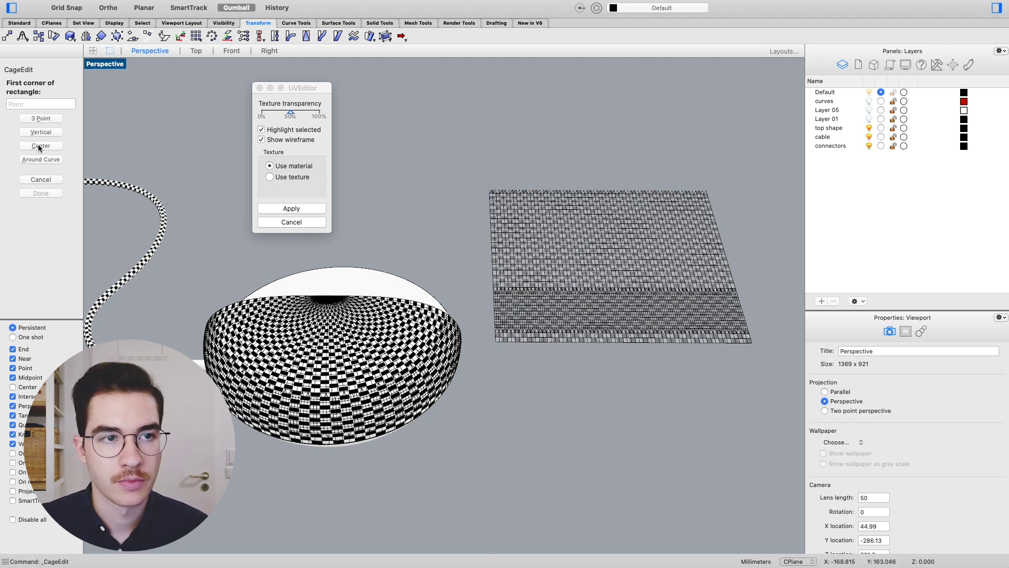
click(707, 189)
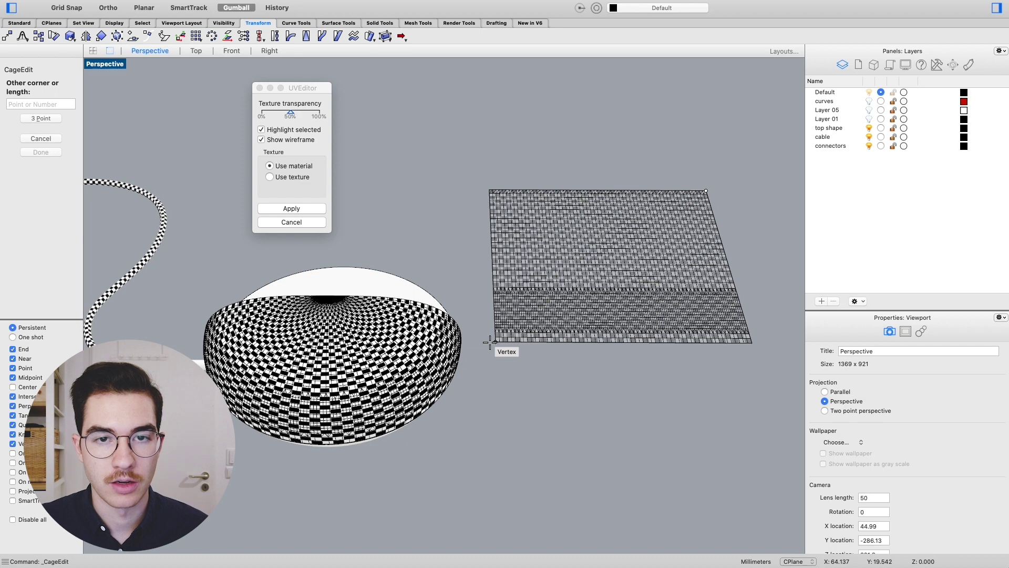
click(490, 343)
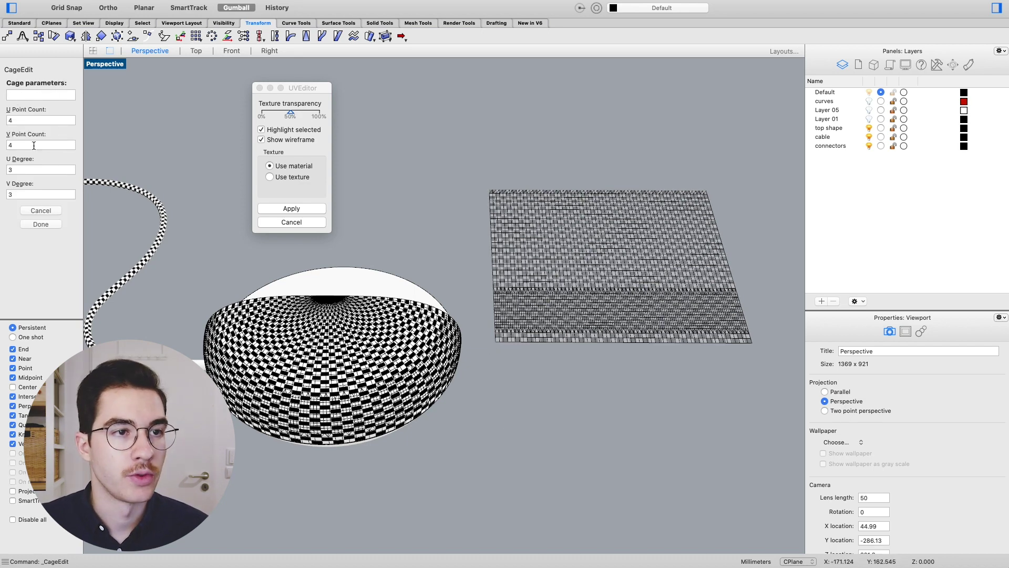
click(37, 225)
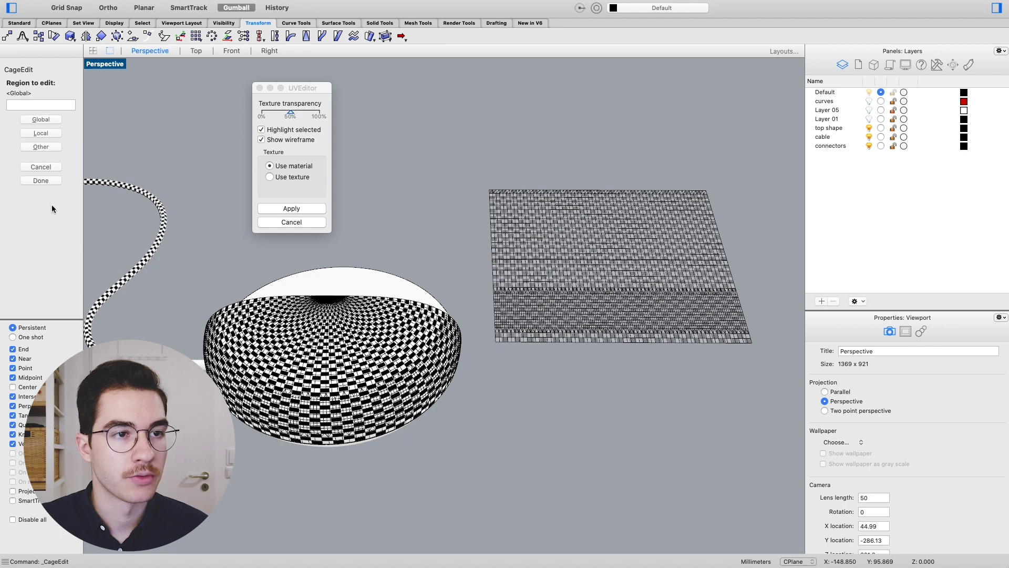
click(41, 181)
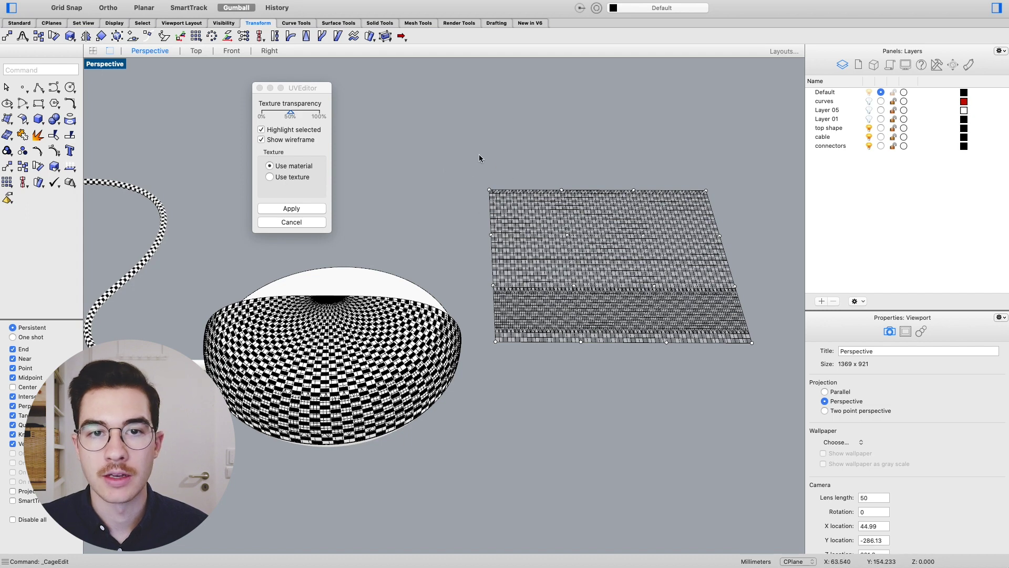
- Try pulling the far corner cage point nearest the dome to different positions to deform the UV mesh, and undo those moves
drag(475, 160, 472, 250)
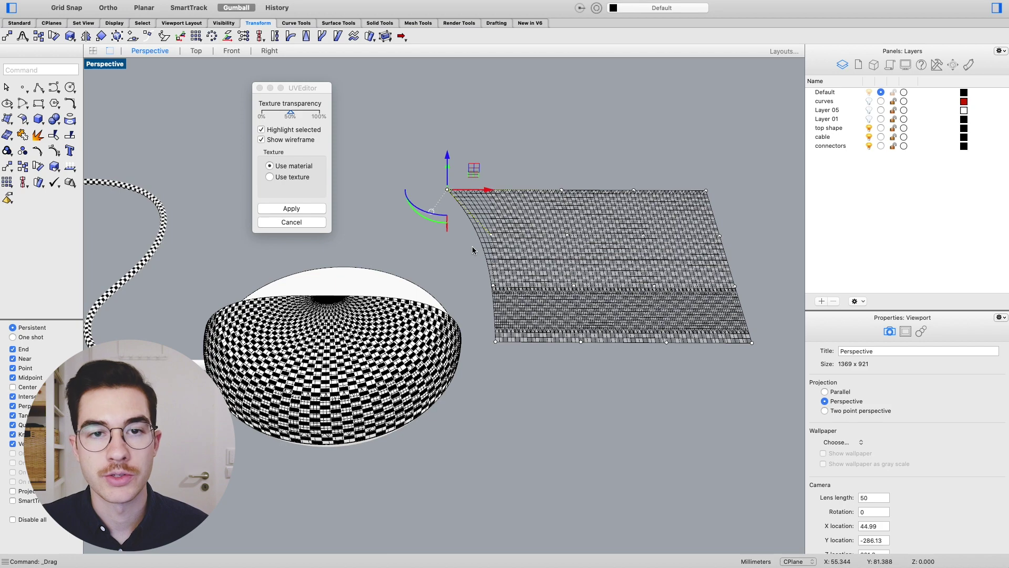
mouse_move(484, 192)
mouse_down()
mouse_move(499, 178)
mouse_move(489, 208)
mouse_up()
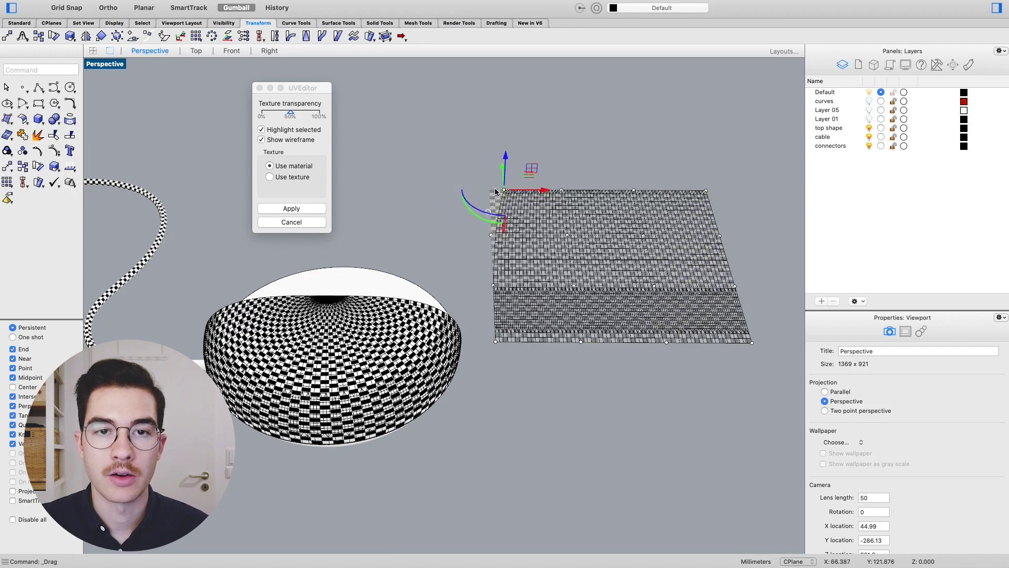
right_drag(489, 208, 520, 184)
drag(520, 183, 470, 138)
key(super+z)
key(super+z)
key(super+z)
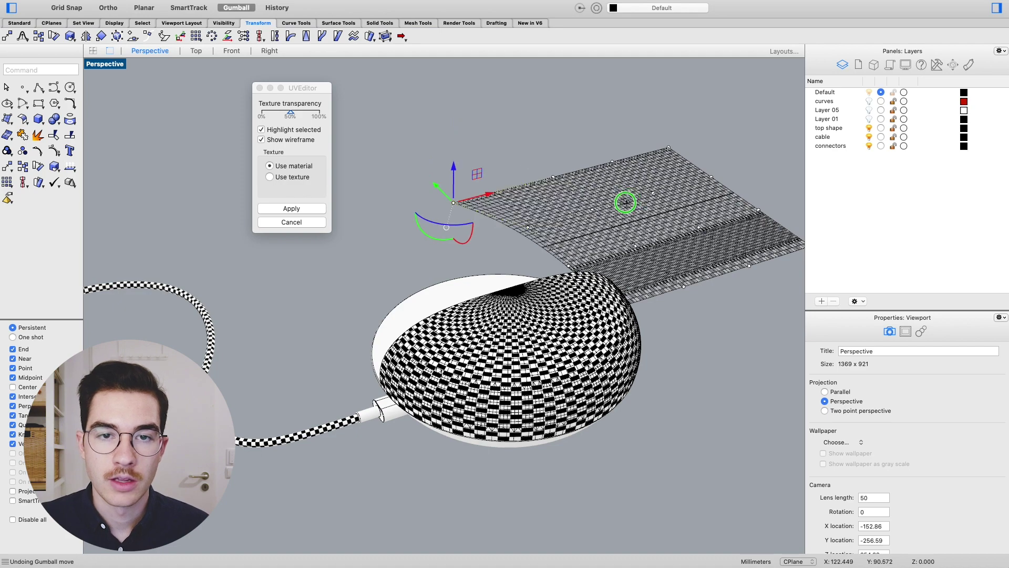
key(Home)
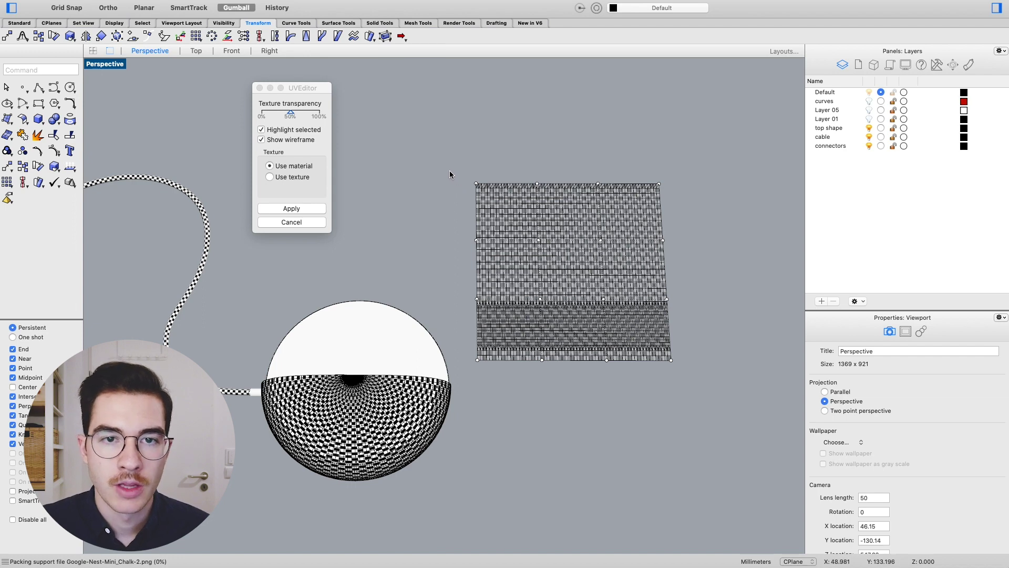
- Rotate the outer cage-point column nearest the dome by -90 degrees about its far end, in line with the mesh's far edge
right_drag(451, 170, 455, 163)
drag(461, 156, 502, 379)
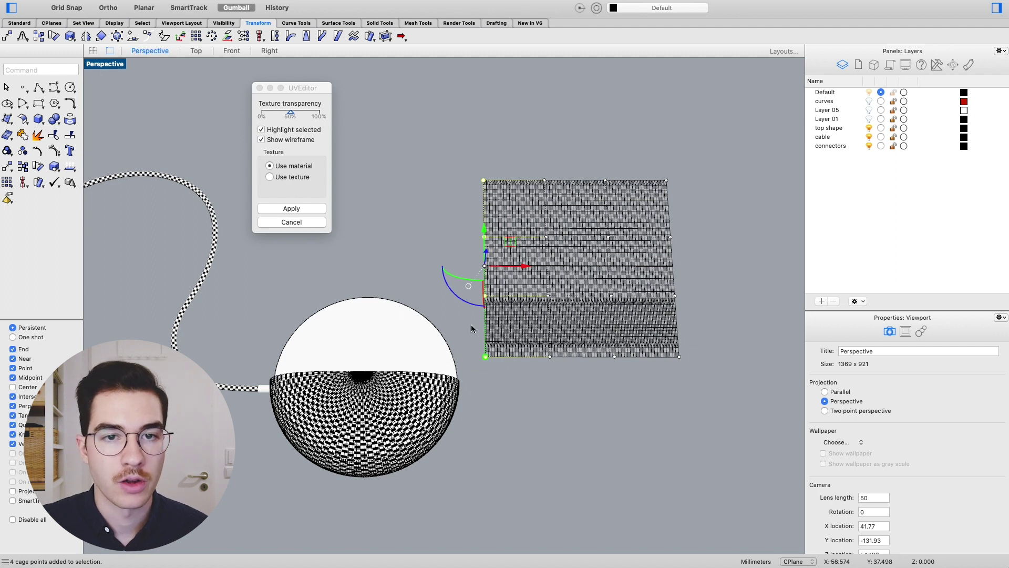
click(38, 166)
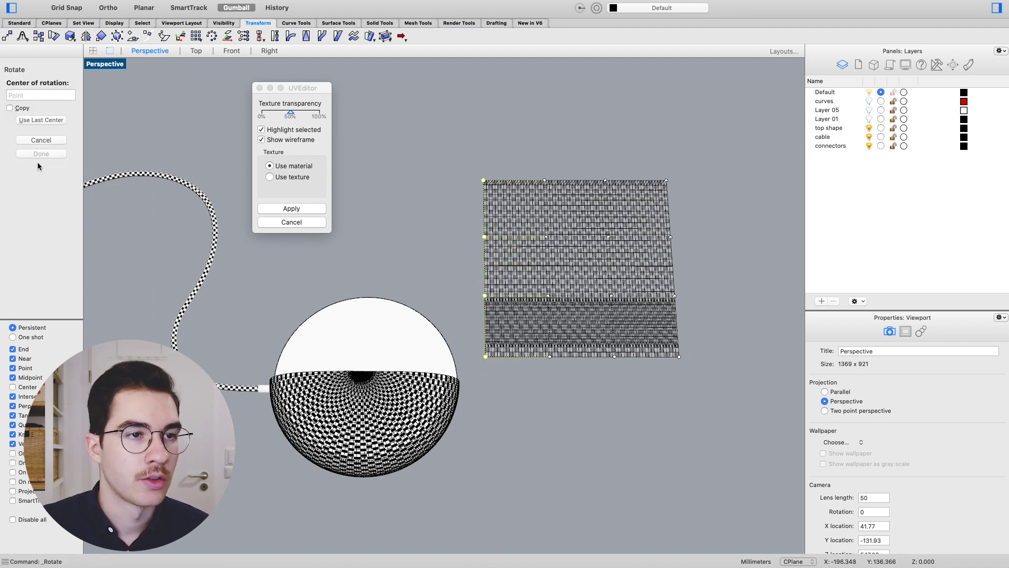
click(483, 178)
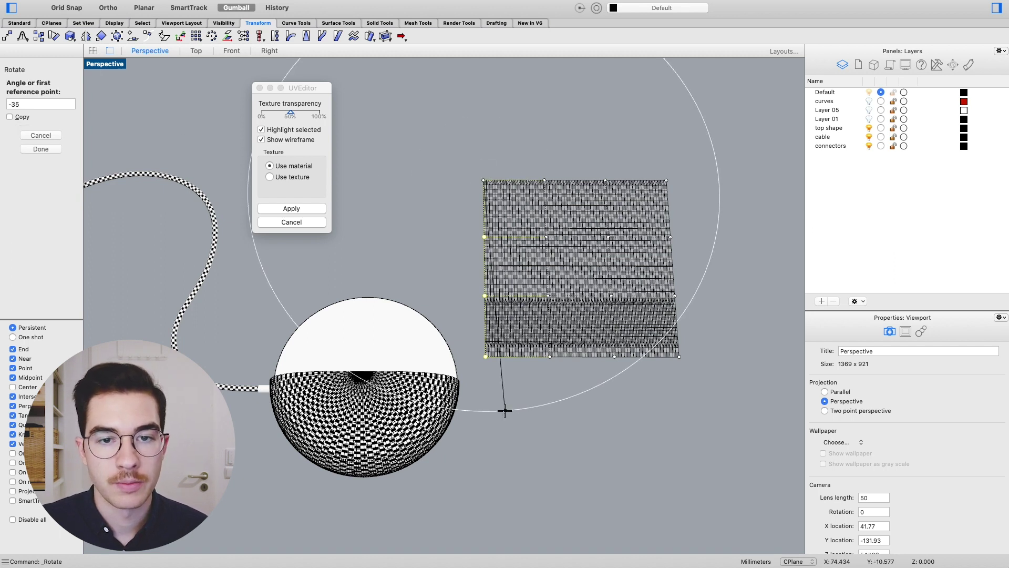
click(486, 357)
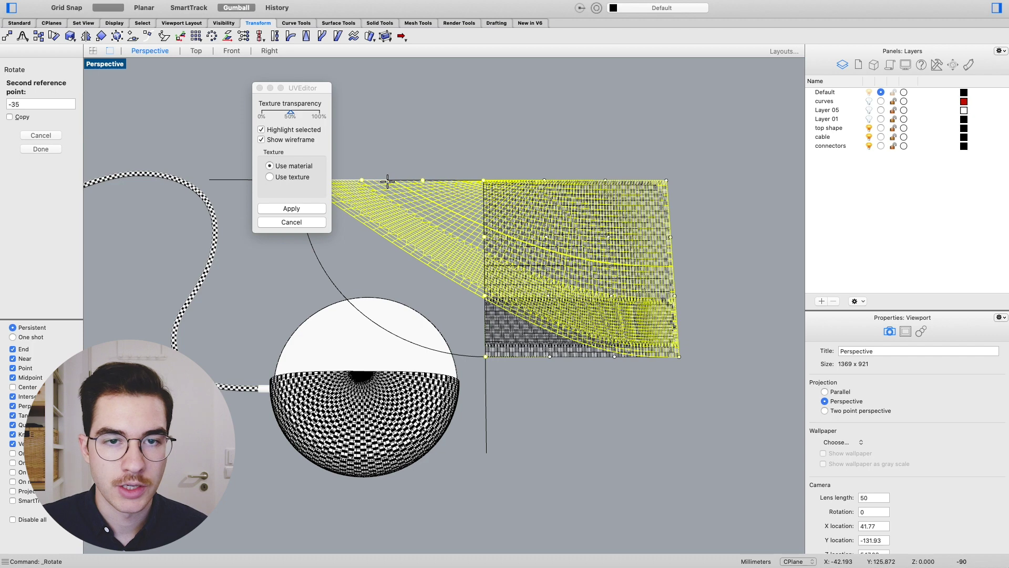
click(387, 181)
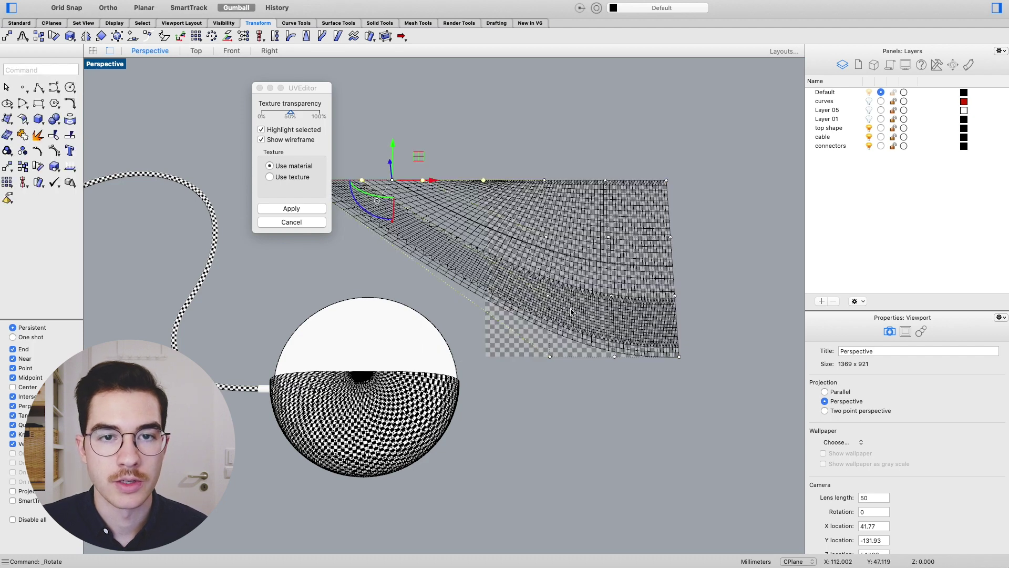
- Rotate the opposite outer cage-point column by 90 degrees about its far end, mirroring the first column outward along the far edge
click(650, 167)
drag(650, 168, 763, 463)
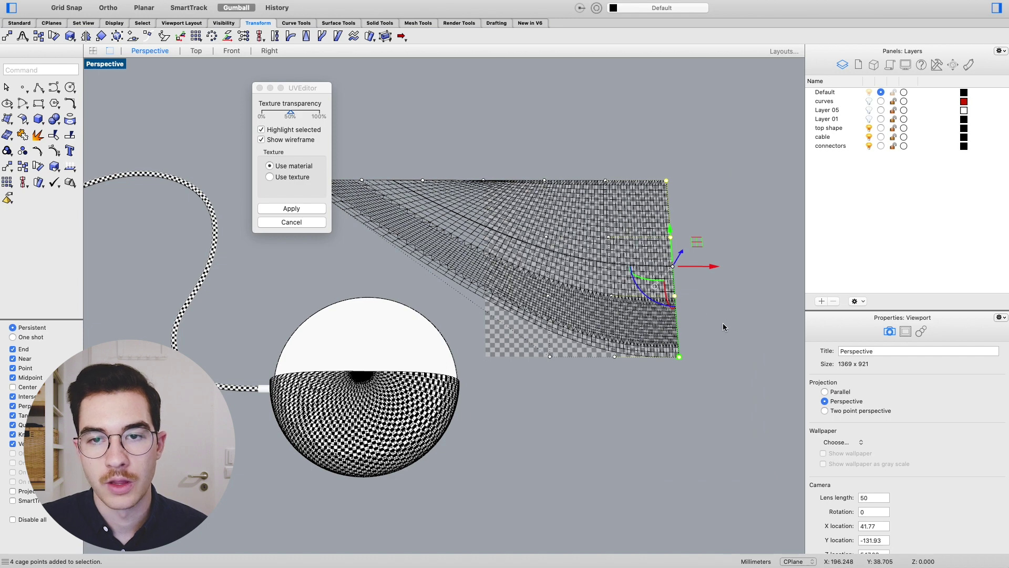
click(36, 165)
click(667, 180)
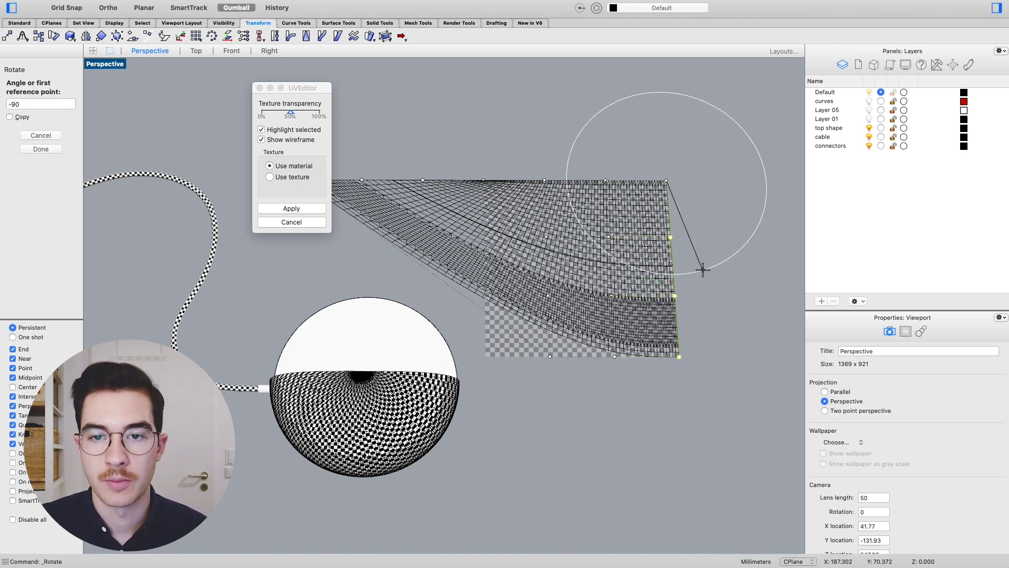
click(680, 357)
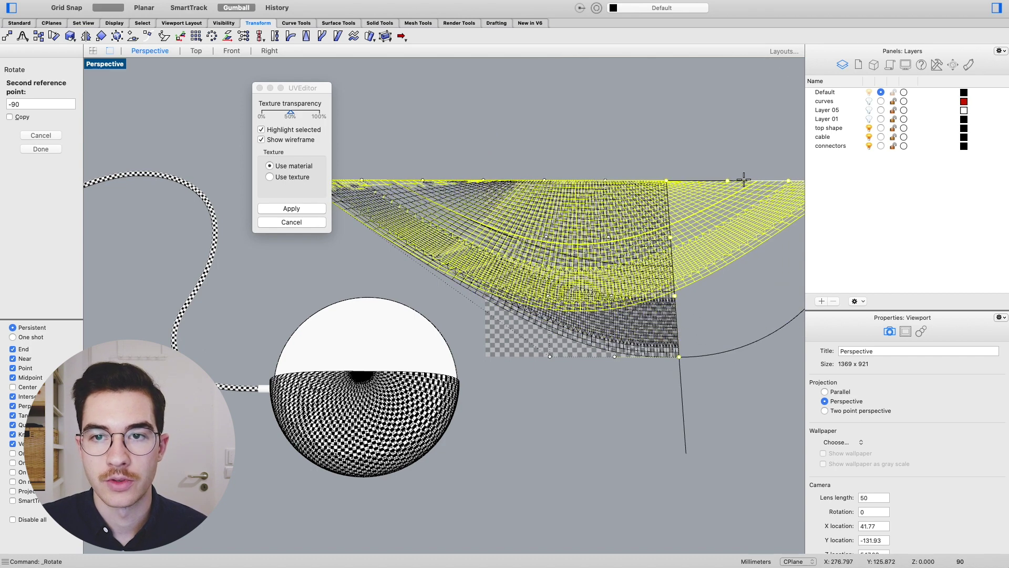
key(Return)
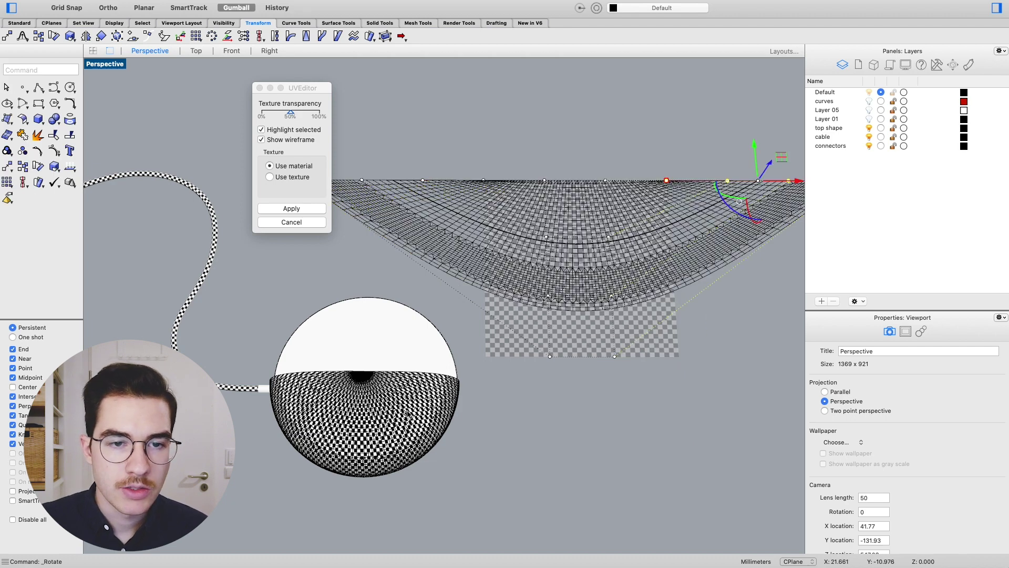
- Turn off the wireframe and selection highlight in the UV Editor and inspect the checker pattern on the half dome
click(261, 139)
click(261, 130)
right_drag(371, 412, 517, 386)
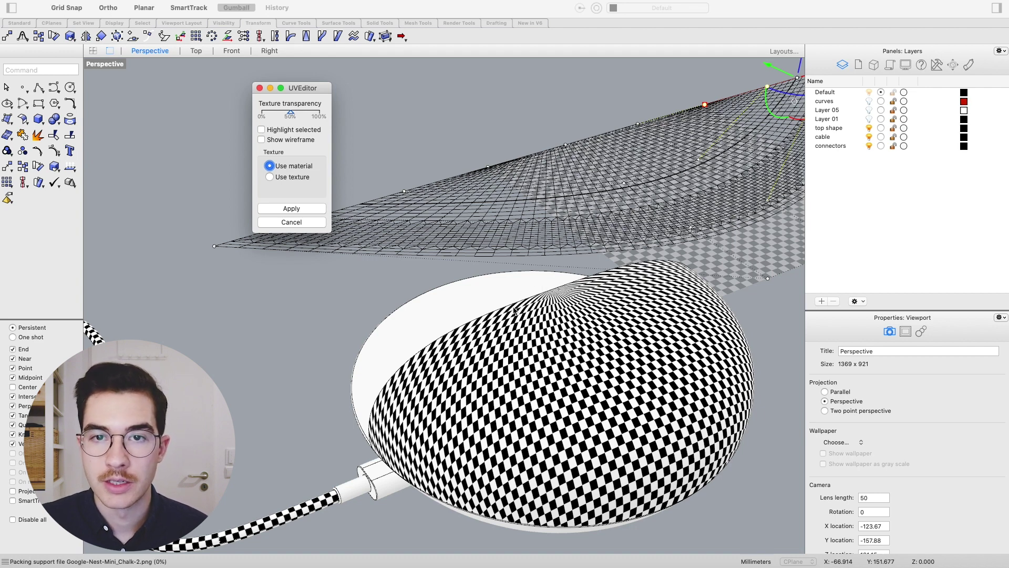
right_drag(566, 230, 526, 128)
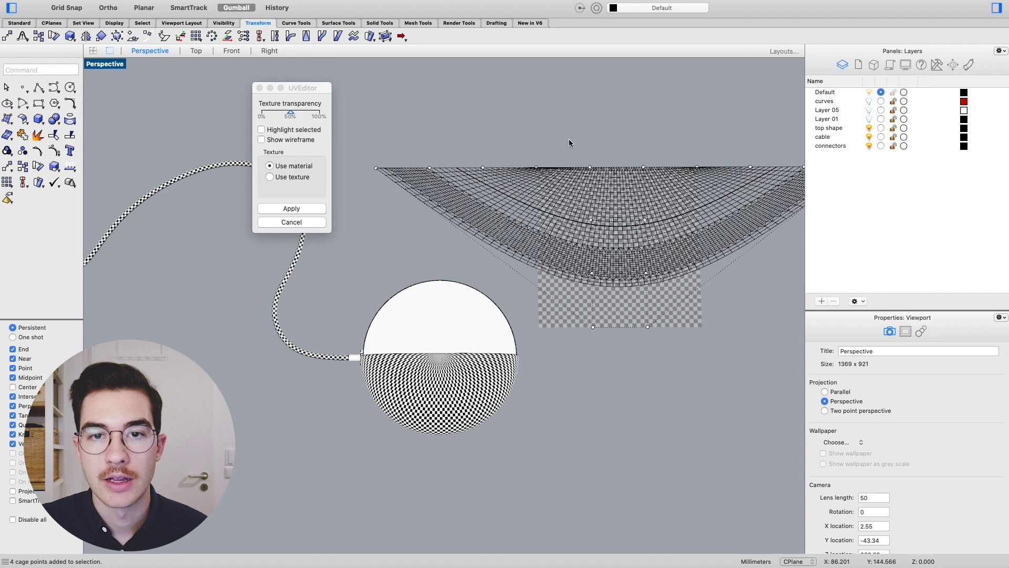
- Try to rotate the inner cage-point column nearer the dome by 35 degrees about its far end, and undo the rotation
drag(569, 138, 606, 364)
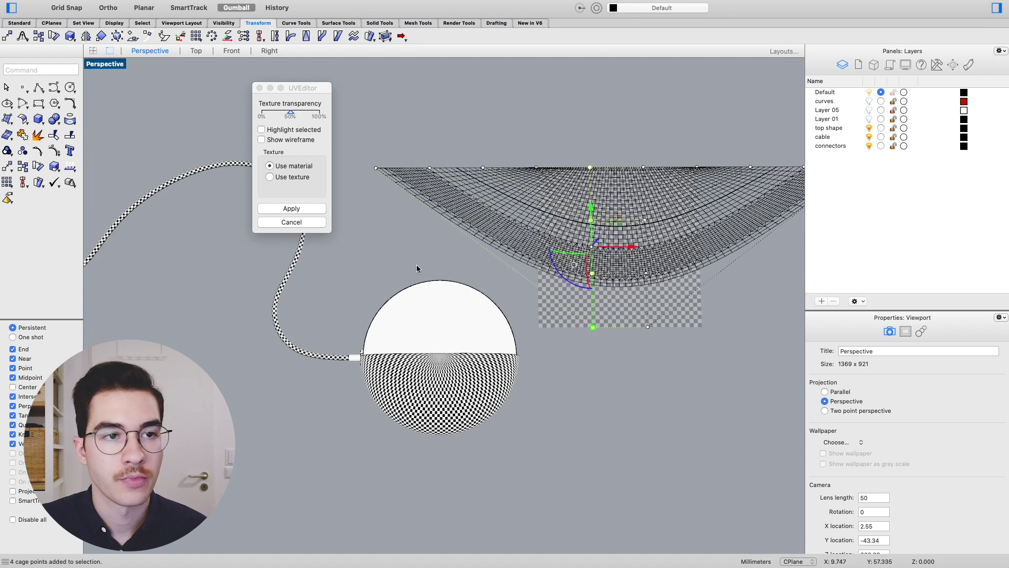
click(38, 166)
click(590, 167)
click(593, 327)
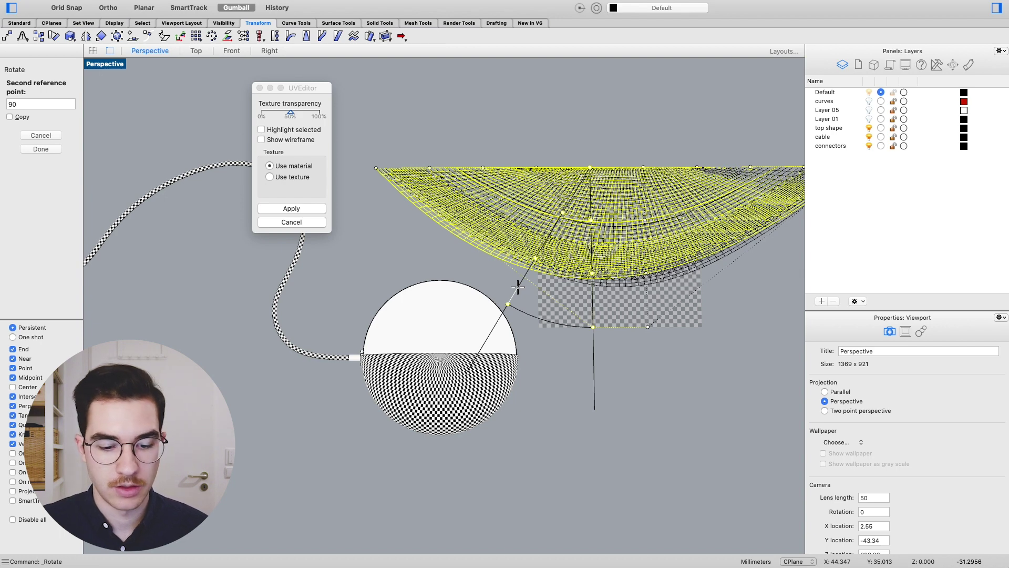
click(518, 287)
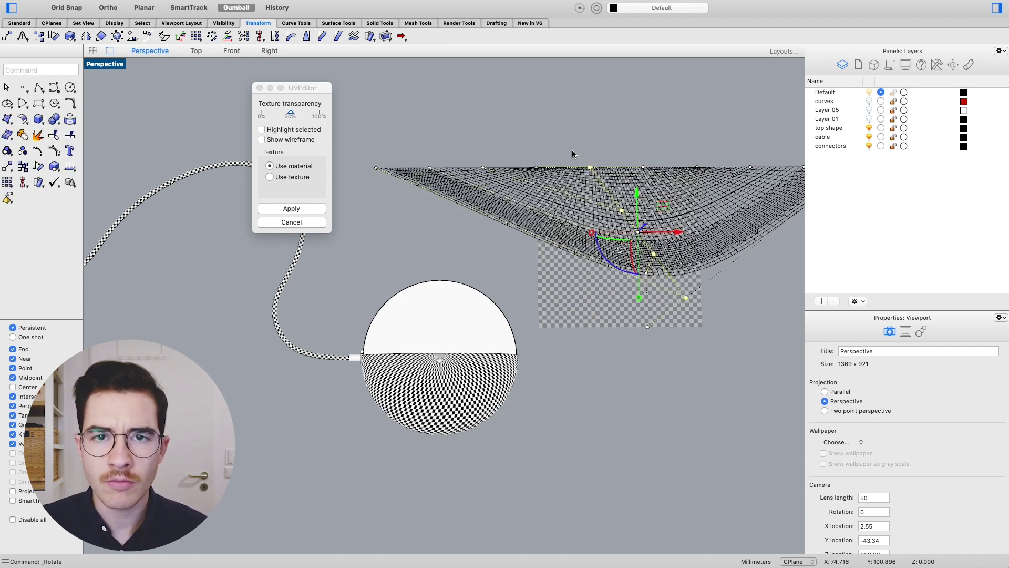
key(super+z)
- Rotate the inner cage-point column nearer the dome by -35 degrees about its far end so it fans outward
key(Return)
click(593, 166)
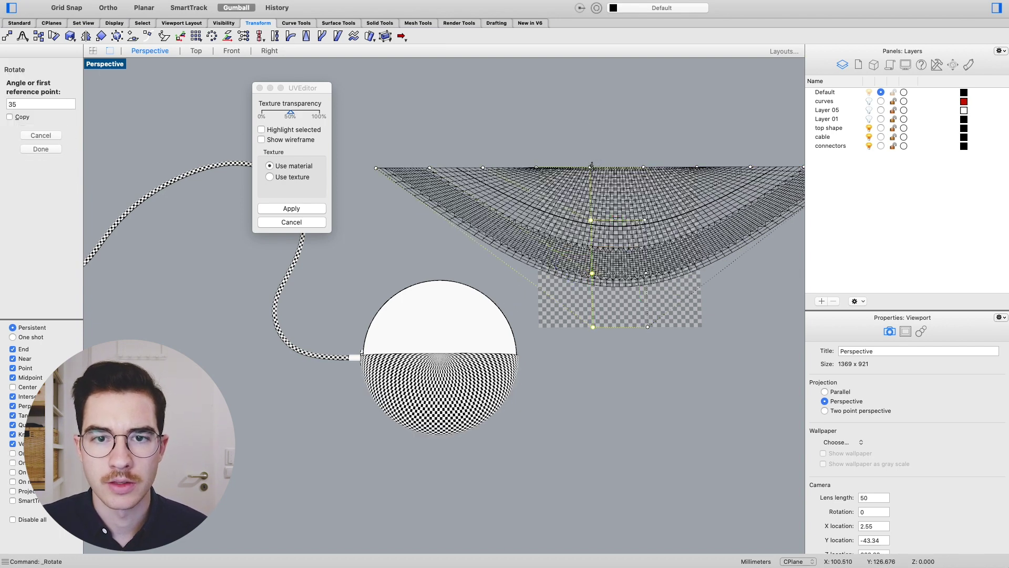
click(593, 327)
text(35)
key(Return)
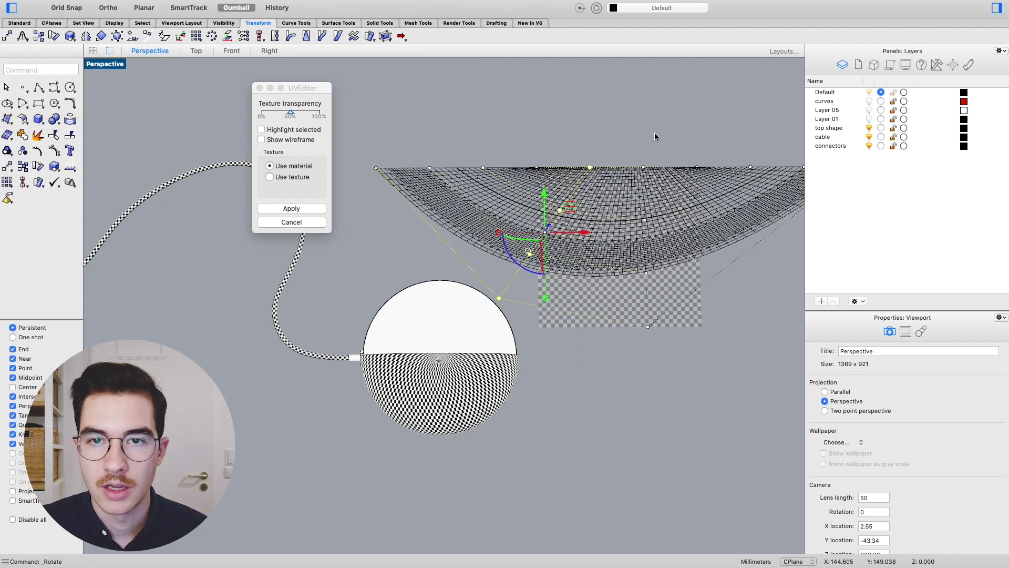
- Rotate the other inner cage-point column by 35 degrees about its far end so it fans out symmetrically
drag(634, 148, 671, 418)
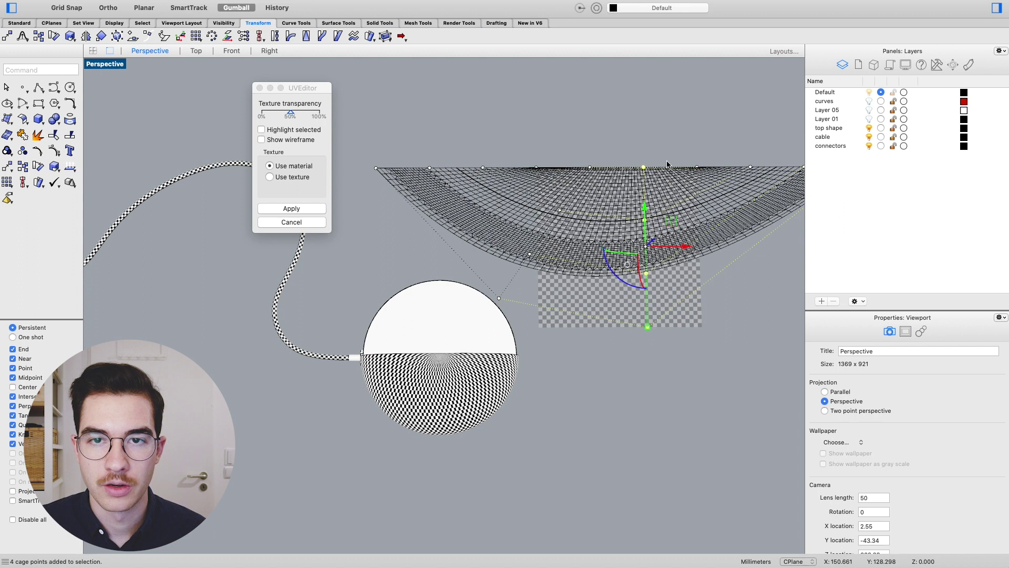
key(Return)
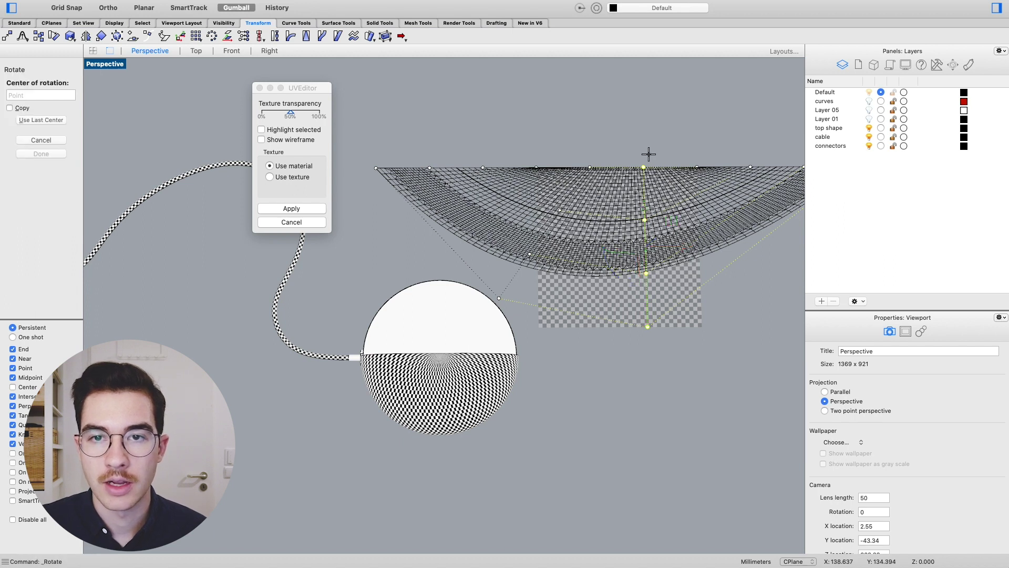
click(644, 167)
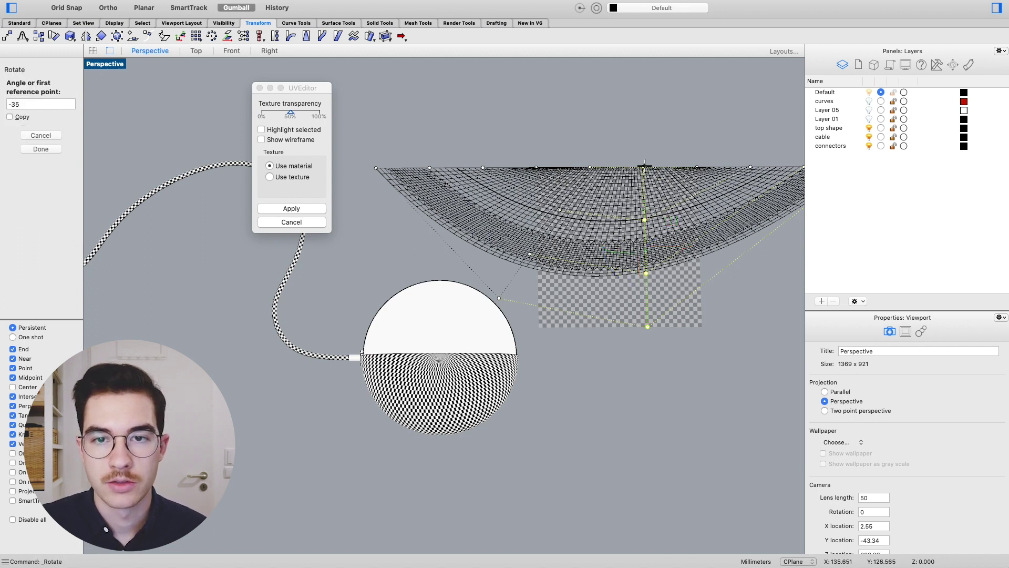
click(648, 327)
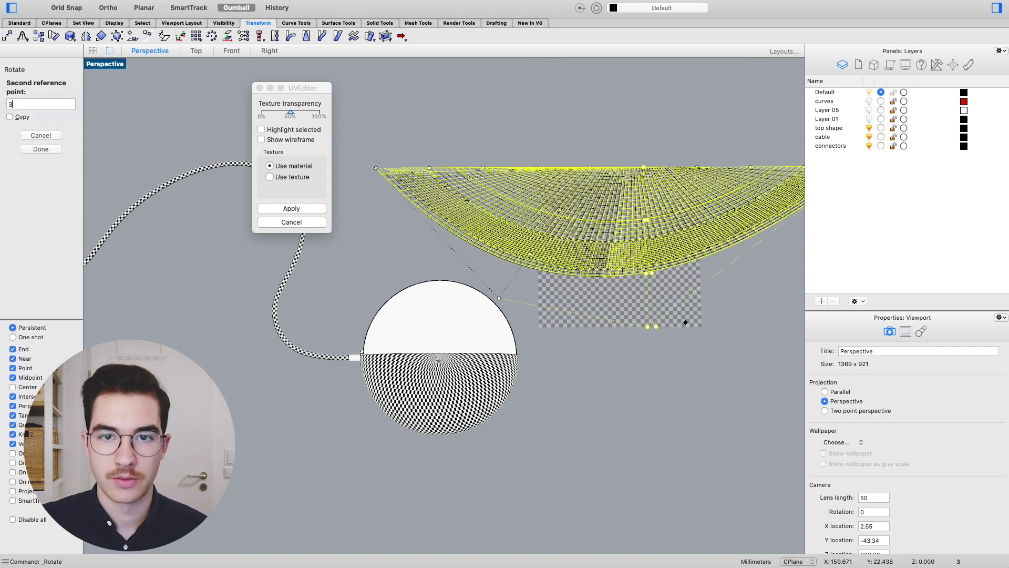
click(686, 324)
- Move the four flat-edge cage points on the side nearer the dome inward by one point spacing, snapping to the neighbouring point
shift+right_drag(518, 229, 370, 196)
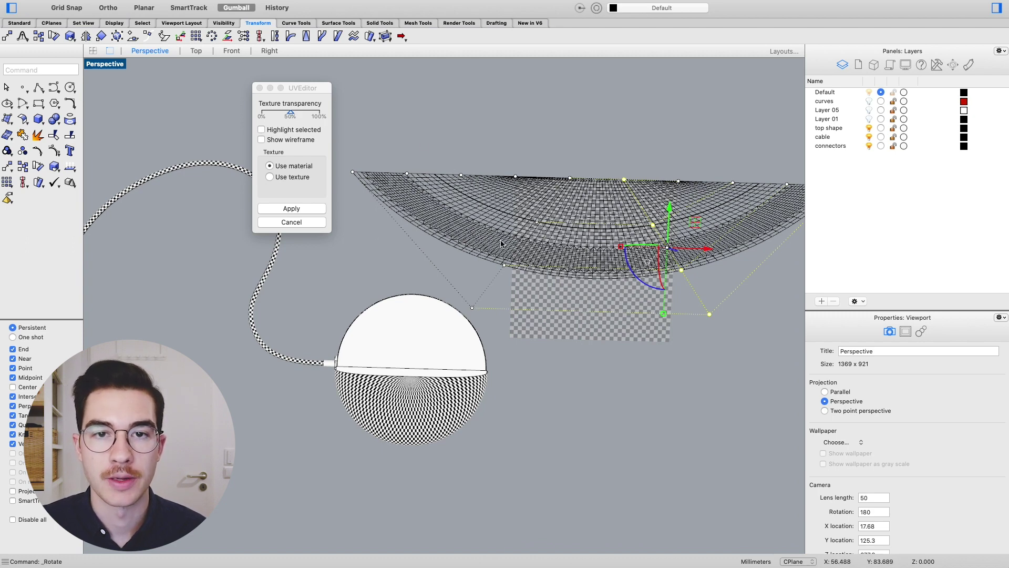
shift+right_drag(480, 214, 479, 230)
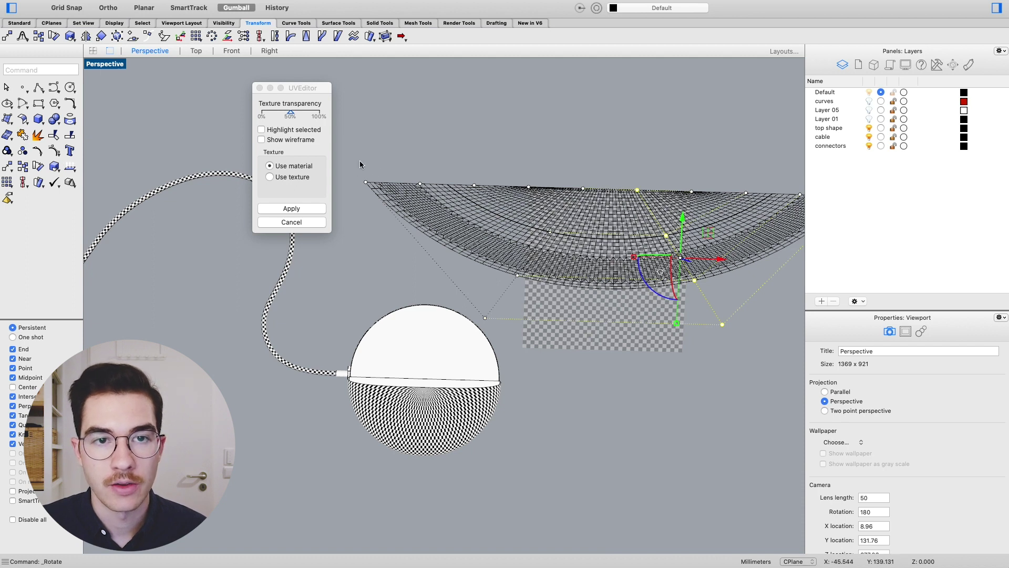
drag(357, 160, 542, 201)
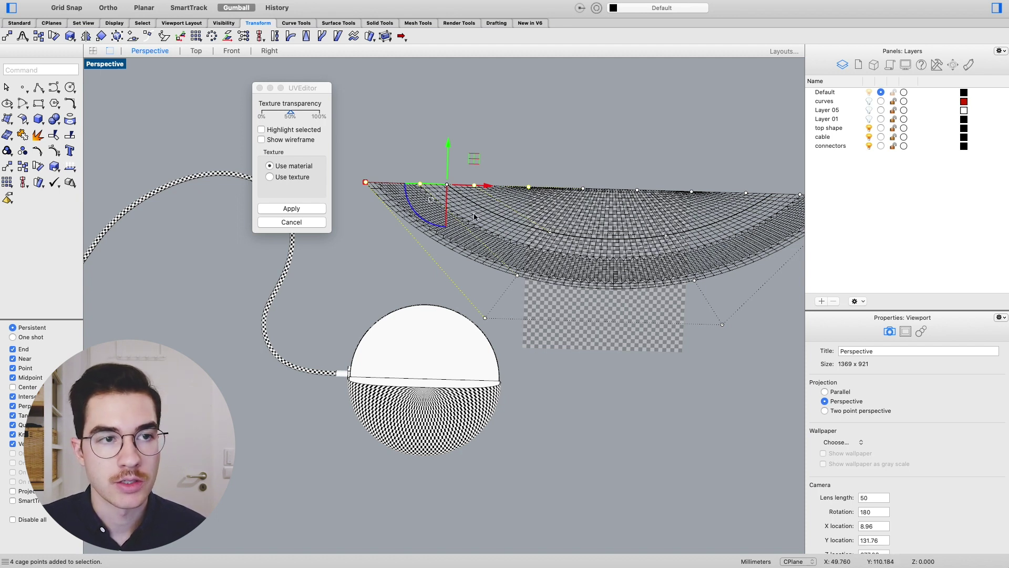
click(36, 168)
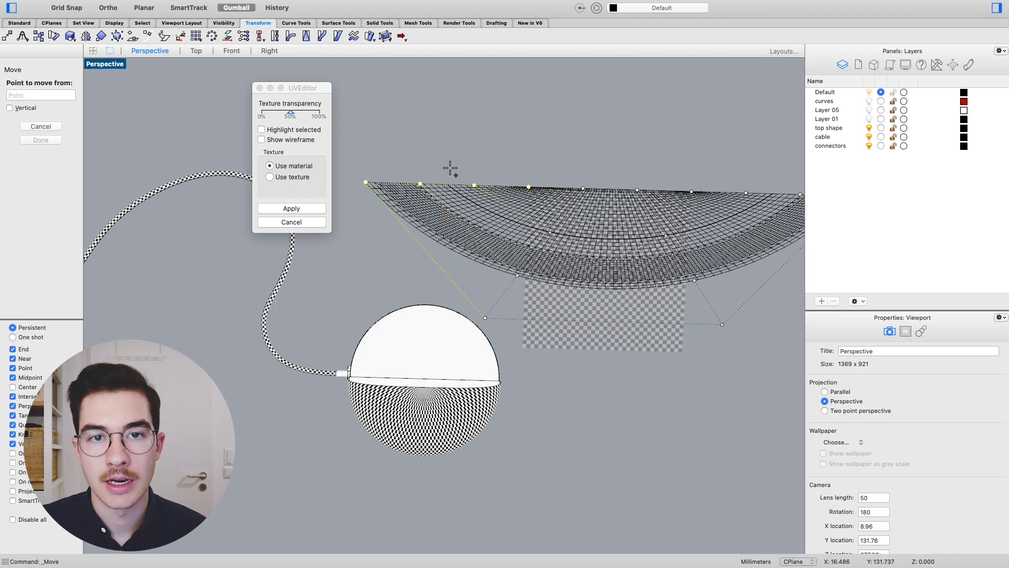
click(524, 185)
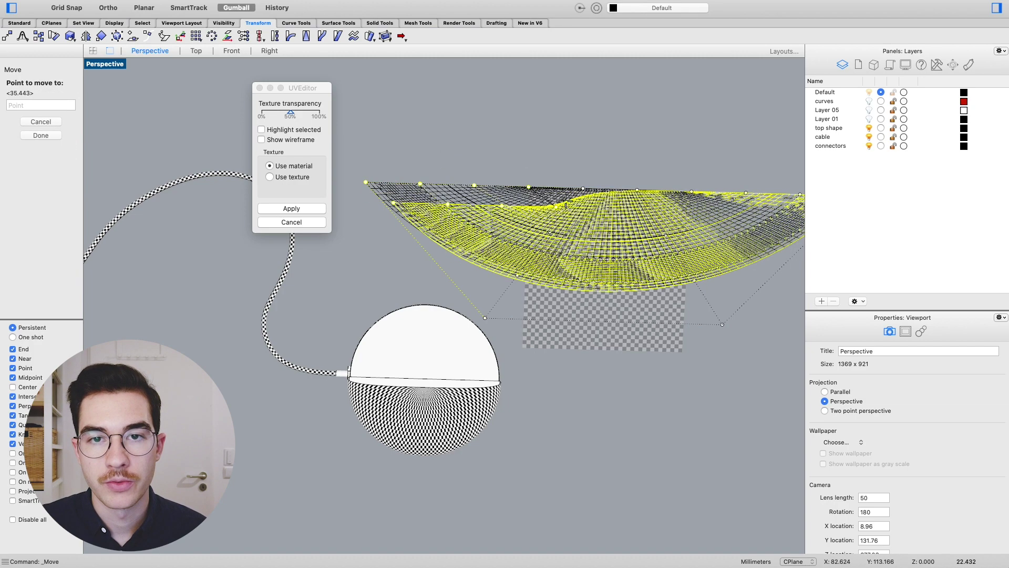
click(581, 187)
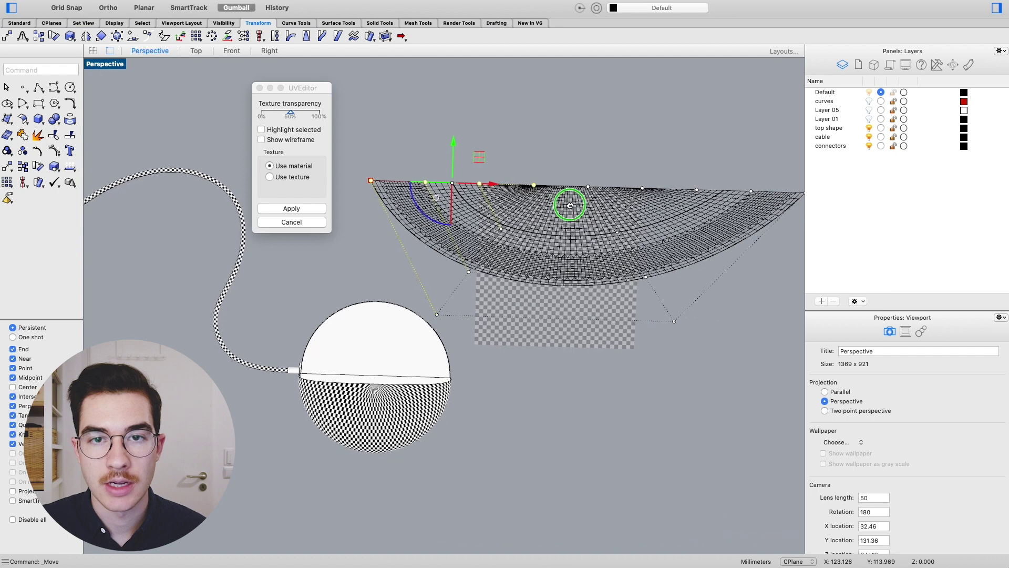
- Move the four flat-edge cage points on the side farther from the dome inward by one point spacing, snapping to the neighbouring point
drag(621, 169, 818, 213)
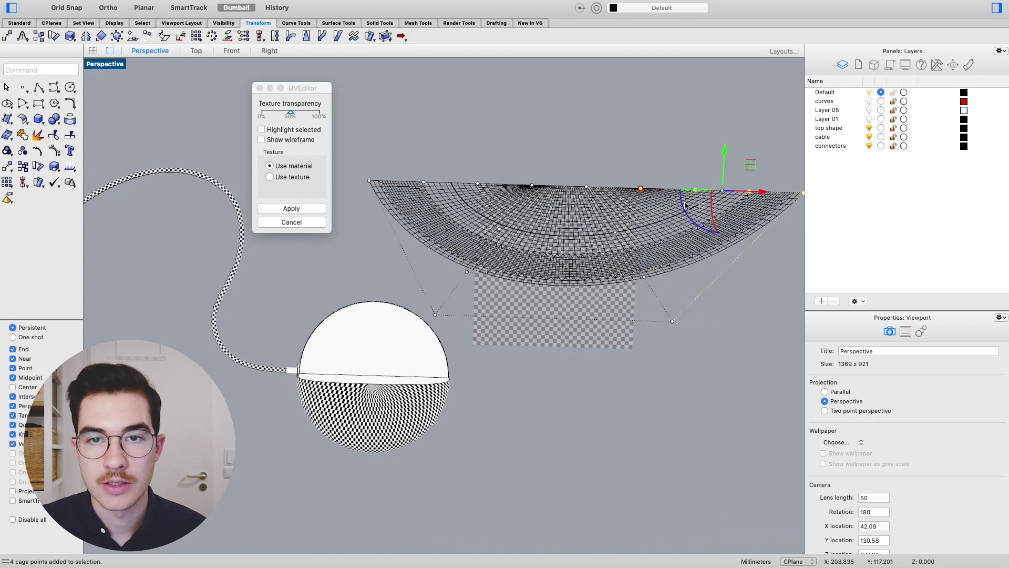
shift+right_drag(641, 188, 598, 188)
key(Return)
click(599, 188)
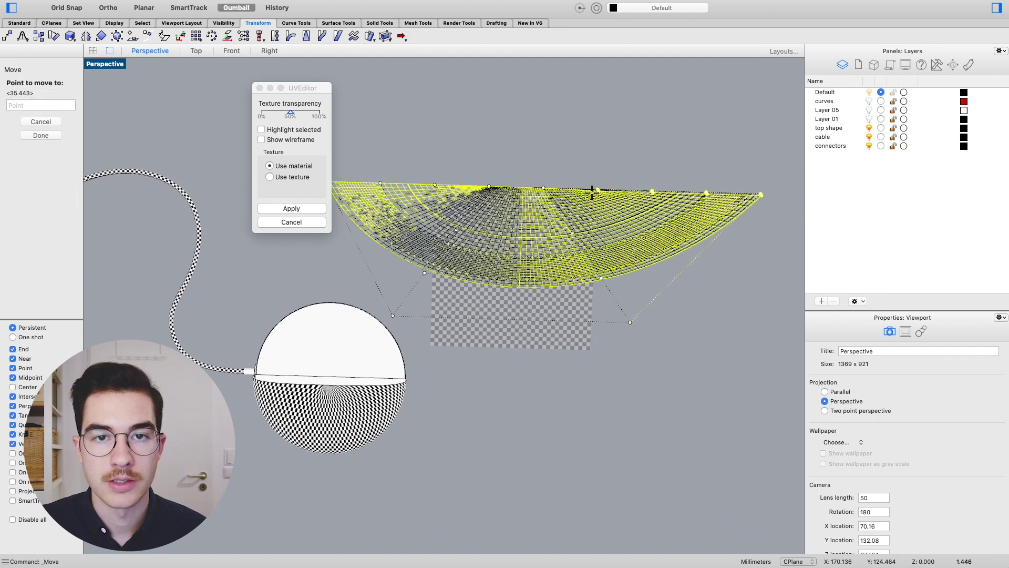
click(546, 189)
click(550, 194)
- Move all eight cage points of the far half inward so both halves meet at the fan's centre point
drag(523, 158, 766, 383)
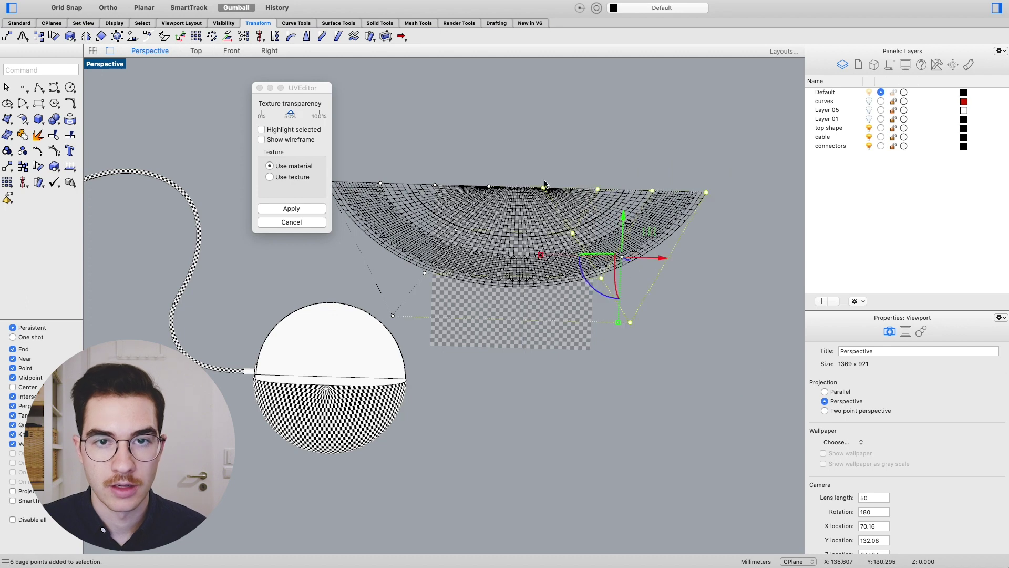
key(Return)
click(541, 187)
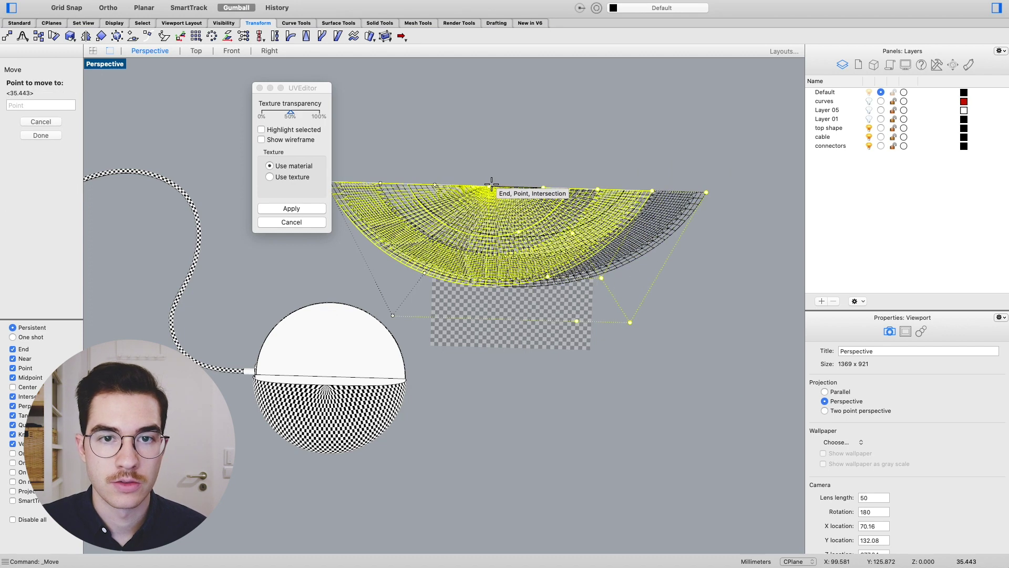
click(491, 185)
shift+right_drag(491, 185, 578, 187)
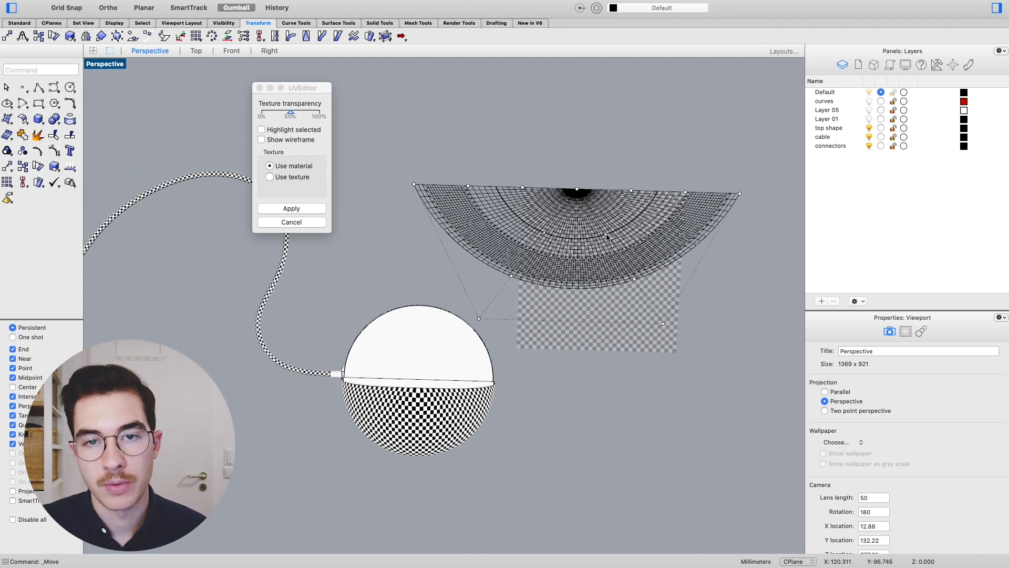
click(578, 189)
key(Escape)
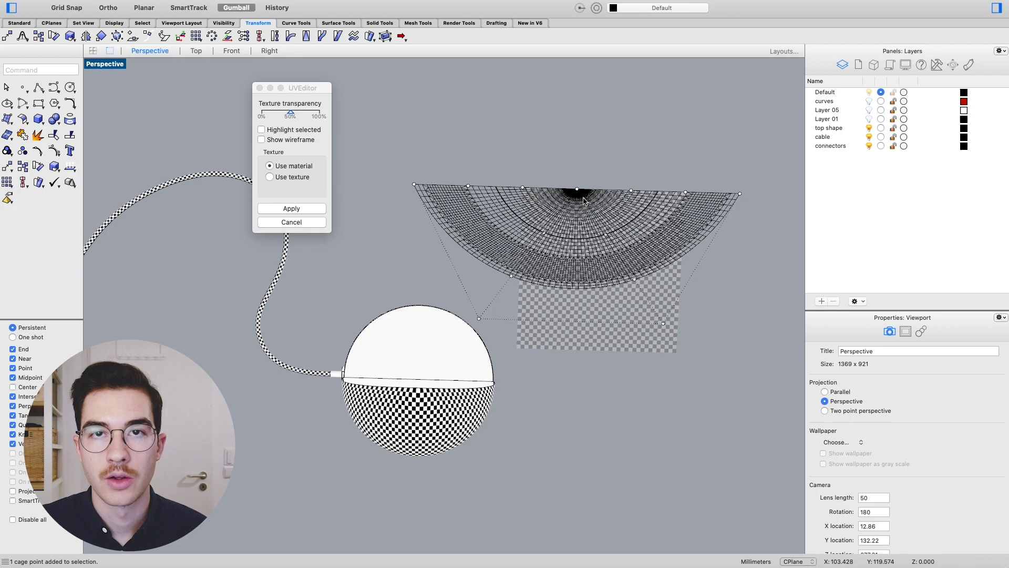
- Inspect the checker pattern on the half dome, then scale the fan's cage points inward along the flat edge to narrow the UV mesh
mouse_move(432, 365)
right_down()
mouse_move(394, 373)
mouse_move(469, 295)
mouse_move(480, 328)
mouse_move(531, 289)
mouse_move(405, 361)
mouse_move(444, 365)
right_up()
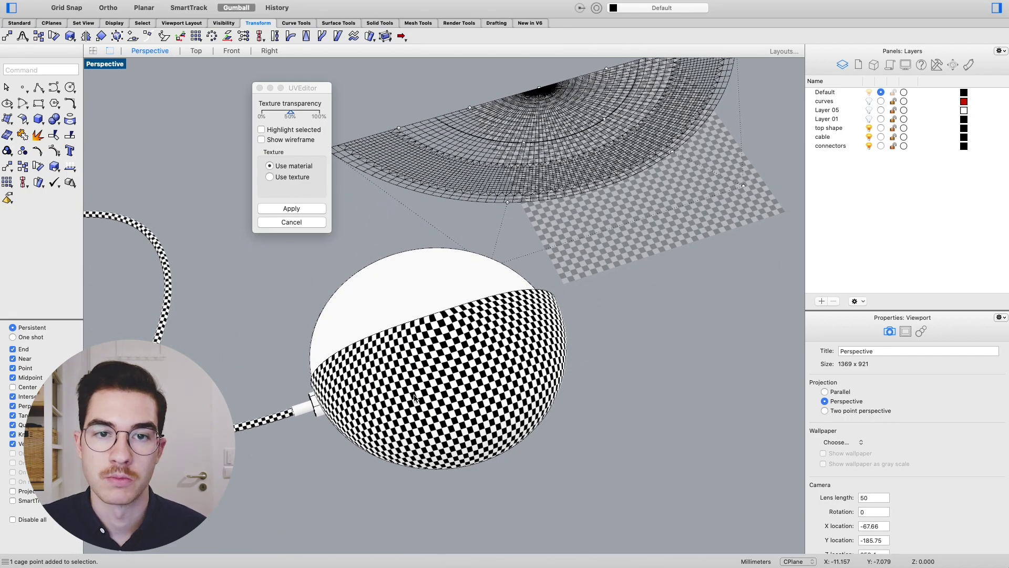
scroll(567, 191, down, 5)
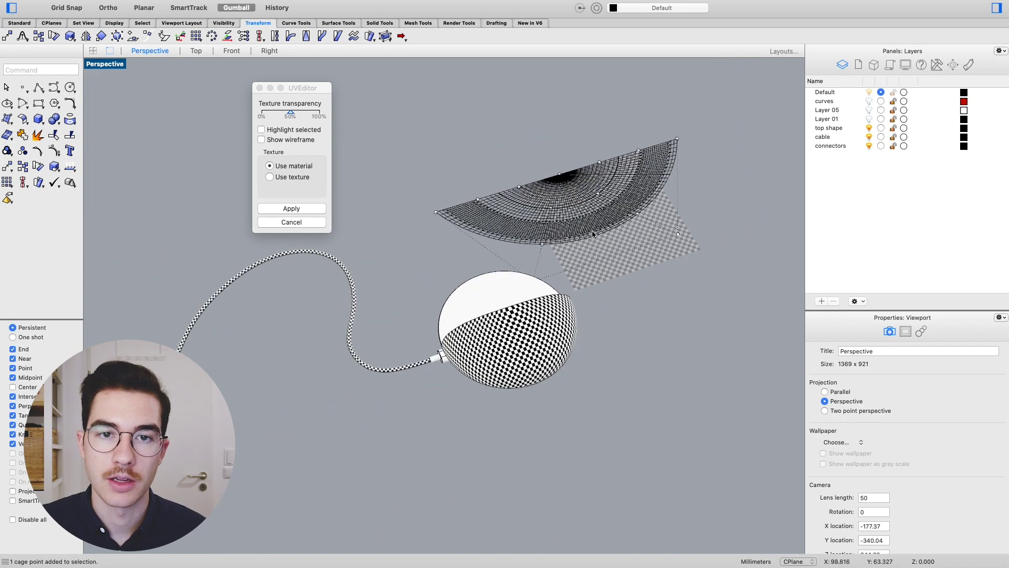
right_drag(465, 352, 570, 288)
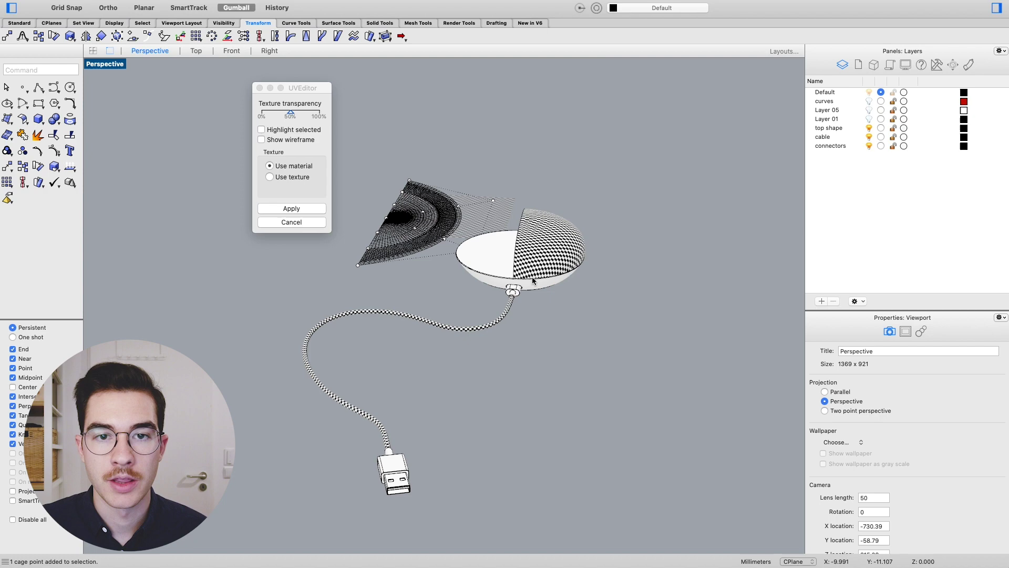
scroll(513, 278, up, 5)
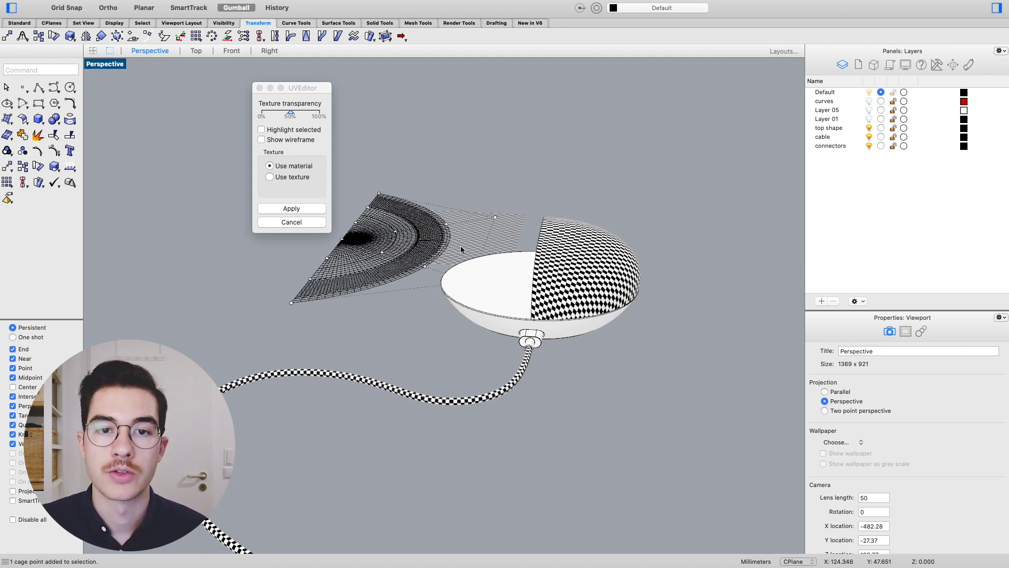
right_drag(567, 183, 434, 216)
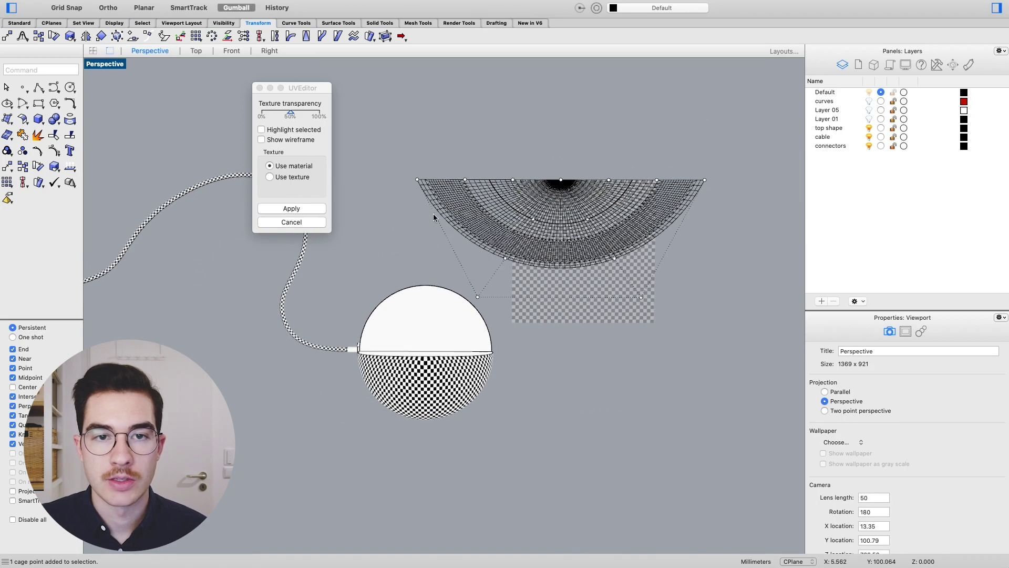
drag(401, 161, 722, 310)
drag(595, 266, 456, 239)
drag(441, 160, 603, 225)
drag(475, 180, 471, 180)
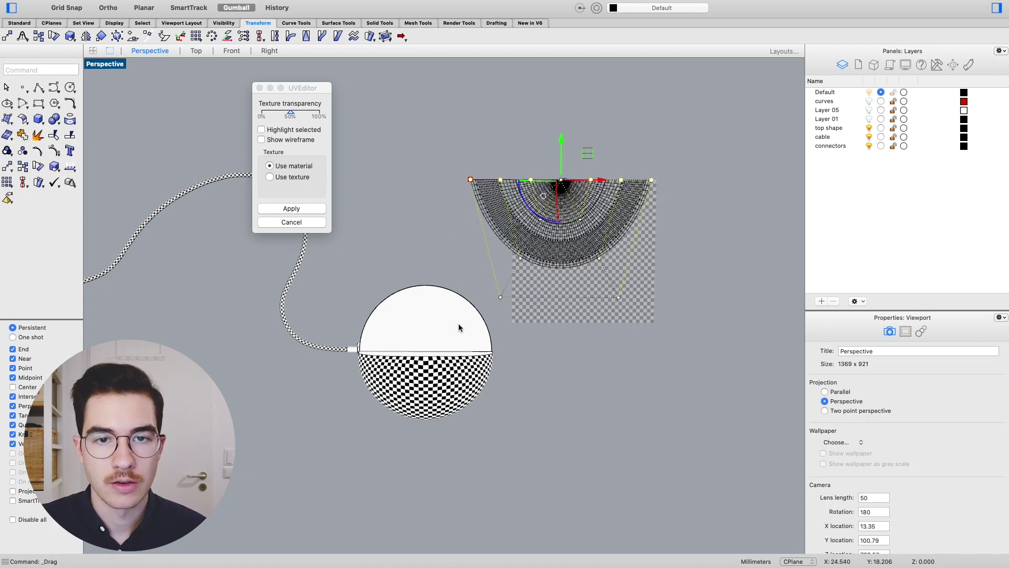
- Check the dome's pattern and move the six off-edge cage points slightly toward the flat edge, followed by the outermost pair alone
right_drag(477, 263, 636, 331)
scroll(636, 331, down, 10)
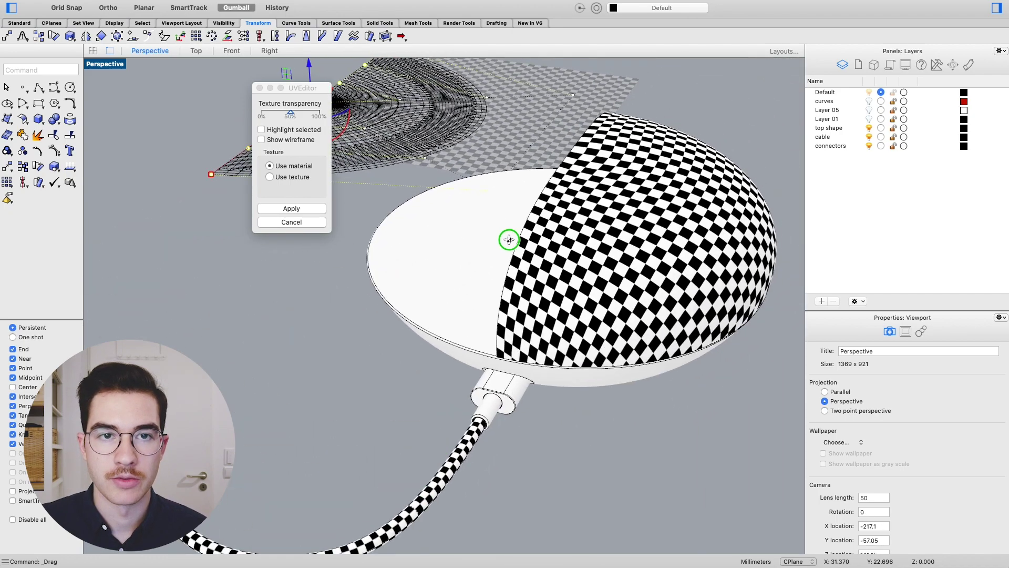
scroll(493, 224, up, 5)
scroll(493, 224, down, 5)
right_drag(494, 224, 484, 157)
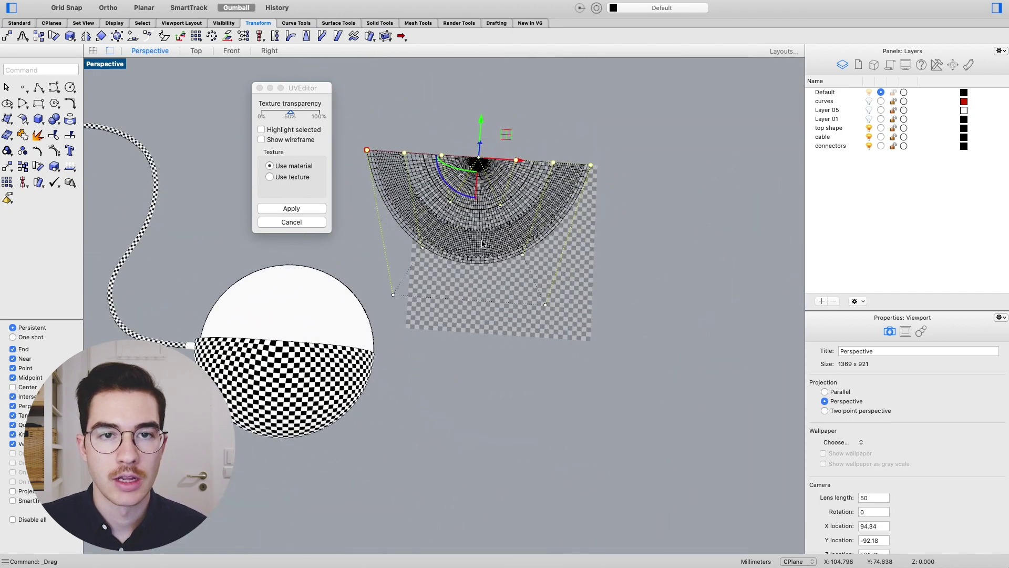
drag(358, 206, 565, 330)
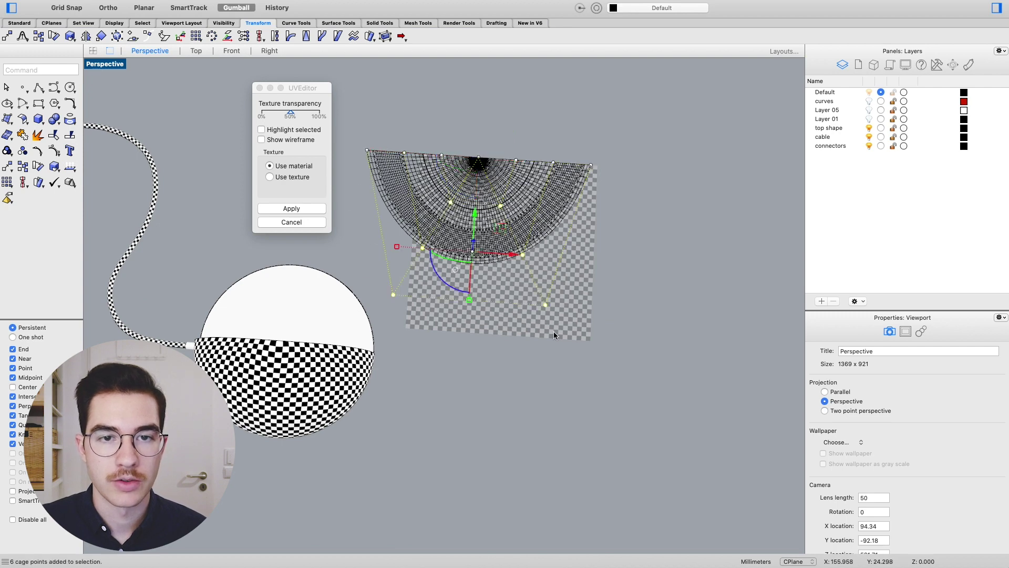
drag(473, 224, 473, 216)
drag(349, 252, 610, 316)
drag(472, 264, 471, 253)
- Scale the outermost cage-point pair and the middle pair slightly wider apart to round out the fan
drag(394, 276, 385, 277)
drag(398, 234, 531, 270)
drag(425, 245, 412, 241)
right_drag(397, 266, 489, 265)
click(474, 239)
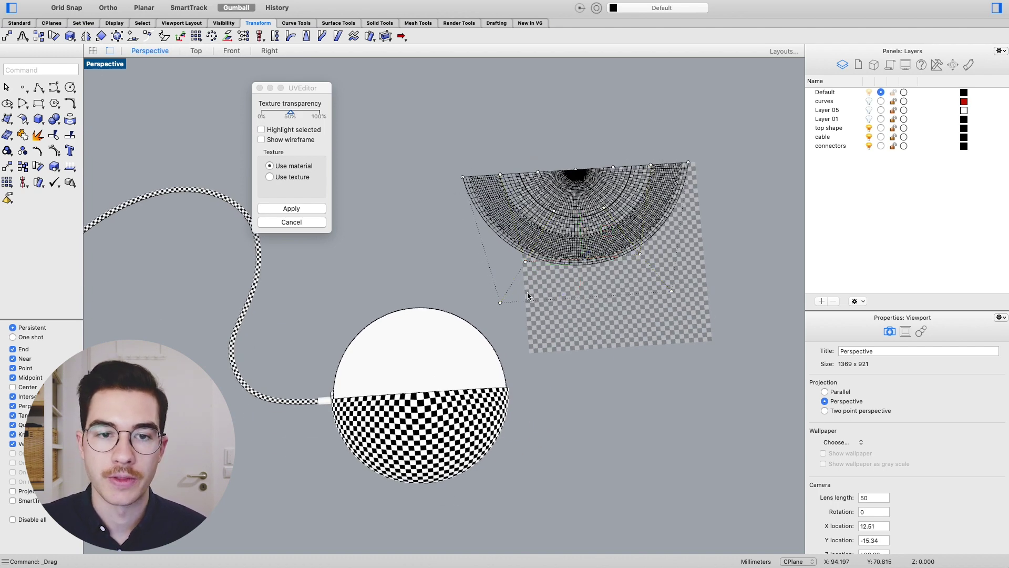
- Apply the edited UV mapping to the half dome and delete the leftover cage control object
mouse_move(450, 388)
right_down()
mouse_move(543, 304)
mouse_move(531, 310)
mouse_move(543, 261)
mouse_move(550, 277)
mouse_move(447, 345)
mouse_move(451, 386)
right_up()
click(459, 408)
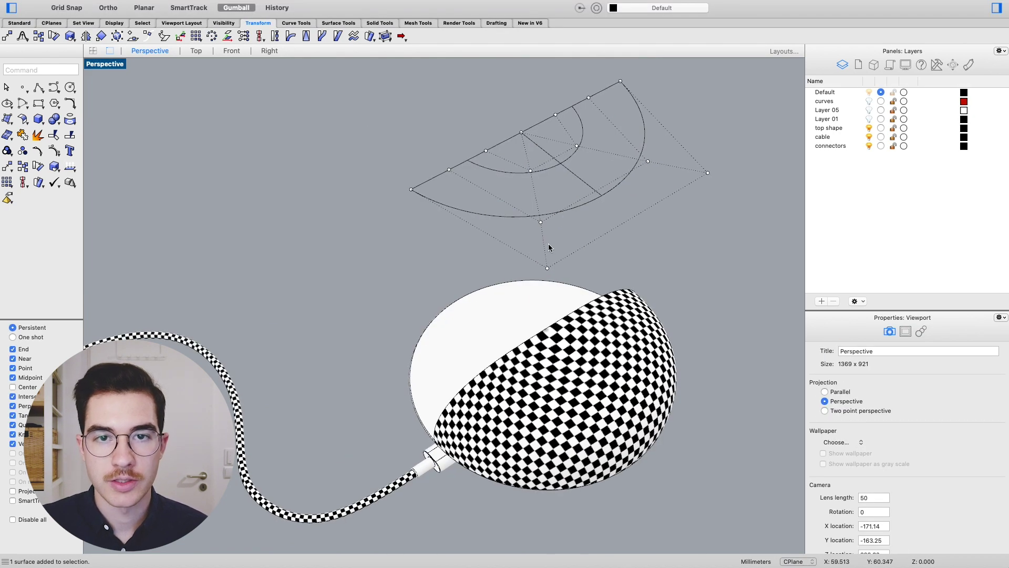
click(574, 209)
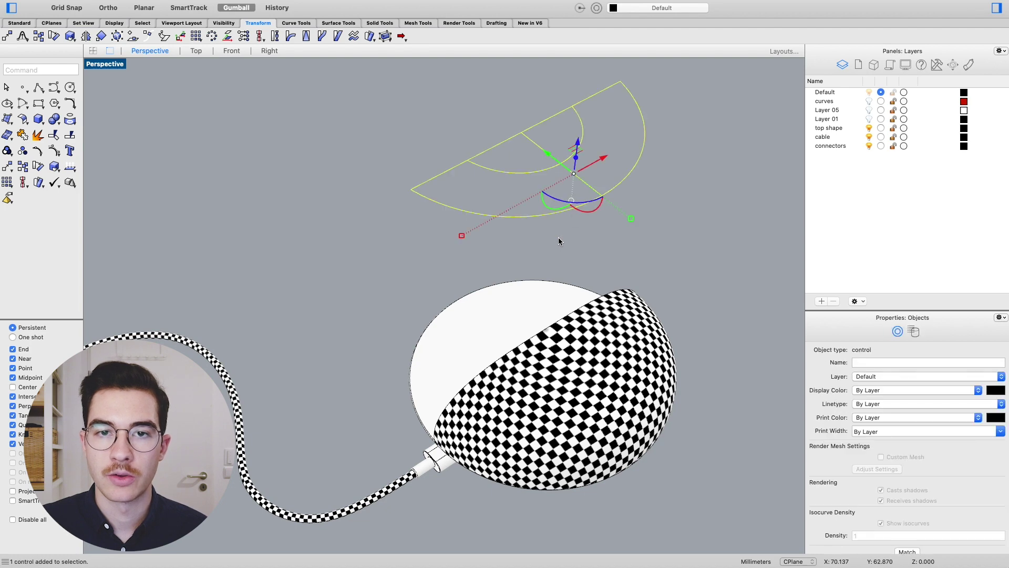
click(550, 263)
- Mirror a copy of the textured half dome across its straight cut edge to complete the dome
click(455, 355)
right_drag(455, 355, 550, 302)
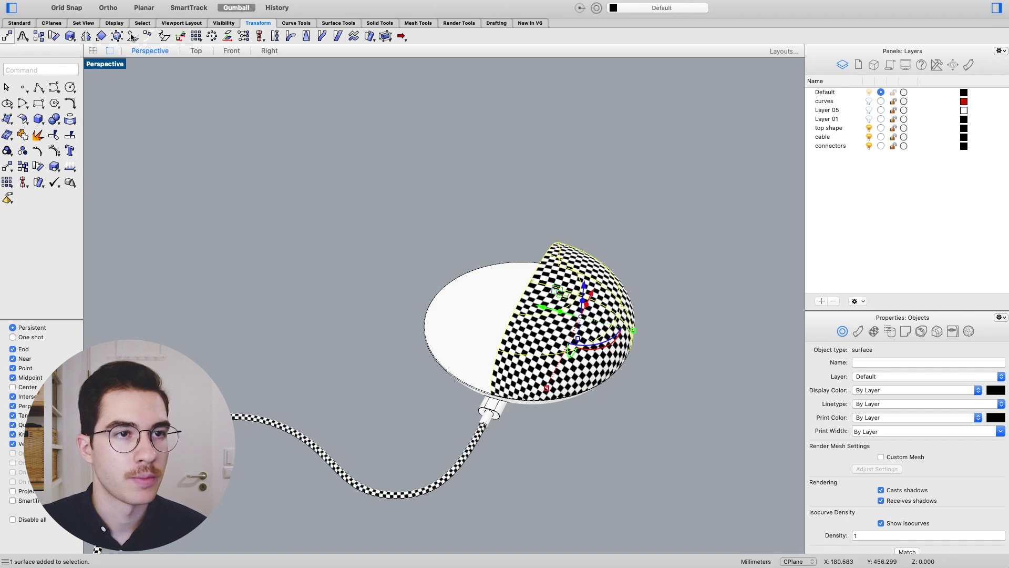
click(85, 37)
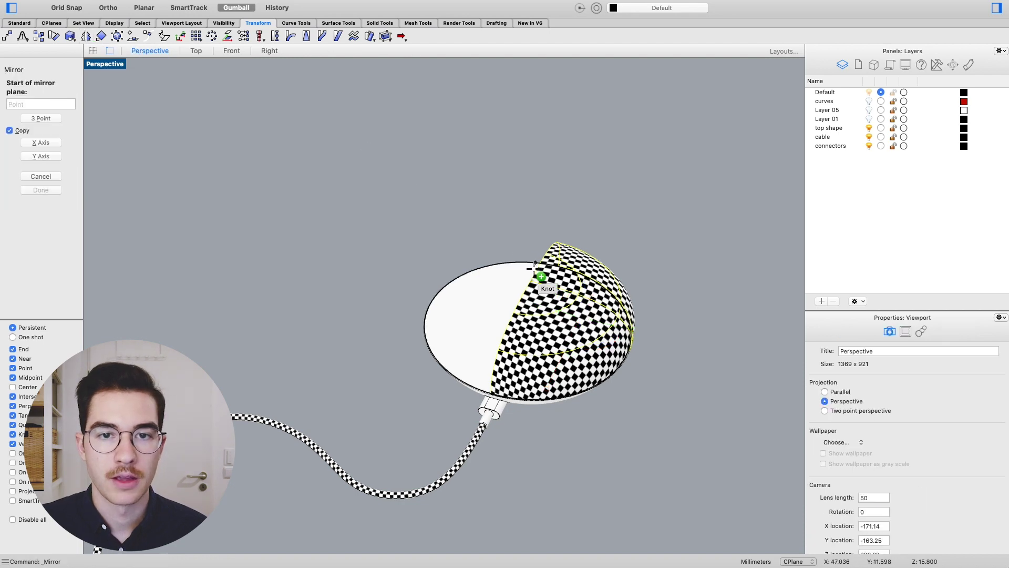
click(551, 241)
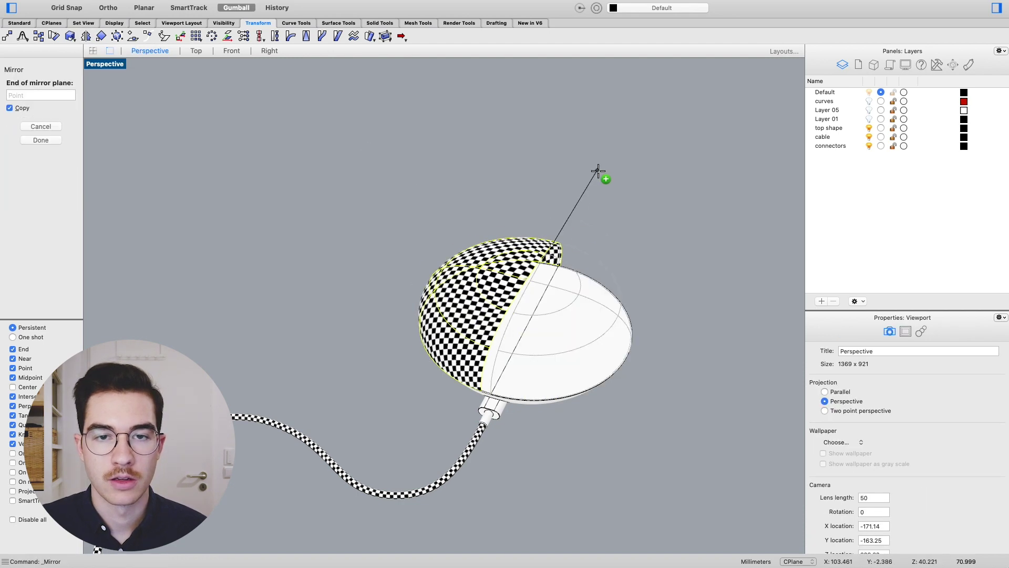
shift+click(654, 127)
key(Escape)
- Check the seam between the halves and open the mirrored half in the UV Editor, placing its UV mesh beside the dome
right_drag(564, 226, 468, 310)
scroll(419, 317, up, 3)
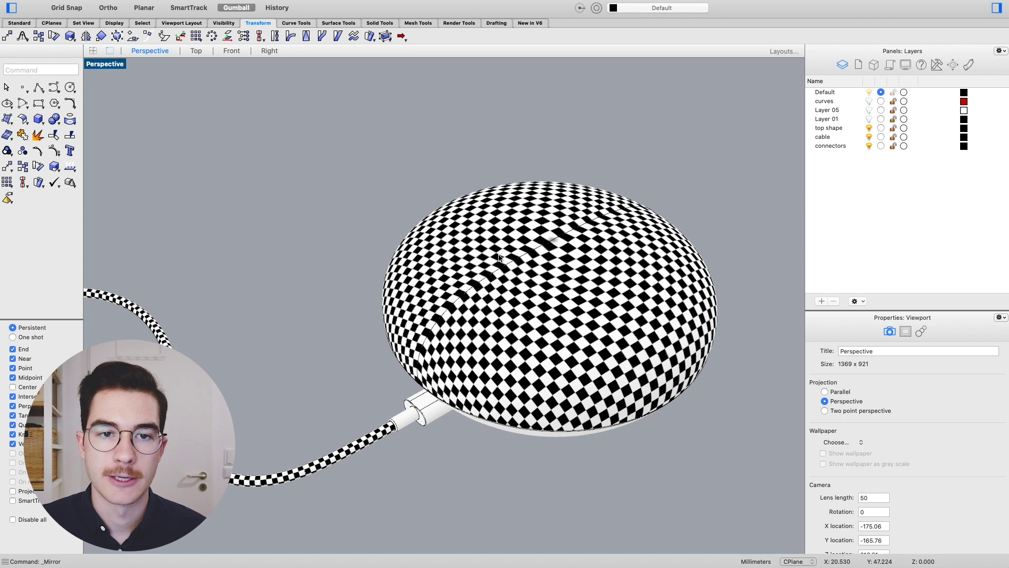
click(465, 256)
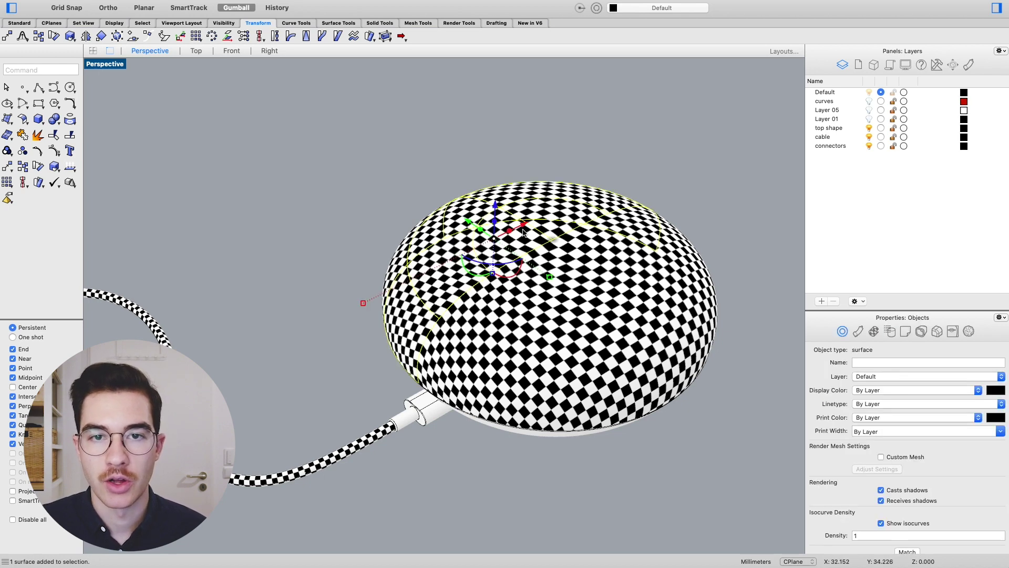
click(873, 331)
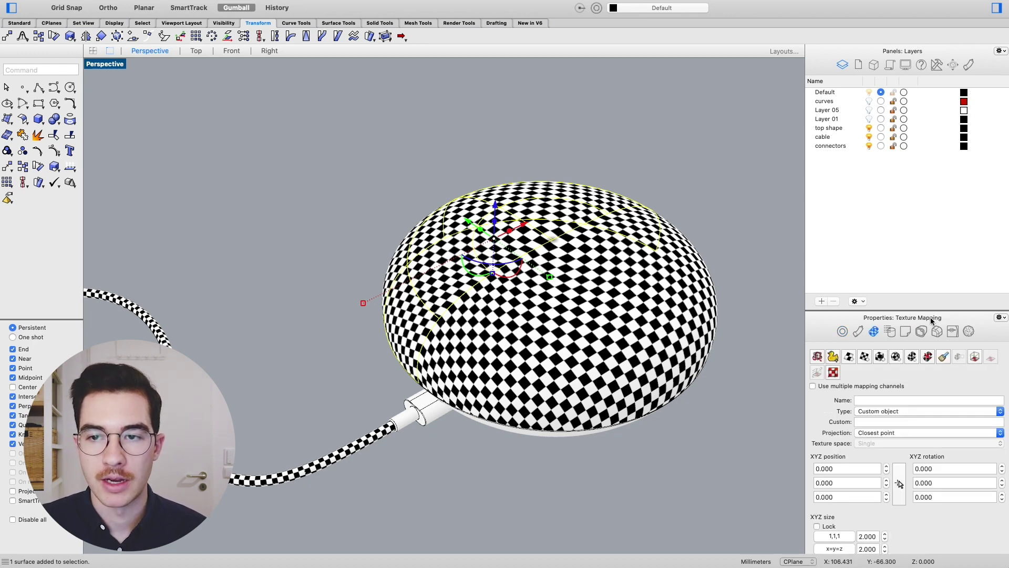
click(833, 372)
click(508, 322)
click(761, 153)
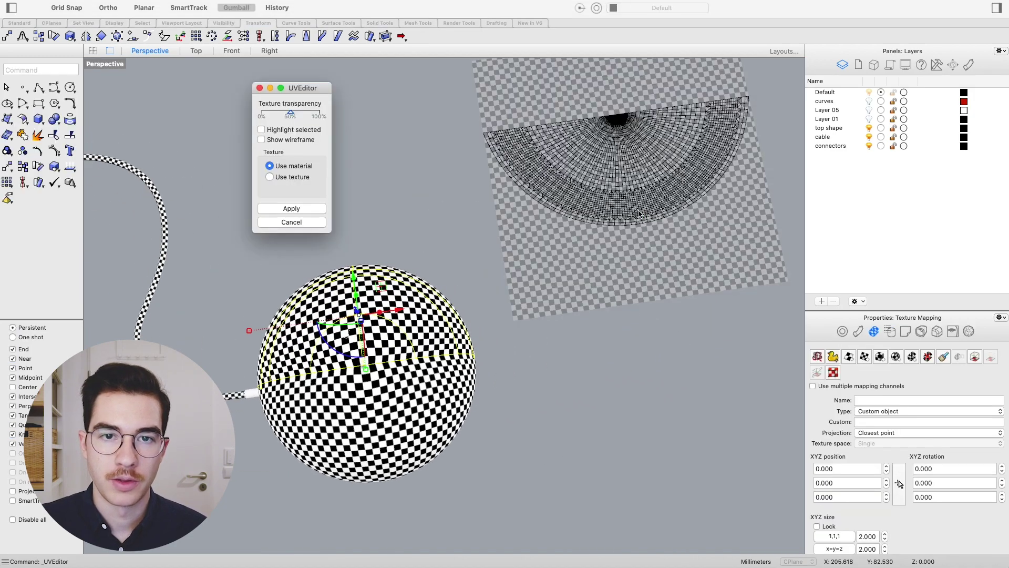
- Move the mirrored half's UV mesh about 2.6 mm along Y to align the checkers at the seam, and apply the mapping
scroll(639, 213, up, 5)
click(628, 218)
scroll(628, 218, up, 8)
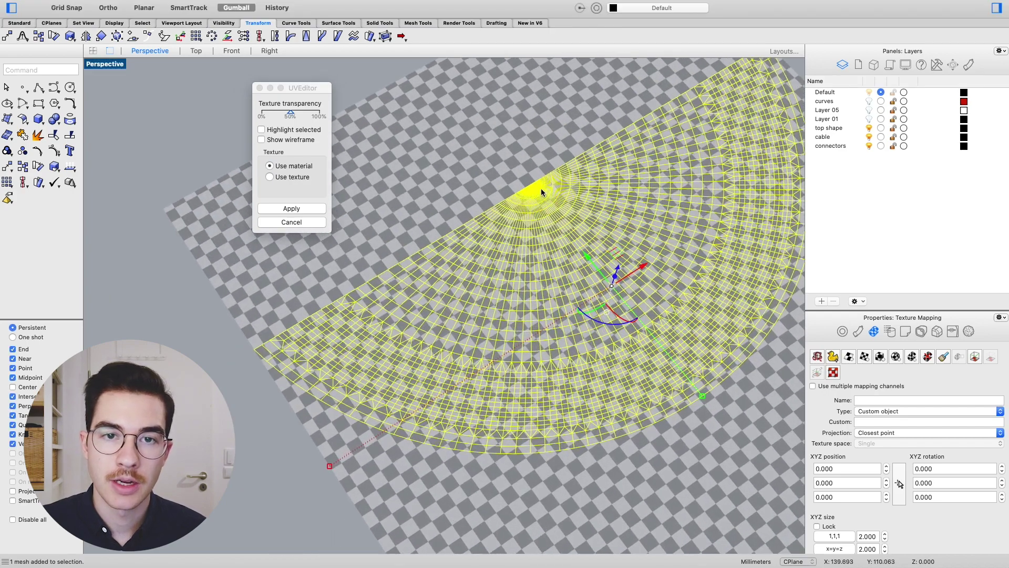
scroll(571, 260, up, 2)
drag(596, 261, 599, 278)
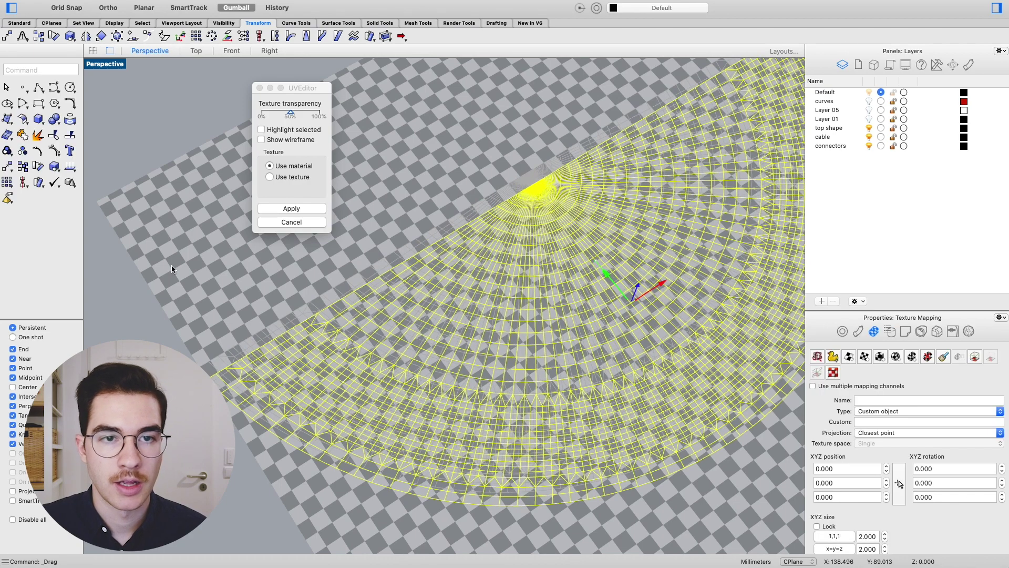
scroll(471, 258, down, 5)
right_drag(475, 343, 592, 340)
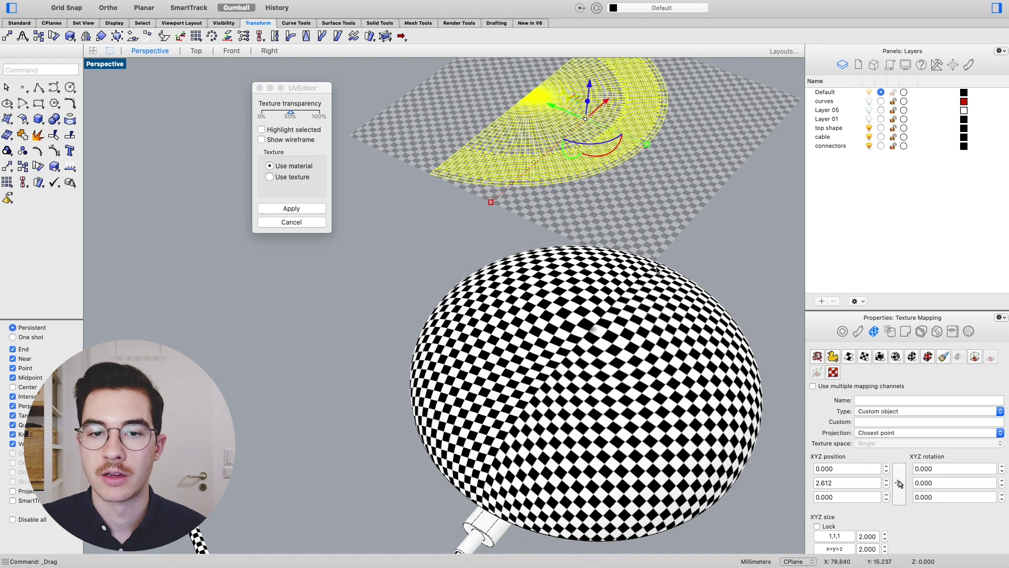
click(291, 209)
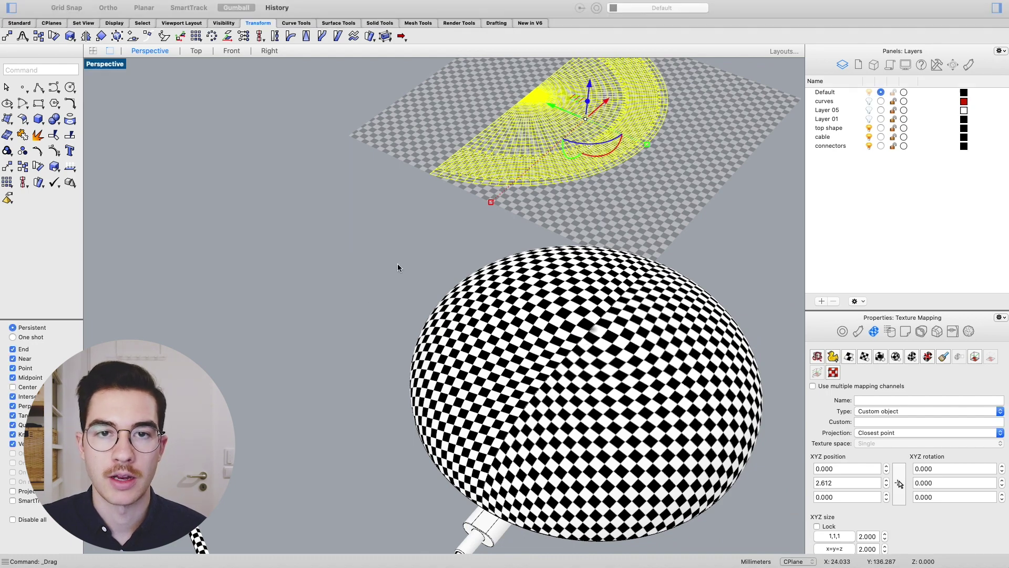
- Select the whole Nest Mini model with its cable and export it as Nest-Mini.fbx in MotionBuilder format to the UV-Tutorial folder
scroll(509, 306, down, 5)
right_drag(509, 306, 578, 284)
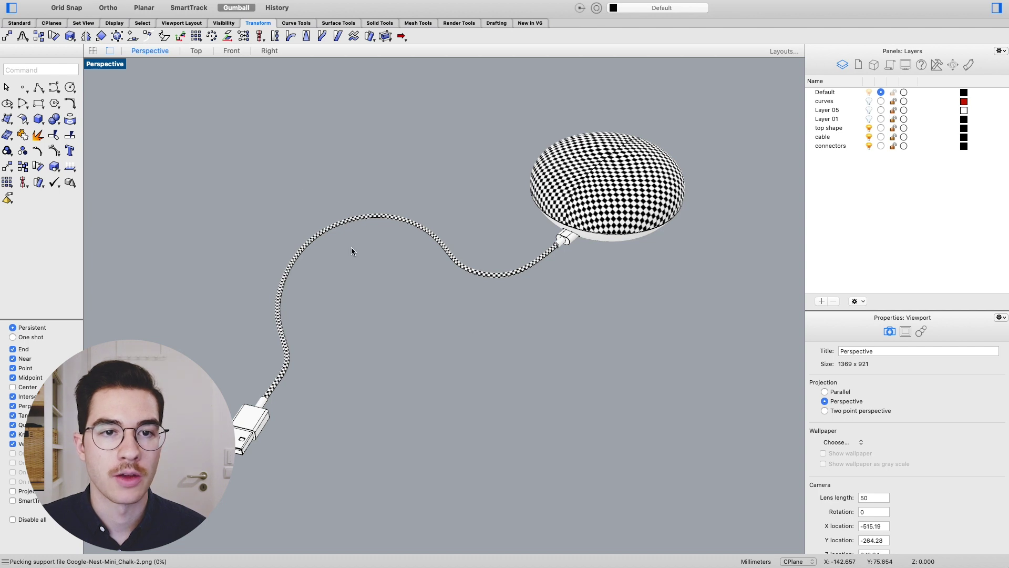
drag(180, 84, 758, 519)
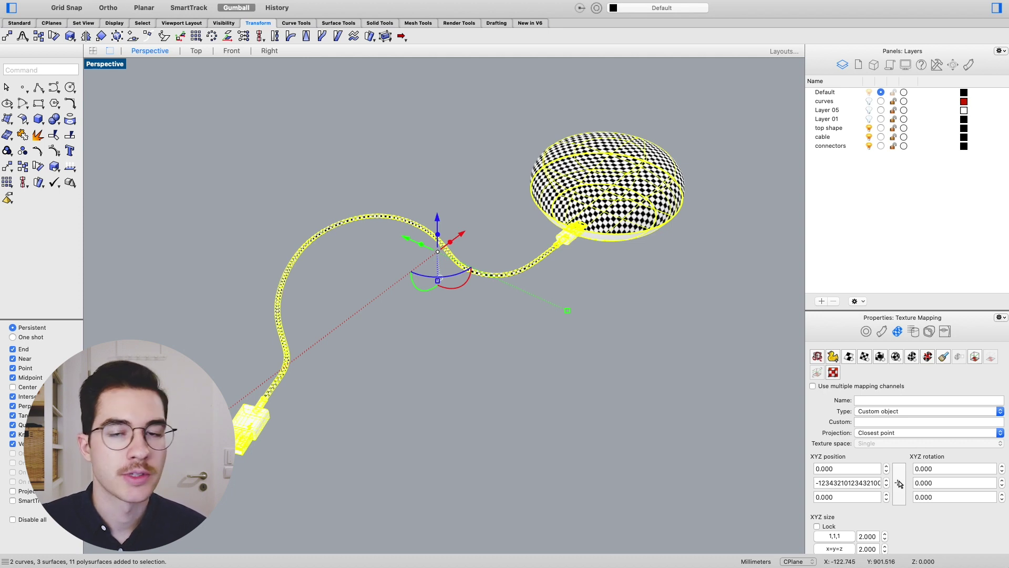
key(super+shift+e)
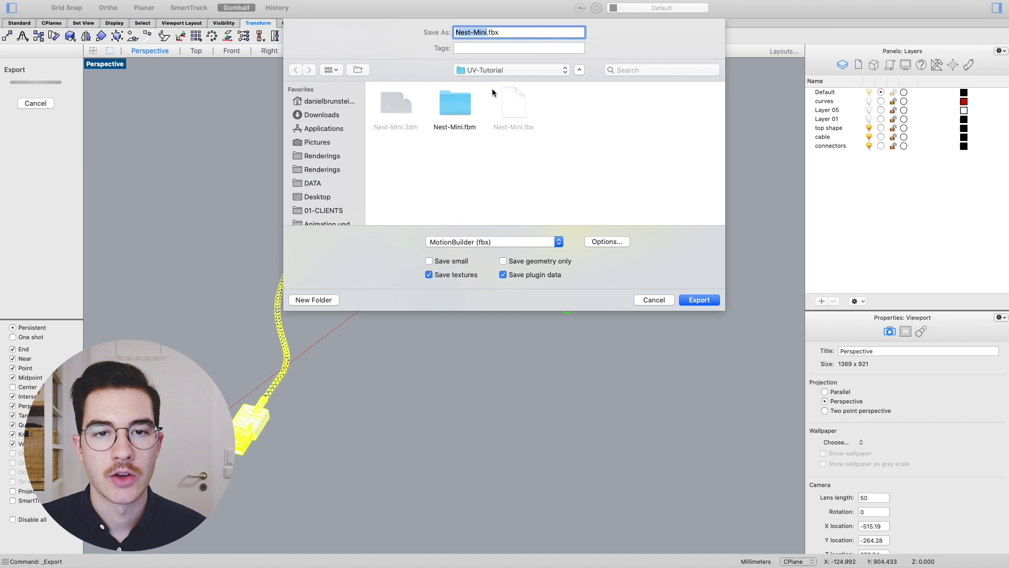
click(547, 243)
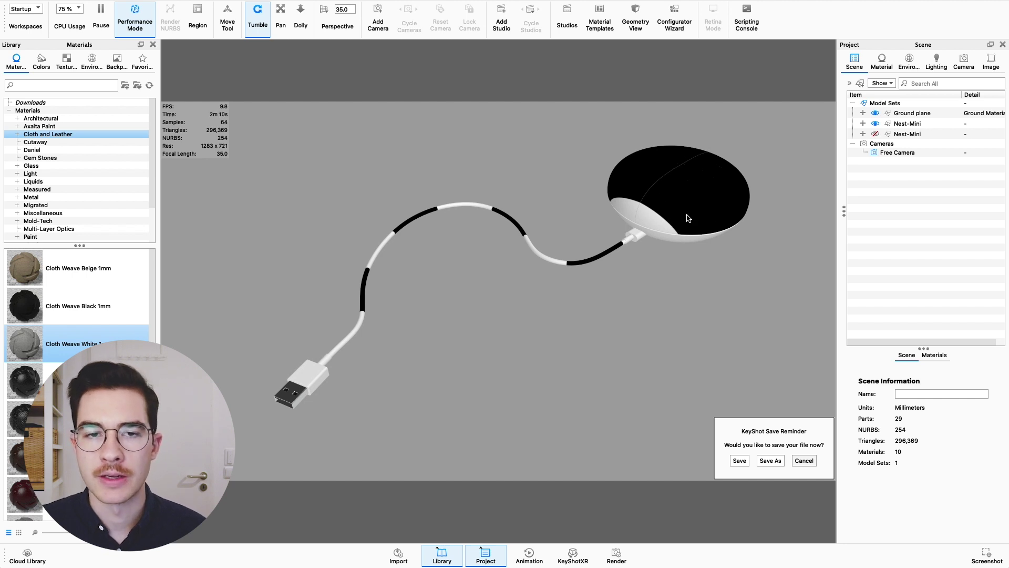
- In KeyShot, set the width and height of the cable's checker color texture to 0.02
double_click(577, 264)
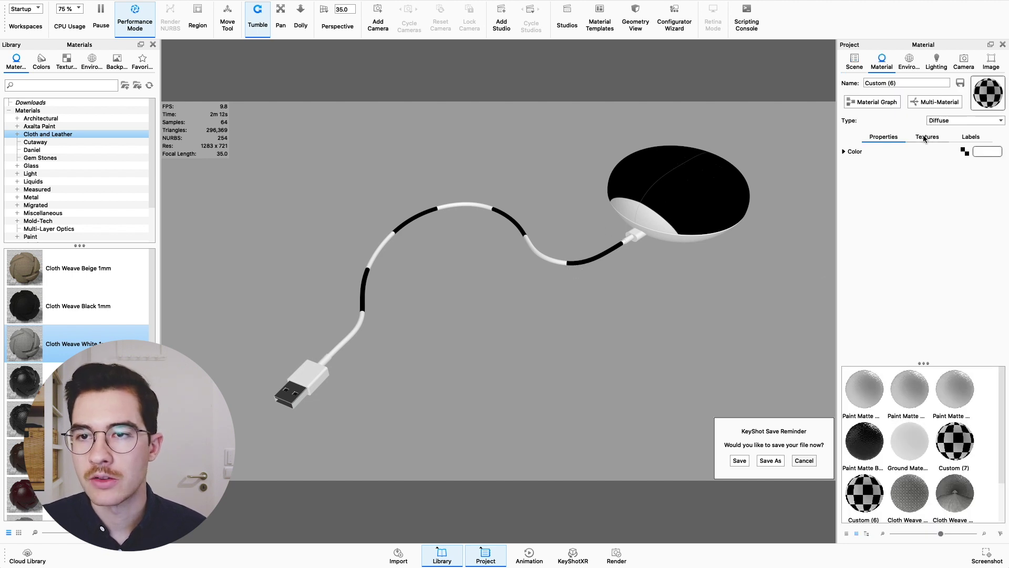
click(927, 137)
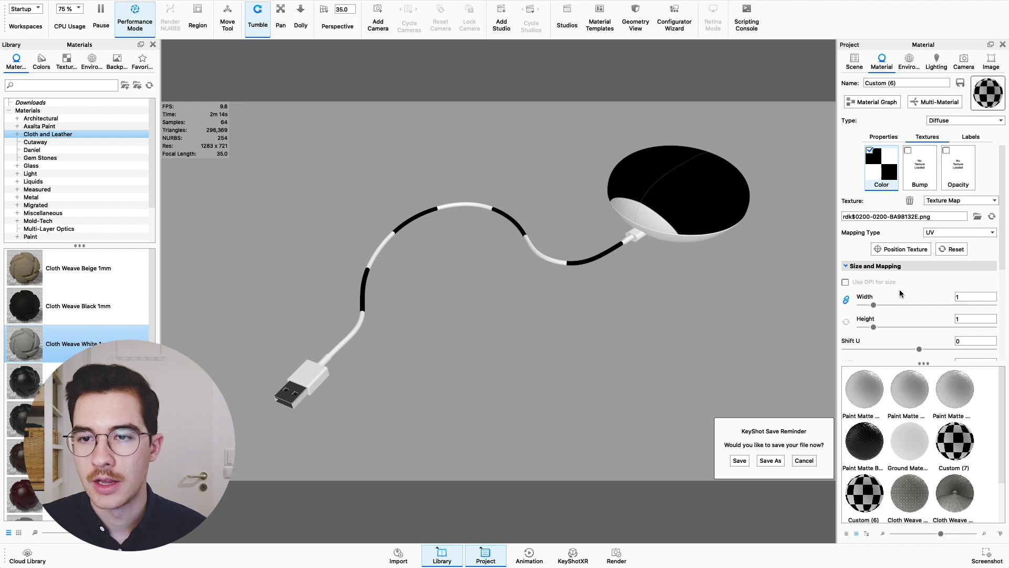
scroll(908, 292, down, 2)
click(971, 239)
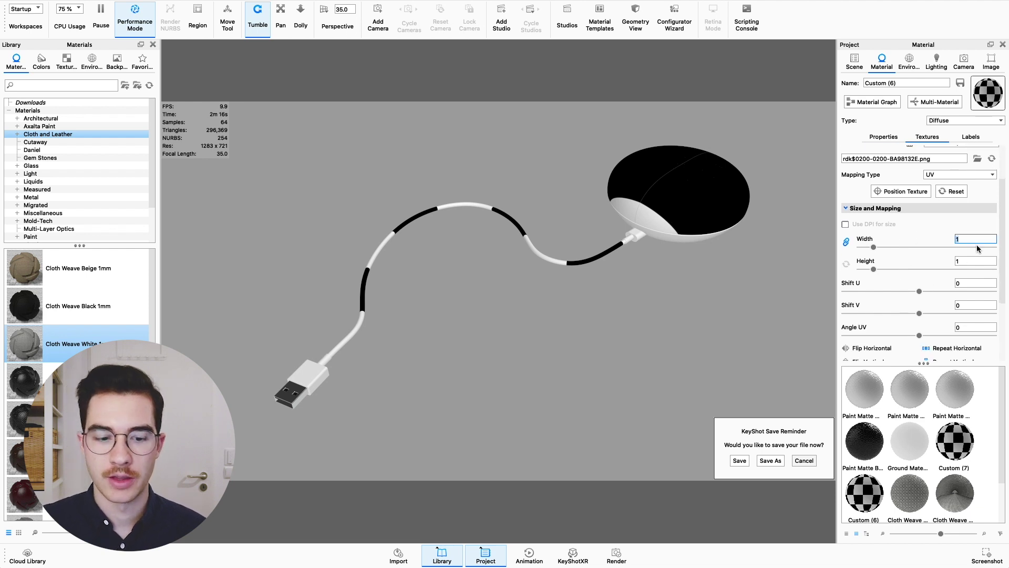
text(20)
key(Tab)
click(972, 239)
text(0.02)
key(Tab)
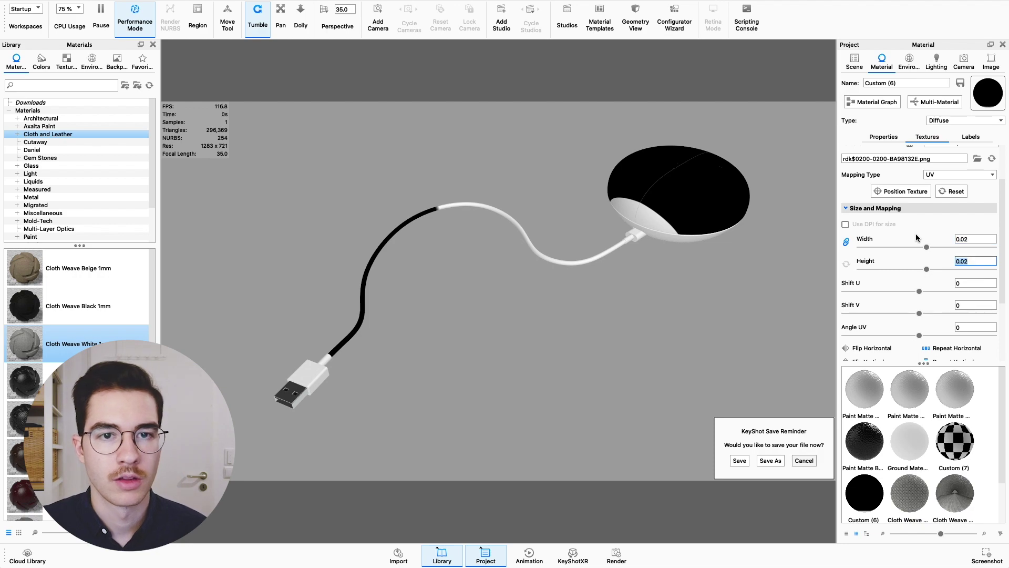
scroll(552, 253, up, 5)
drag(529, 224, 495, 336)
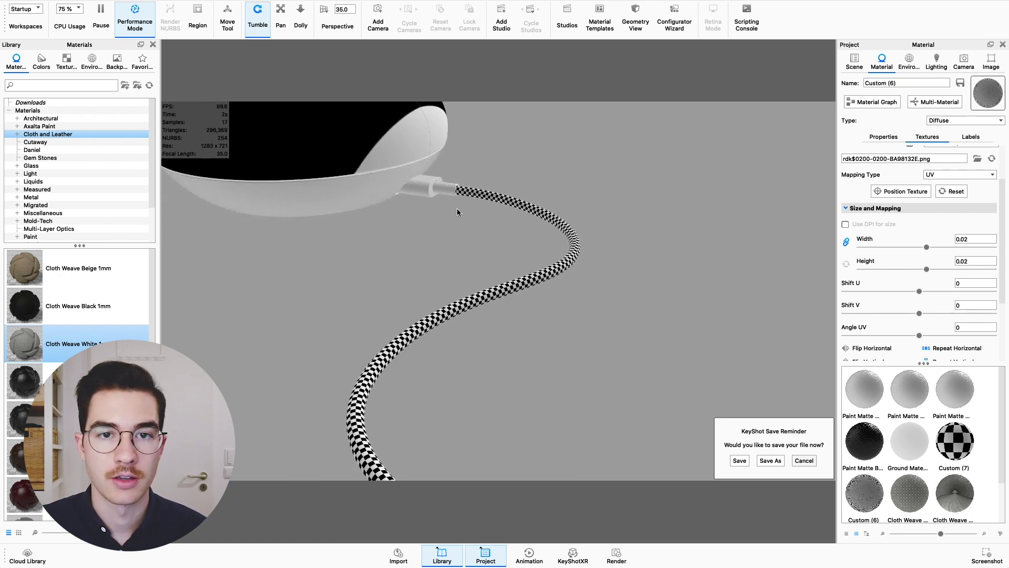
- Set the width and height of the dome's UV-mapped checker color texture to 0.02
drag(359, 237, 387, 210)
double_click(387, 209)
click(928, 137)
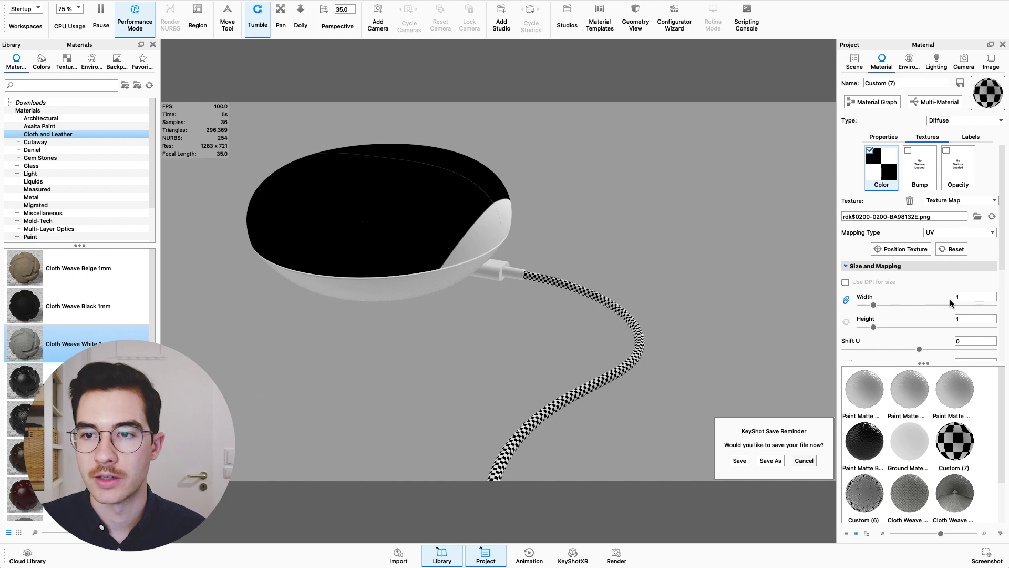
double_click(973, 298)
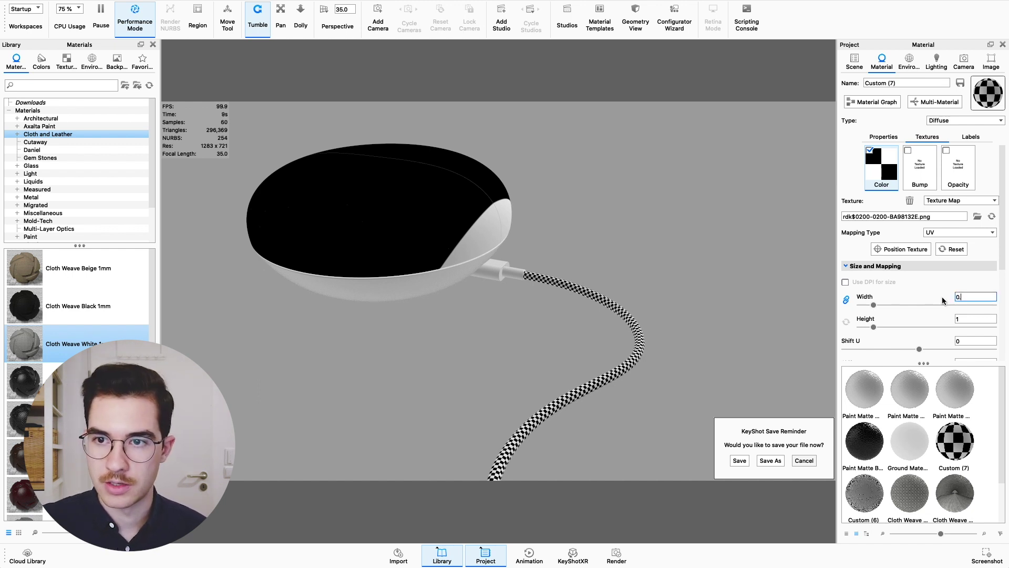
text(0.02)
key(Return)
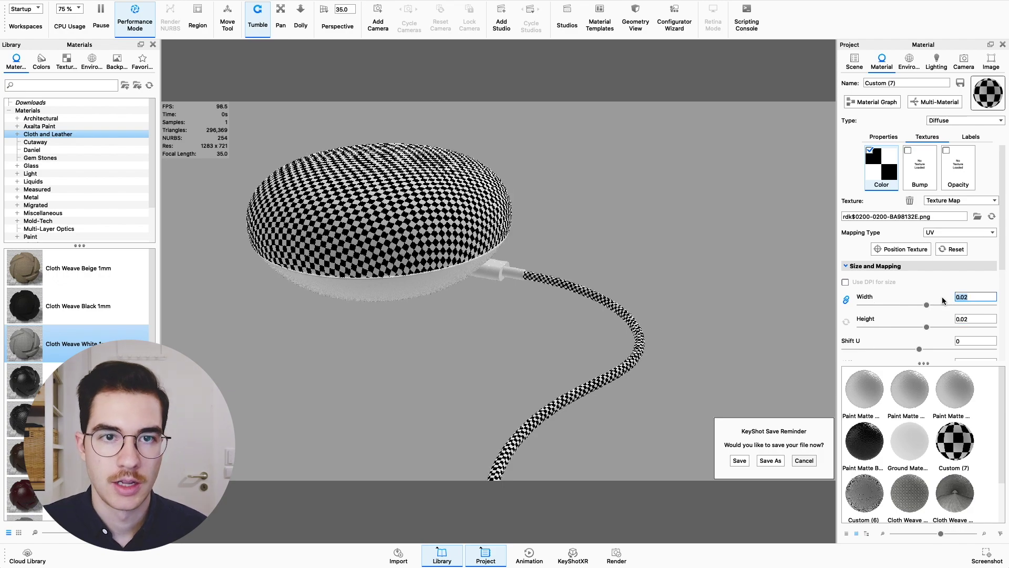
- Apply the Cloth Weave White 1mm material to the dome and set its diffuse weave texture's mapping type to UV
drag(585, 248, 502, 313)
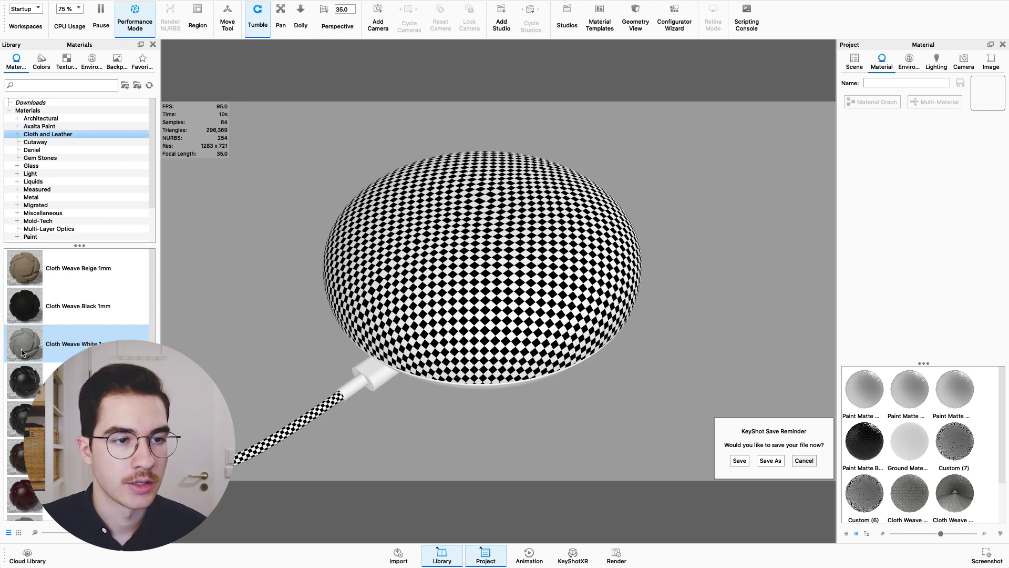
mouse_move(21, 352)
drag(21, 352, 513, 288)
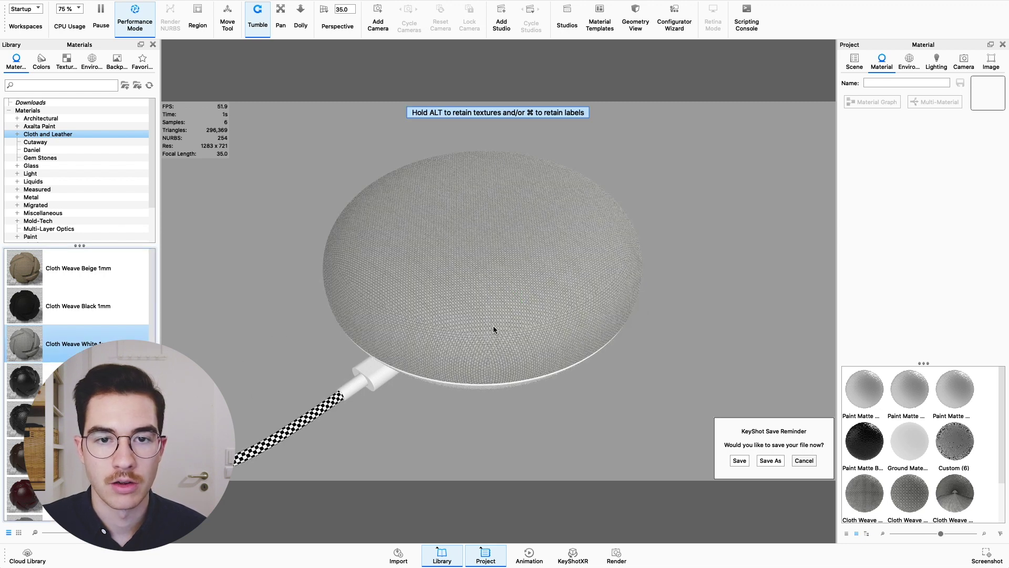
double_click(510, 252)
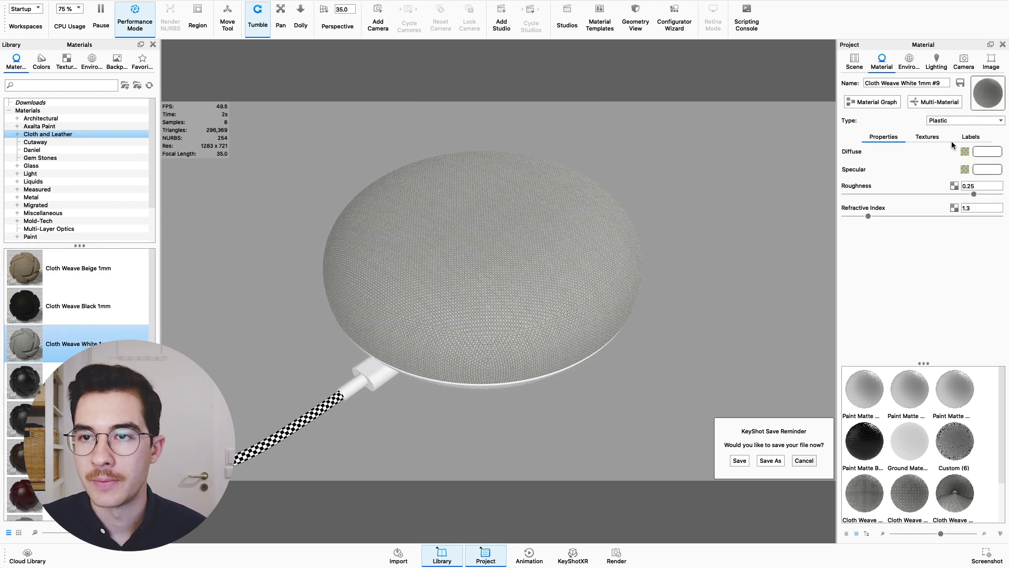
click(927, 137)
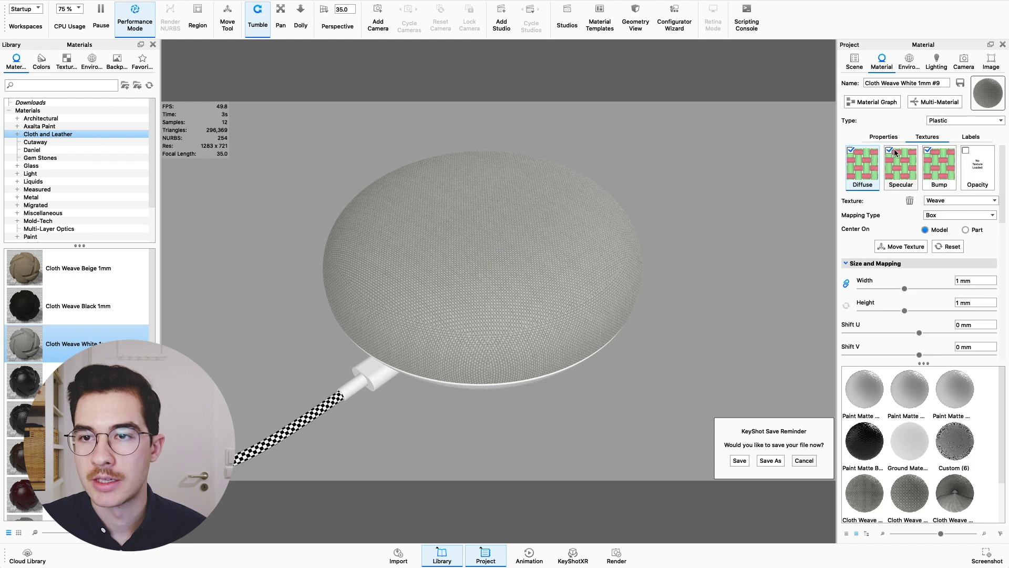
click(932, 217)
click(928, 242)
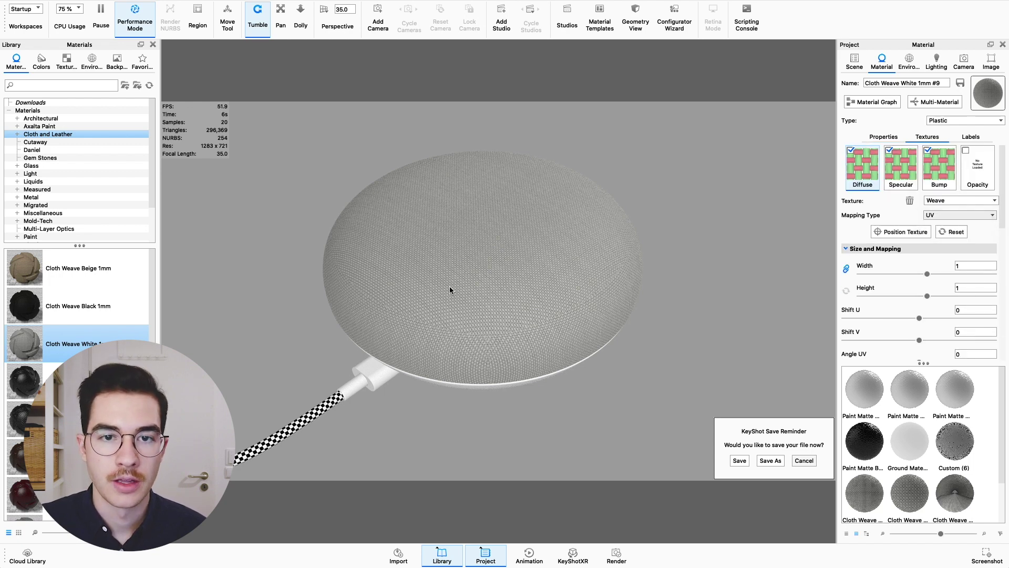
- Scale the dome's weave texture to a width and height of 0.008 after trying 0.02 and 0.01
click(964, 265)
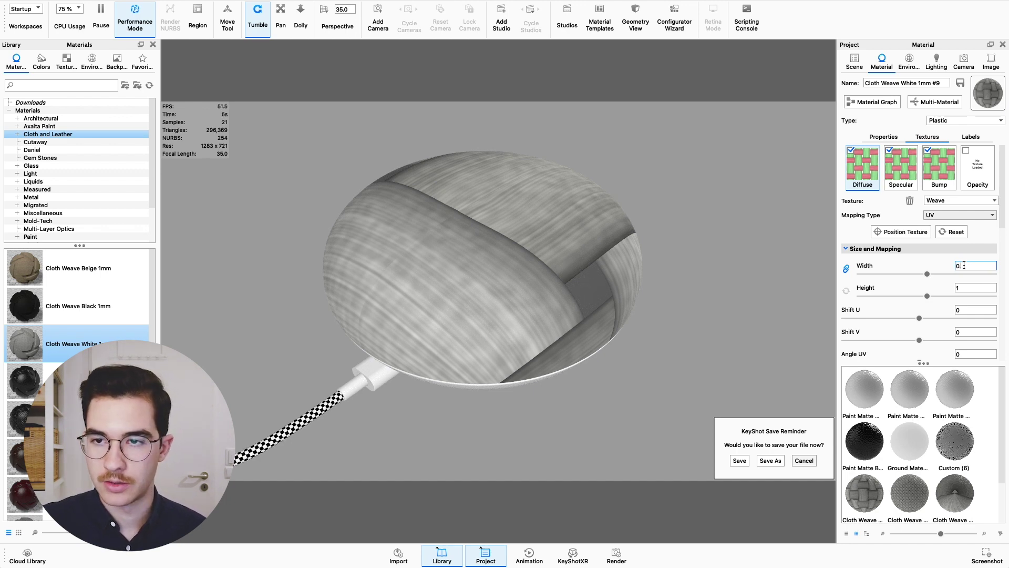
text(0.02)
key(Return)
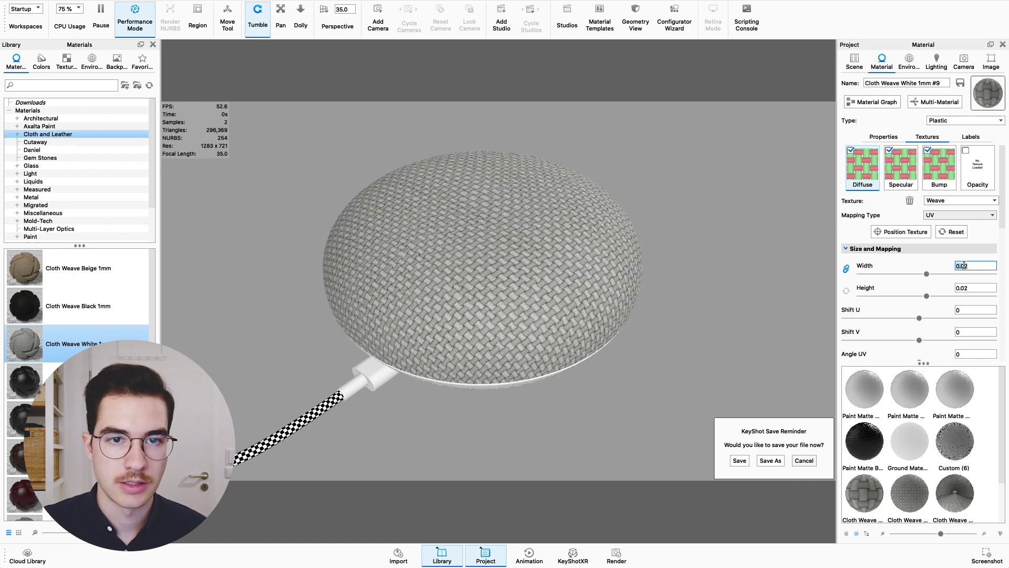
key(BackSpace)
text(1)
key(Tab)
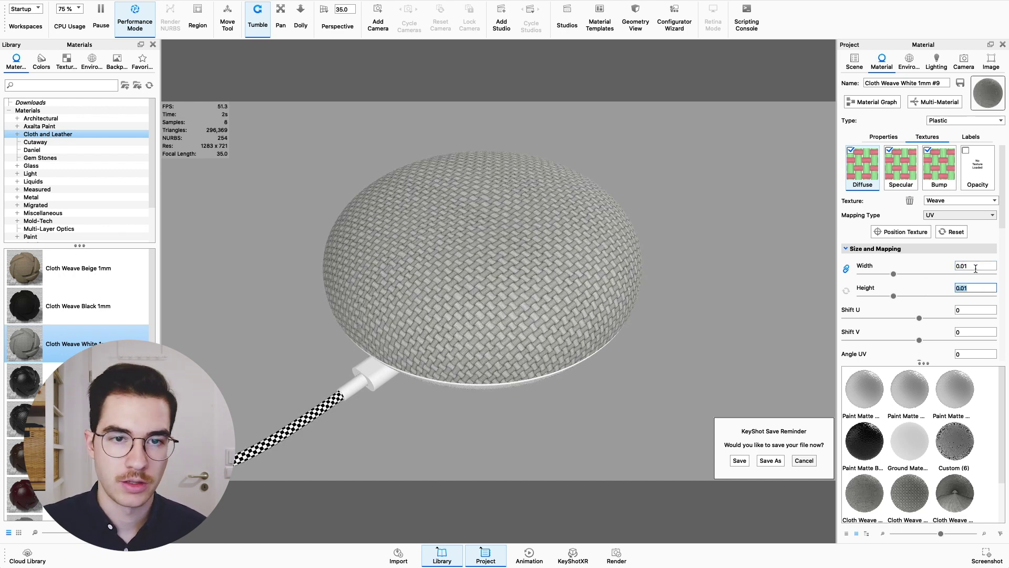
click(975, 267)
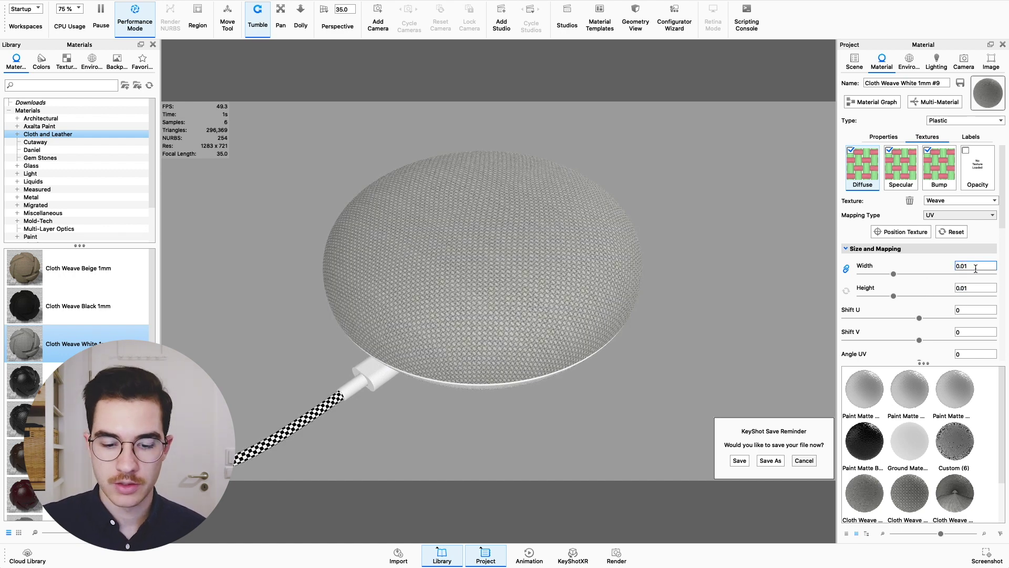
text(8)
key(Tab)
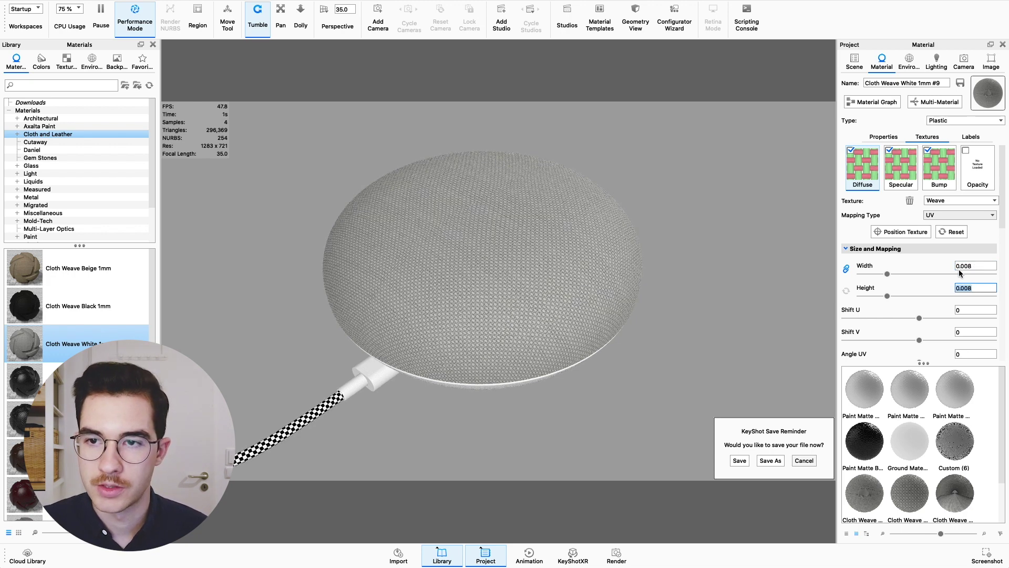
- Apply the Cloth Weave White 1mm material to the cable and set its diffuse weave texture's mapping type to UV
drag(428, 344, 529, 407)
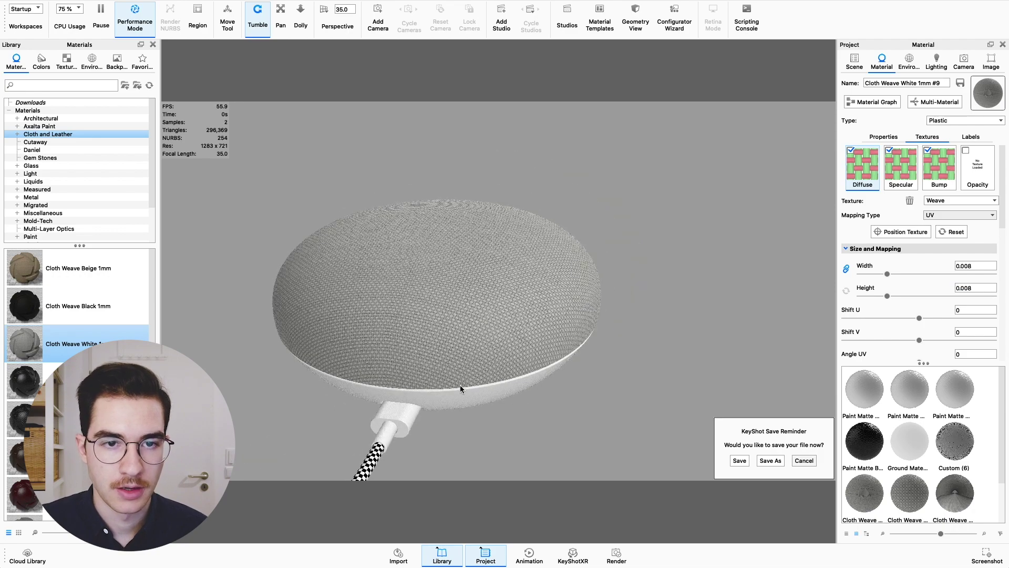
drag(395, 347, 474, 266)
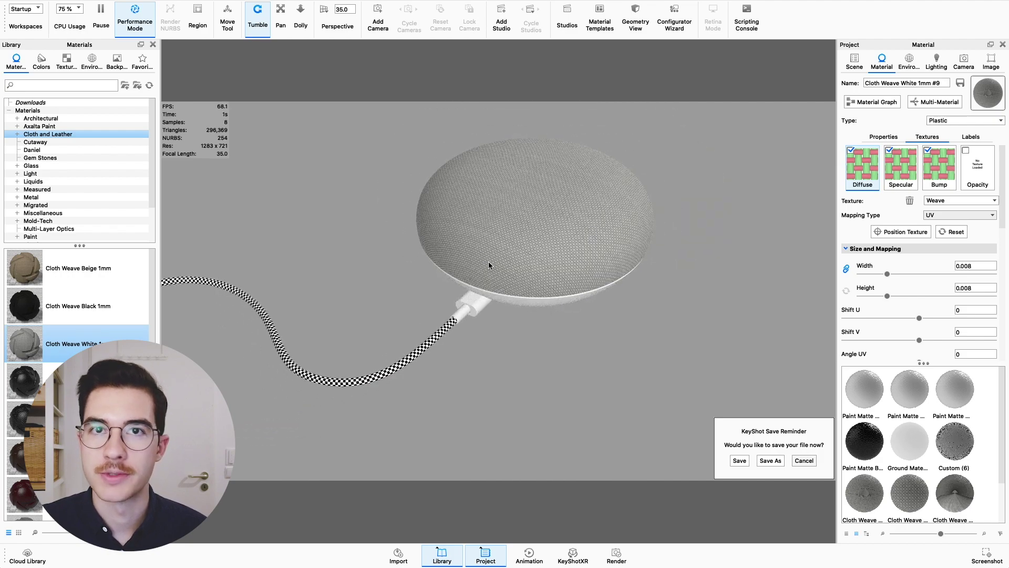
drag(435, 250, 395, 364)
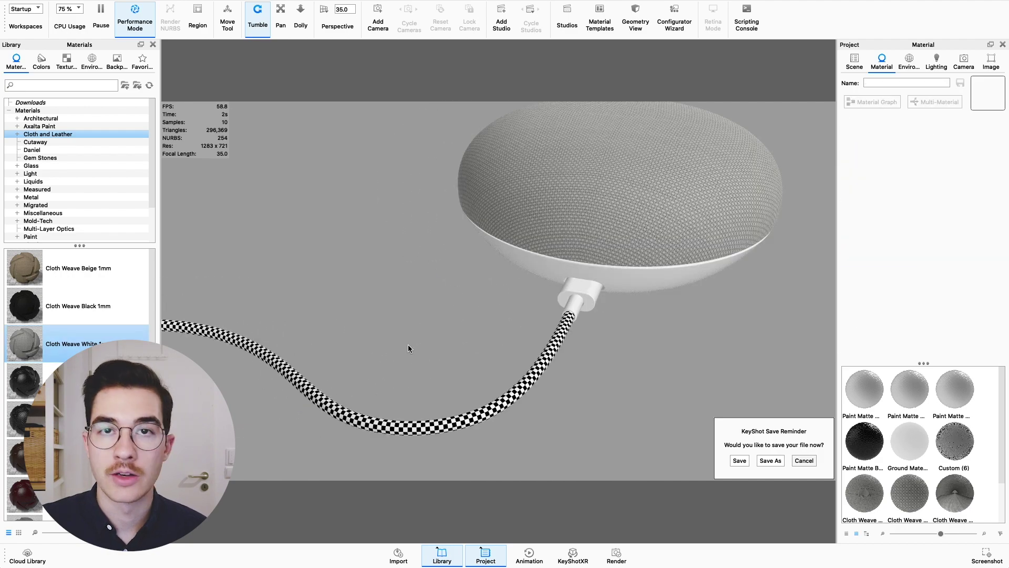
drag(25, 347, 541, 363)
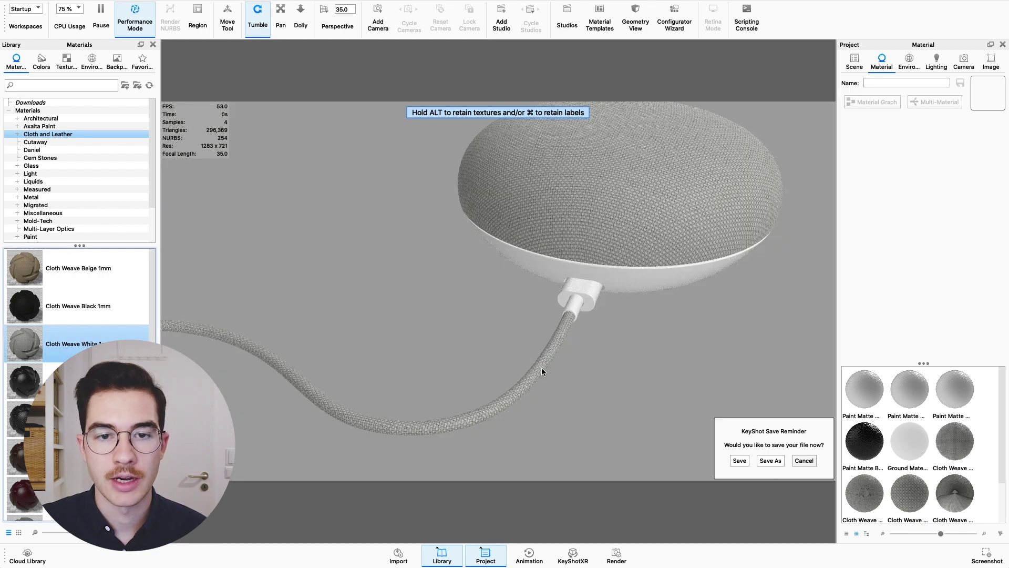
double_click(541, 367)
click(927, 138)
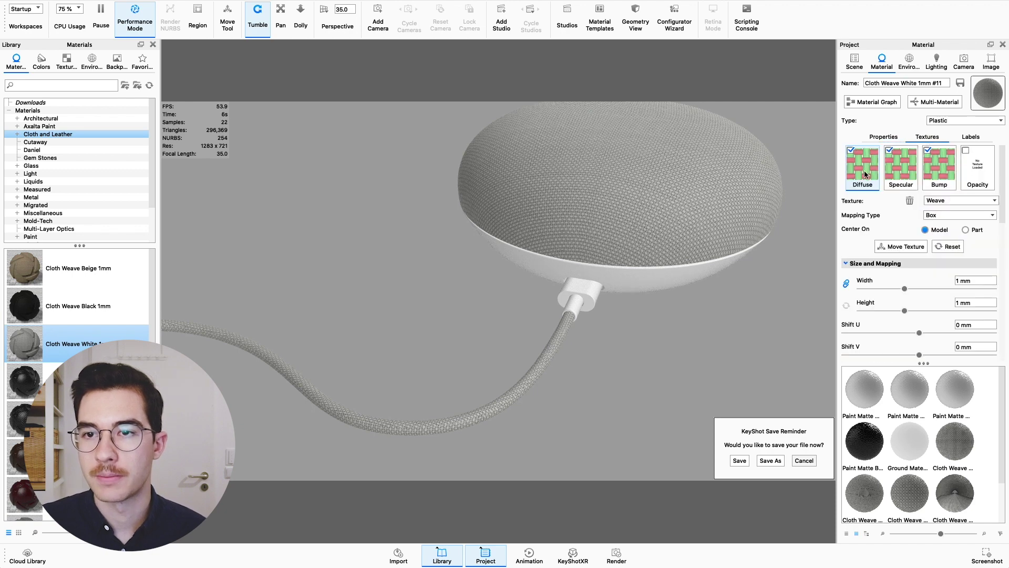
click(947, 217)
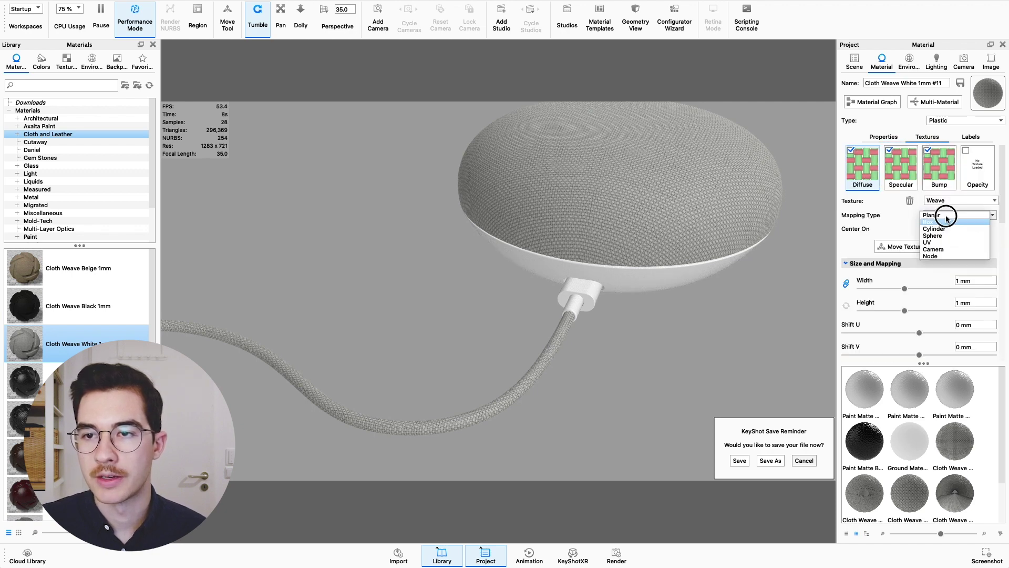
click(934, 242)
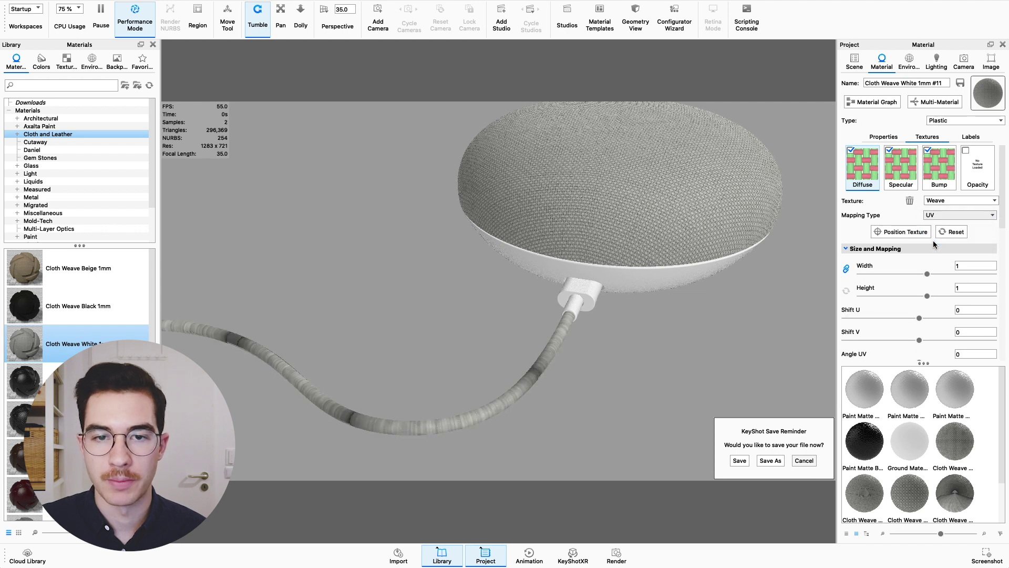
- Scale the cable's weave texture to a width and height of 0.02 after trying 0.01 and 0.03
click(983, 267)
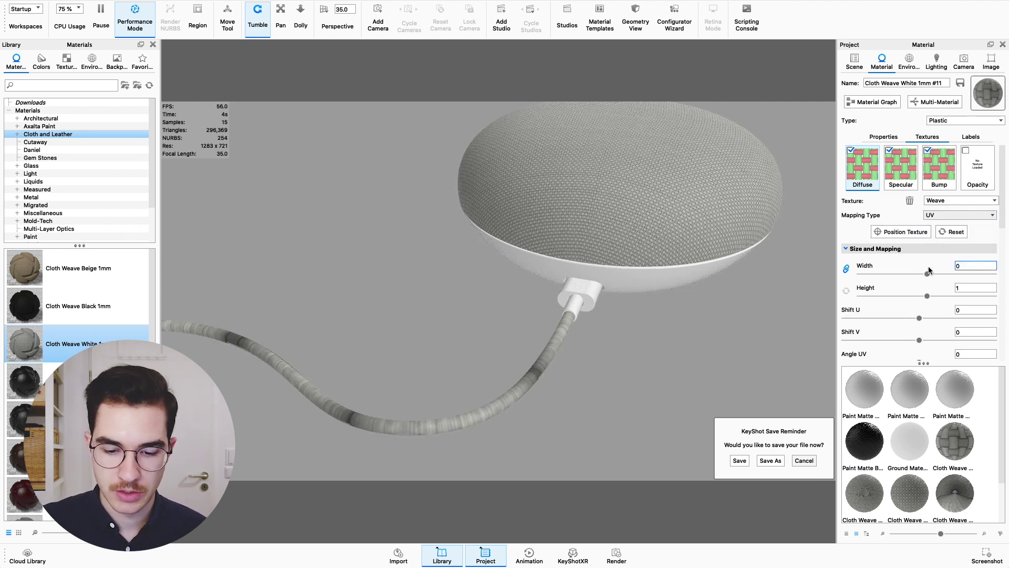
key(Return)
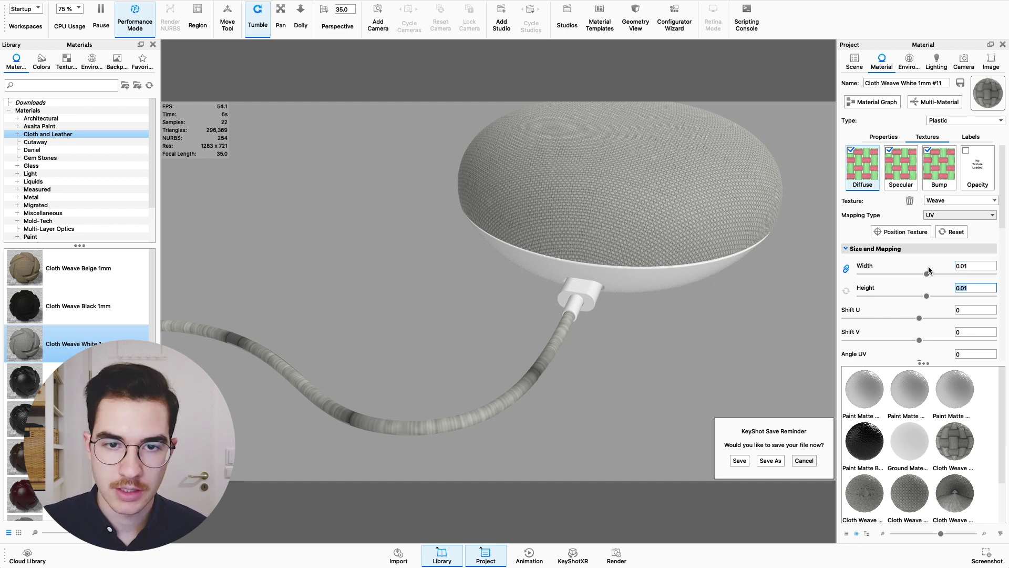
click(972, 268)
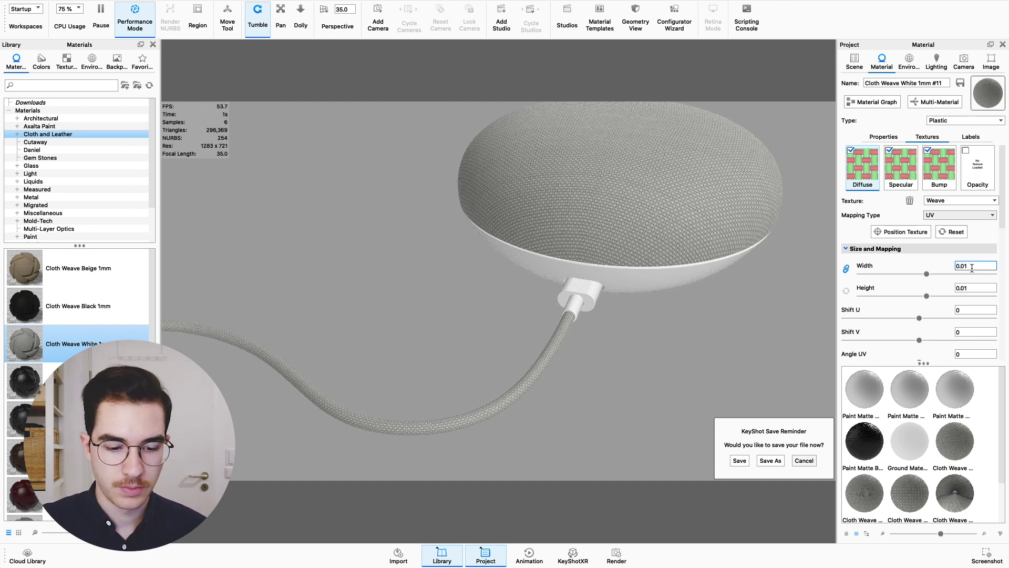
text(3)
key(Tab)
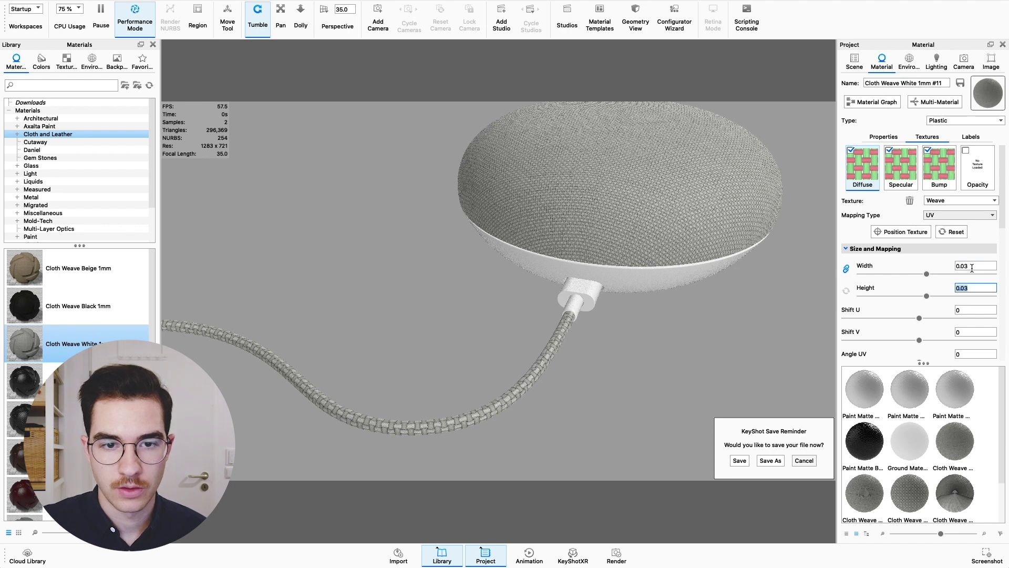
click(972, 268)
key(BackSpace)
text(2)
key(Tab)
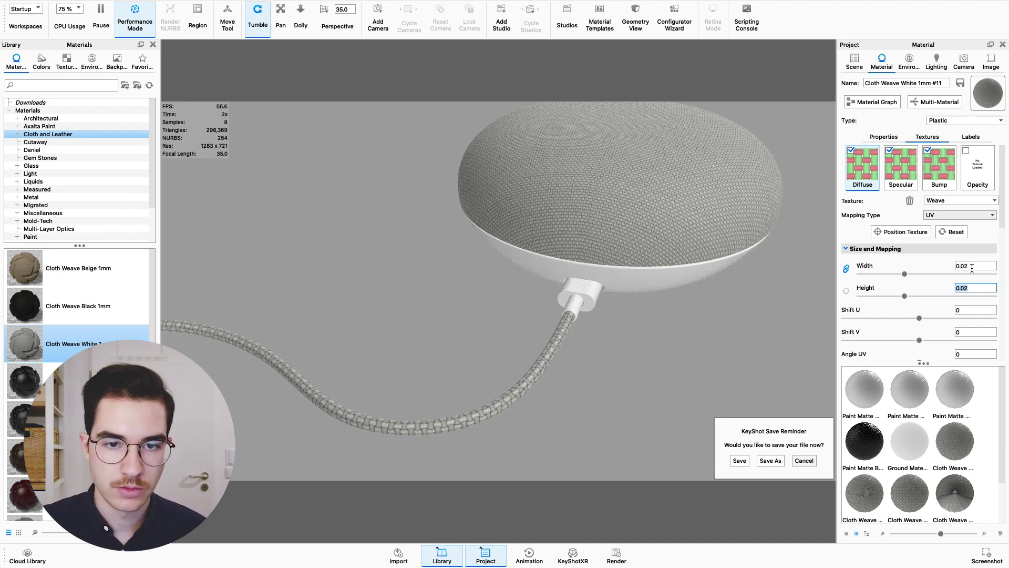
- Rotate the cable's weave texture with its UV angle so the threads run diagonally, and inspect the cable
scroll(932, 330, down, 2)
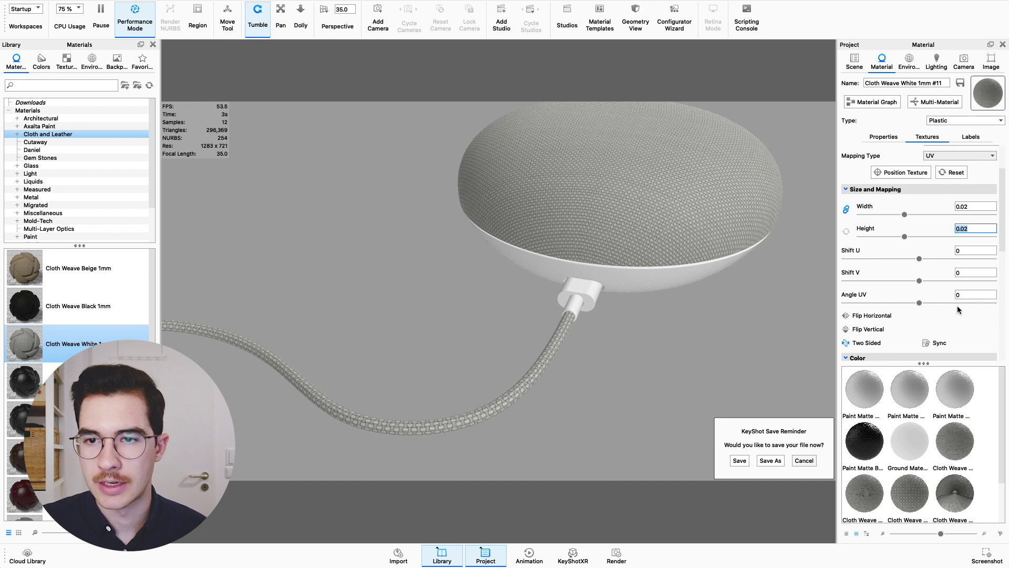
click(969, 296)
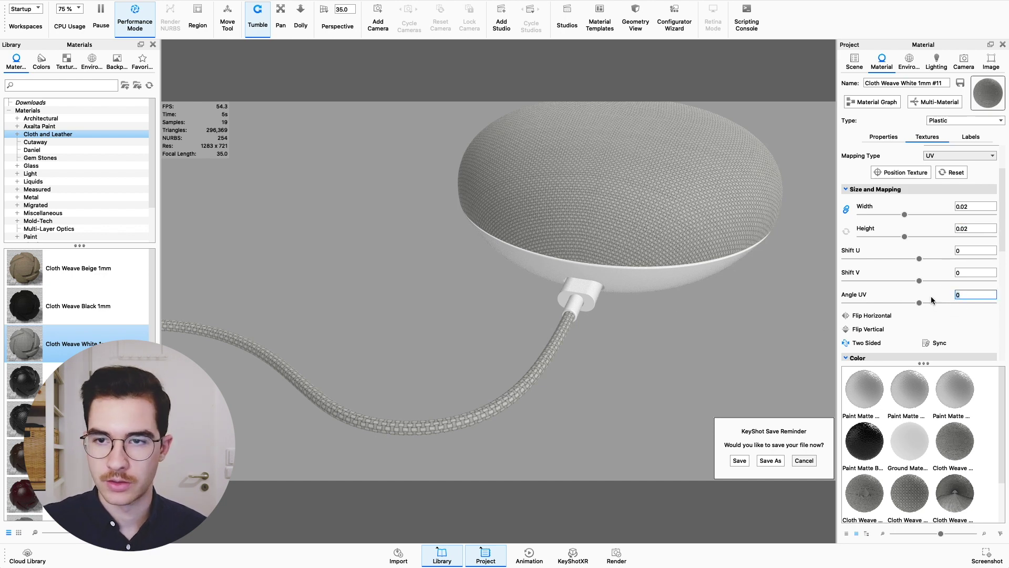
key(Tab)
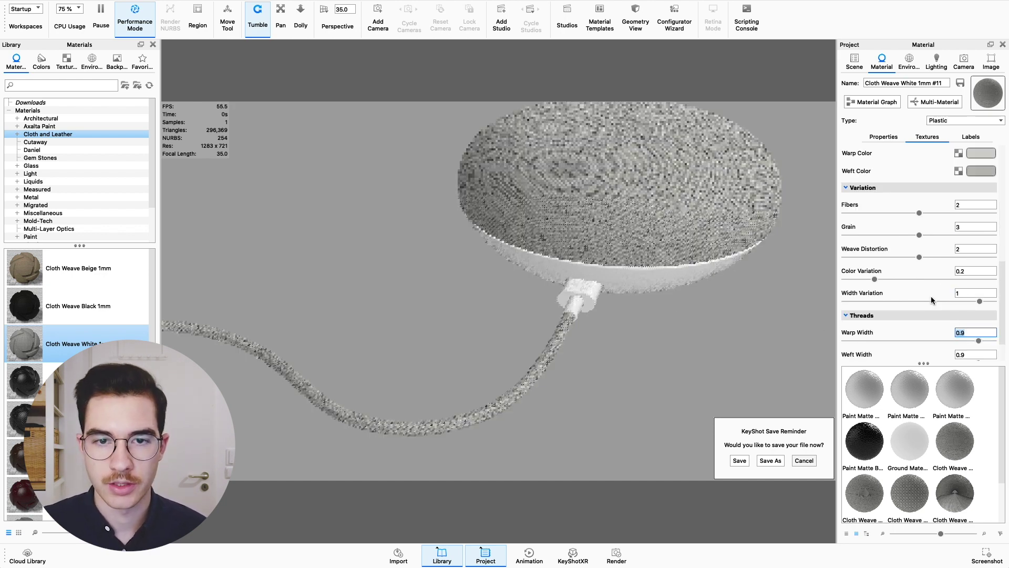
drag(584, 260, 600, 377)
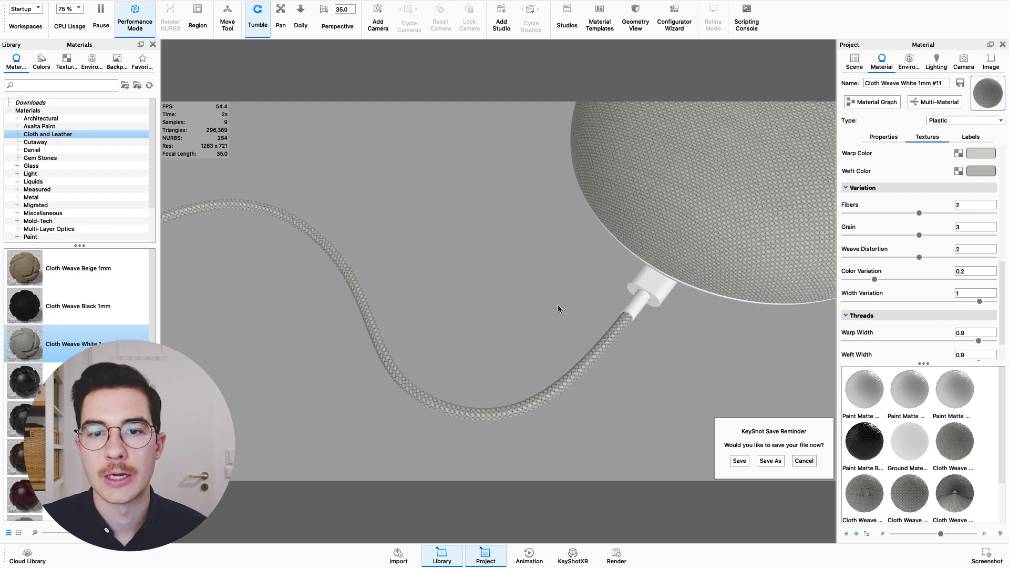
drag(543, 339, 604, 316)
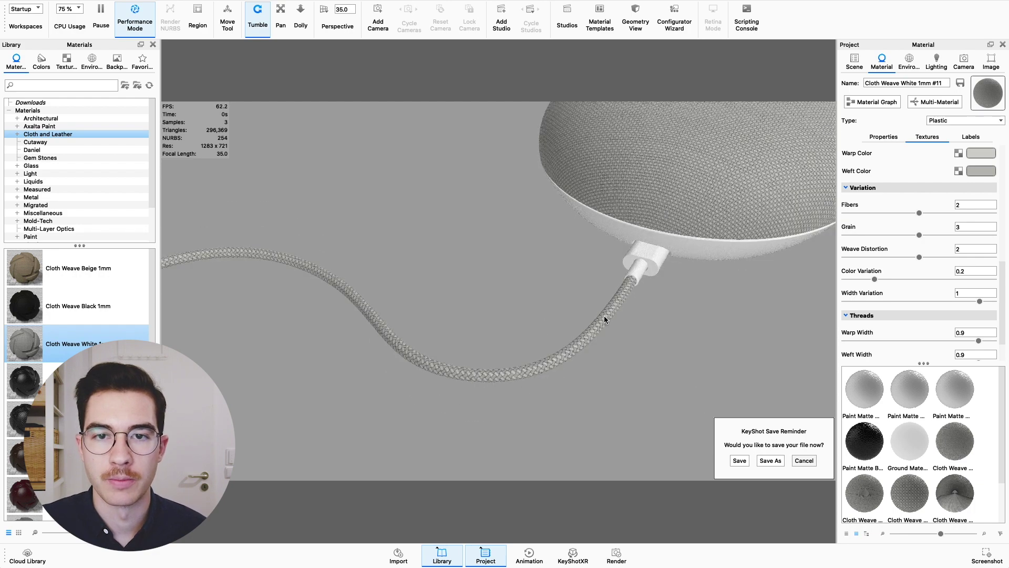